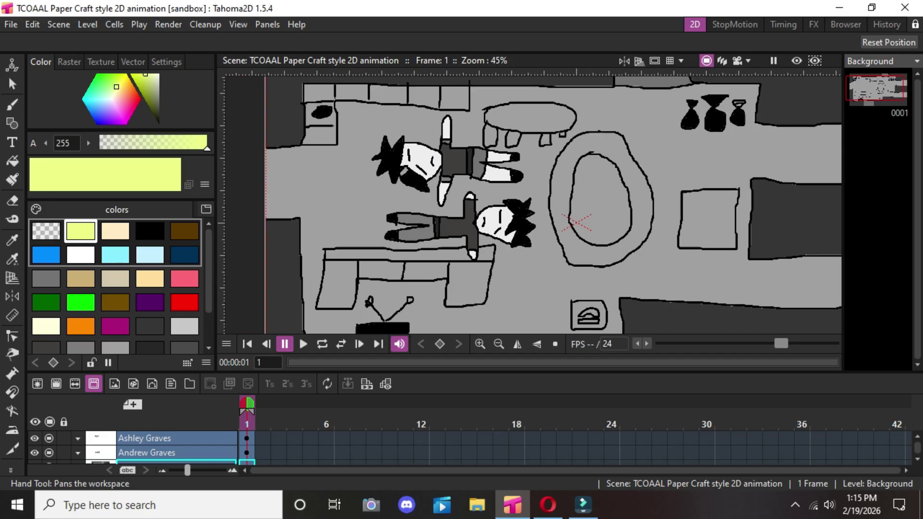
# Extend the end of the playback range to frame 60.
pyautogui.scroll(-1, 484, 144)
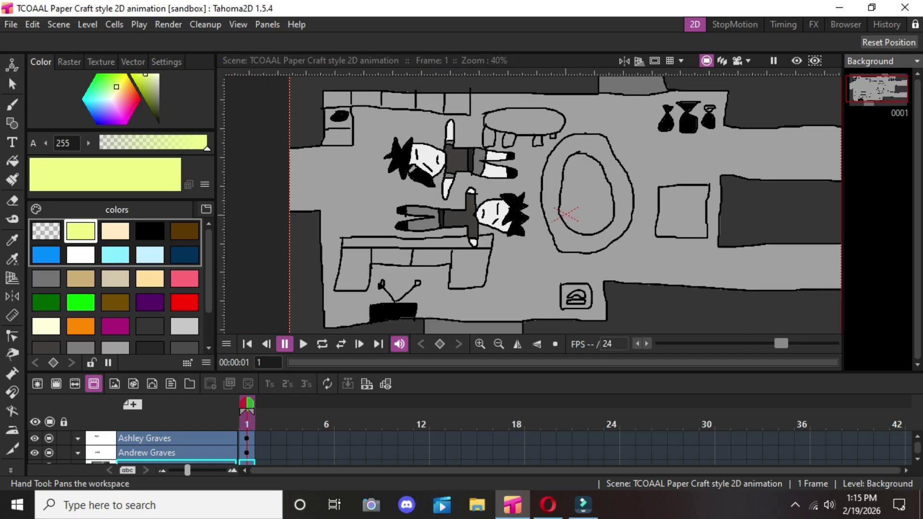
pyautogui.moveTo(252, 412)
pyautogui.mouseDown()
pyautogui.moveTo(726, 412)
pyautogui.moveTo(711, 412)
pyautogui.mouseUp()
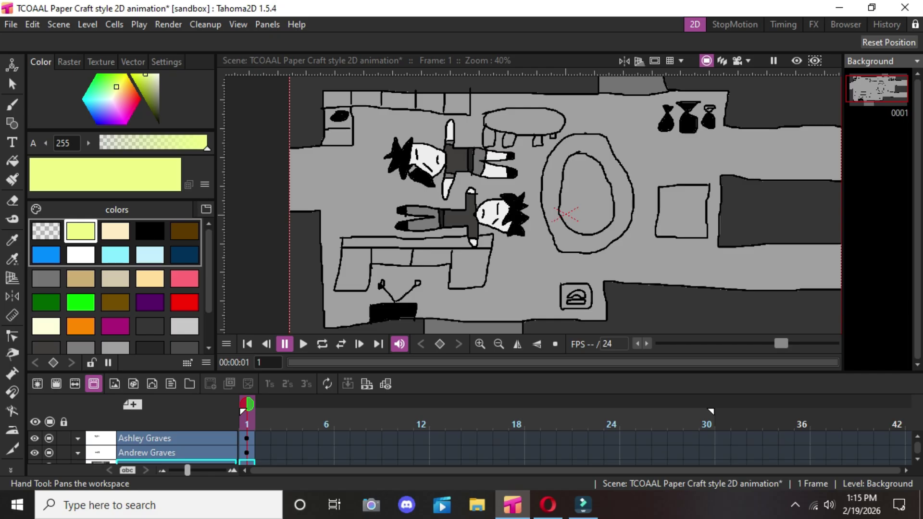
pyautogui.moveTo(711, 412)
pyautogui.mouseDown()
pyautogui.moveTo(903, 412)
pyautogui.moveTo(850, 412)
pyautogui.mouseUp()
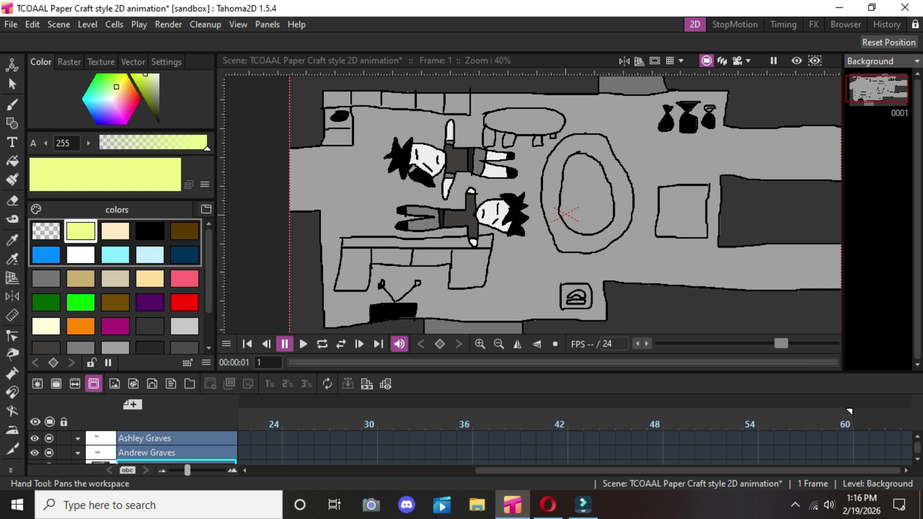
pyautogui.scroll(-1, 162, 448)
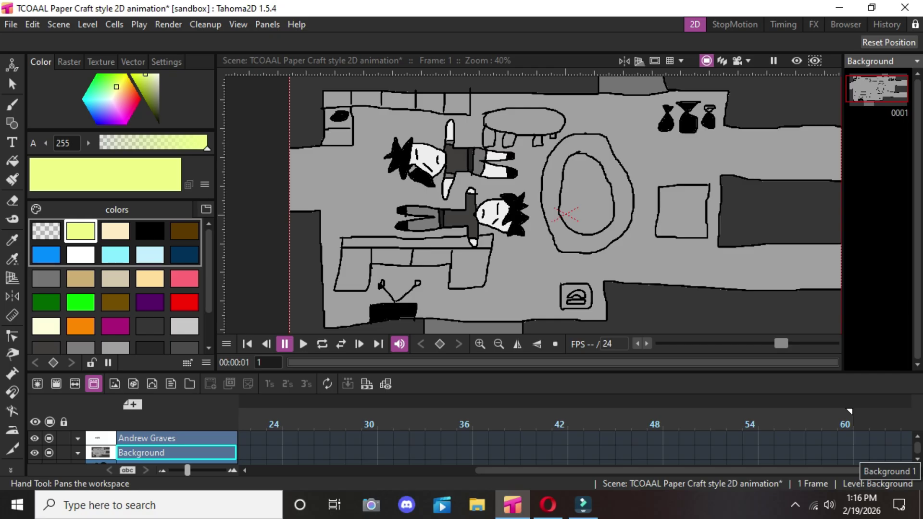
pyautogui.click(861, 453)
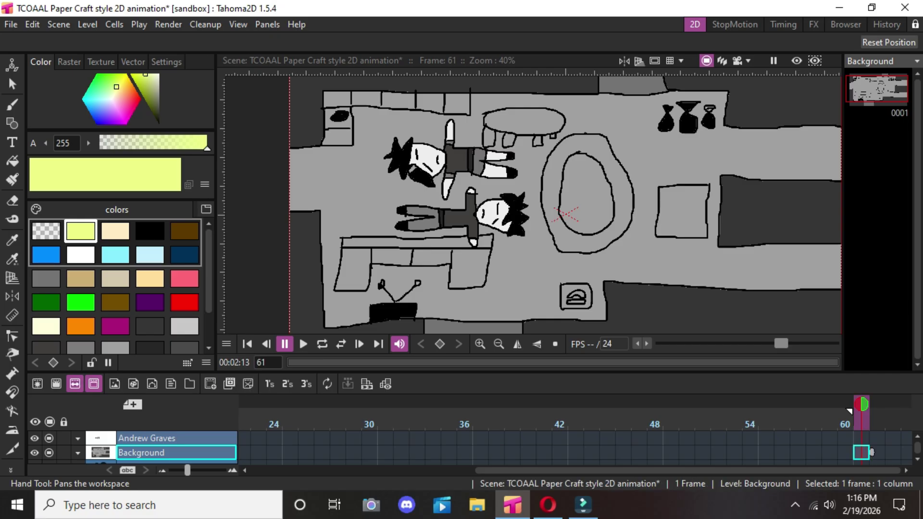
pyautogui.rightClick(861, 453)
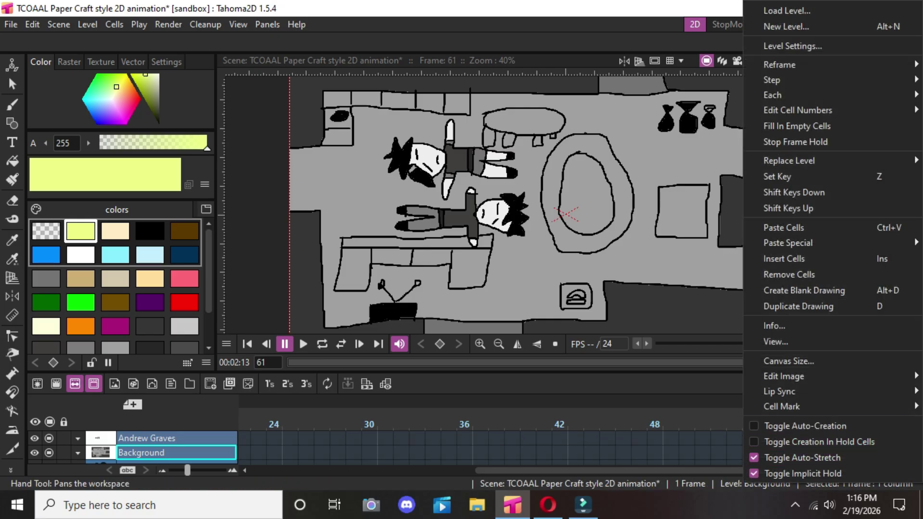
pyautogui.click(728, 409)
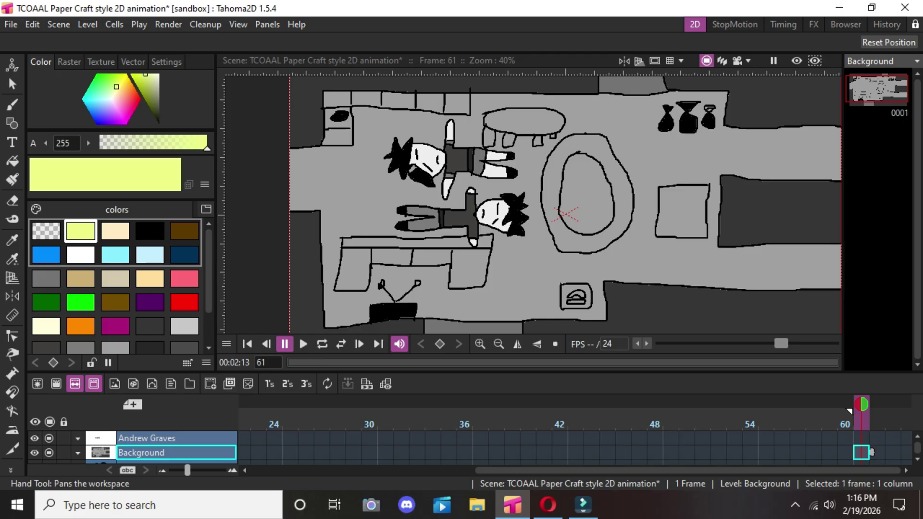
# Draw an open mouth in black with the Brush on the Ashley Graves level at frame 61.
pyautogui.click(861, 439)
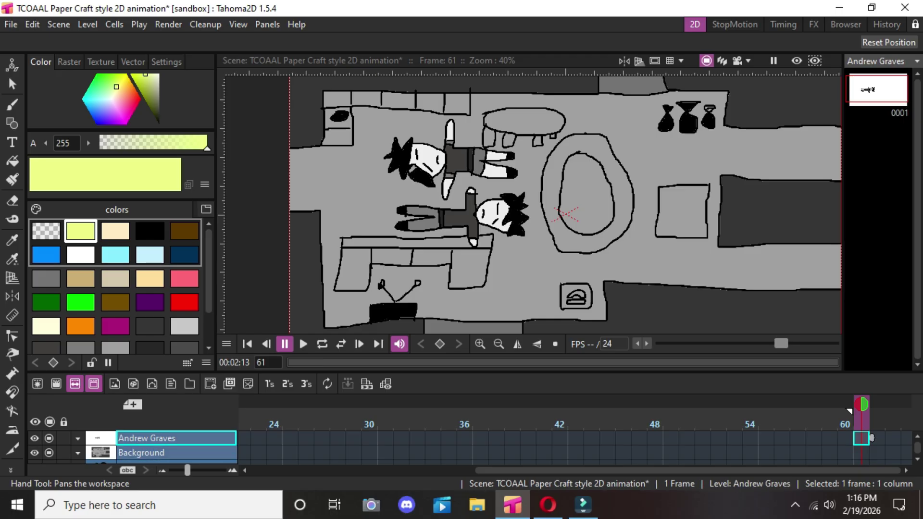
pyautogui.scroll(1, 499, 448)
pyautogui.press('Up')
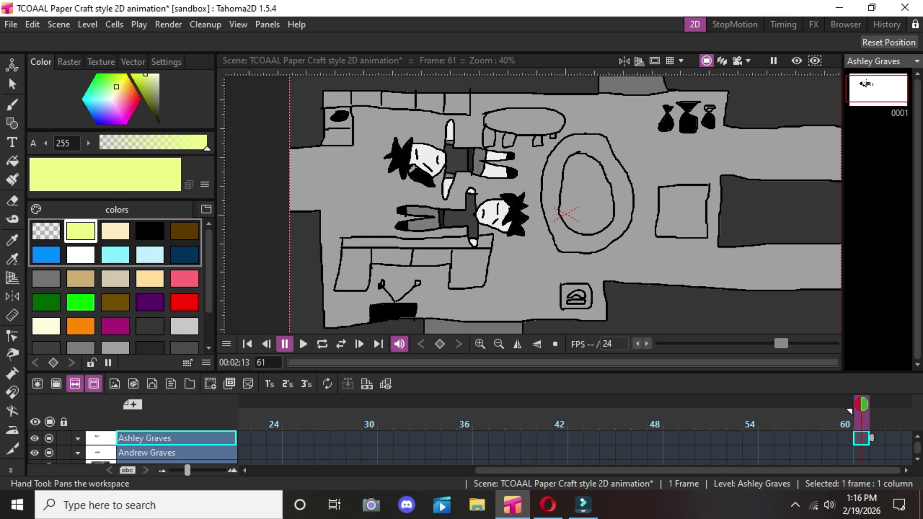
pyautogui.click(12, 104)
pyautogui.click(149, 231)
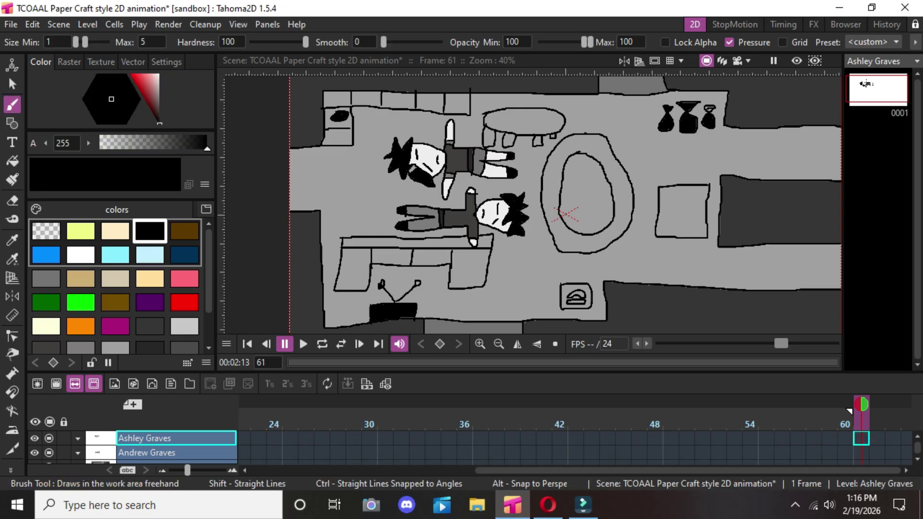
pyautogui.scroll(4, 409, 132)
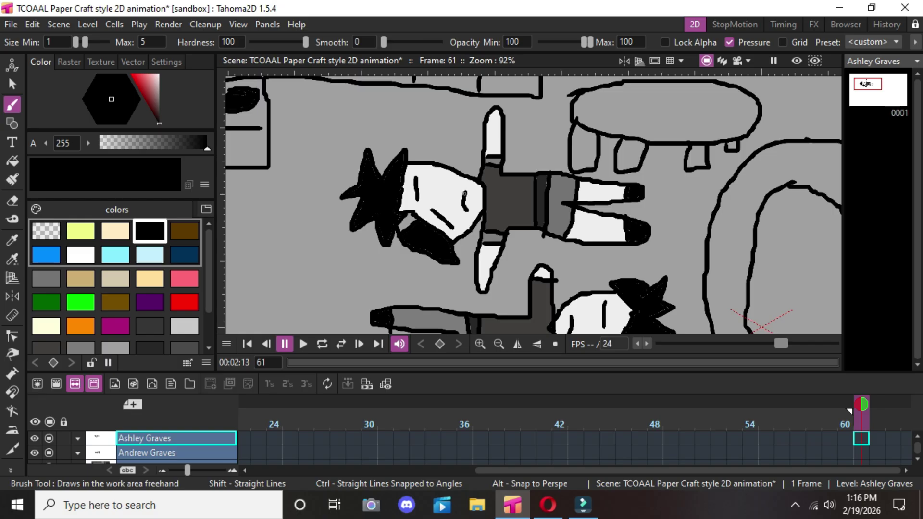
pyautogui.moveTo(464, 194); pyautogui.dragTo(468, 209)
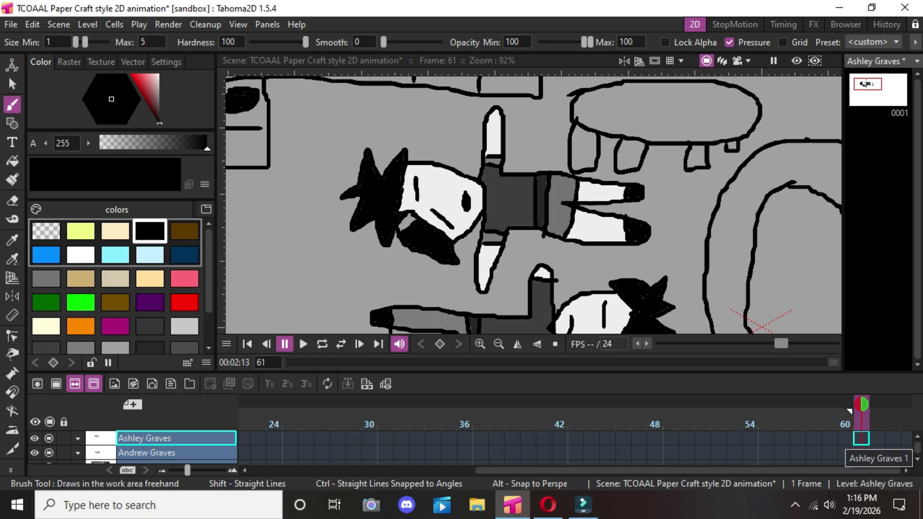
# Compare the Ashley Graves drawing at frames 52, 60 and 61 to check the mouth change.
pyautogui.click(849, 411)
pyautogui.rightClick(848, 408)
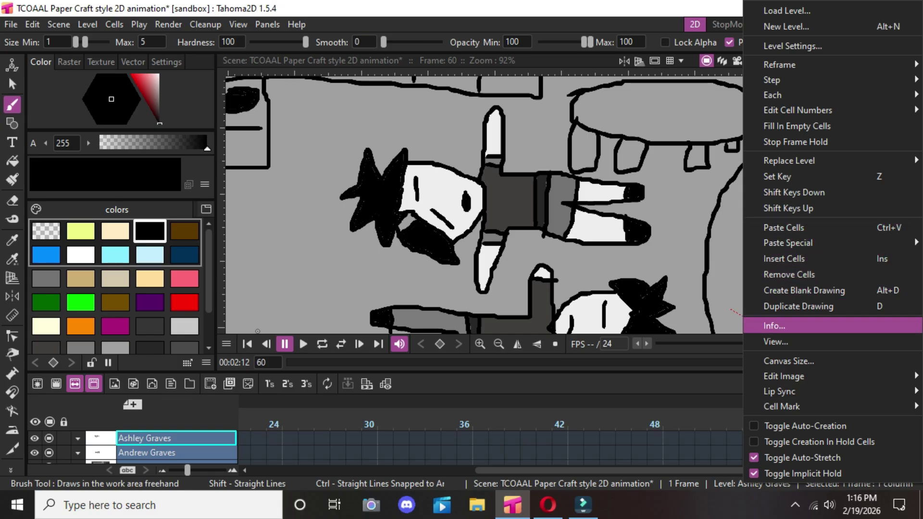
pyautogui.click(720, 424)
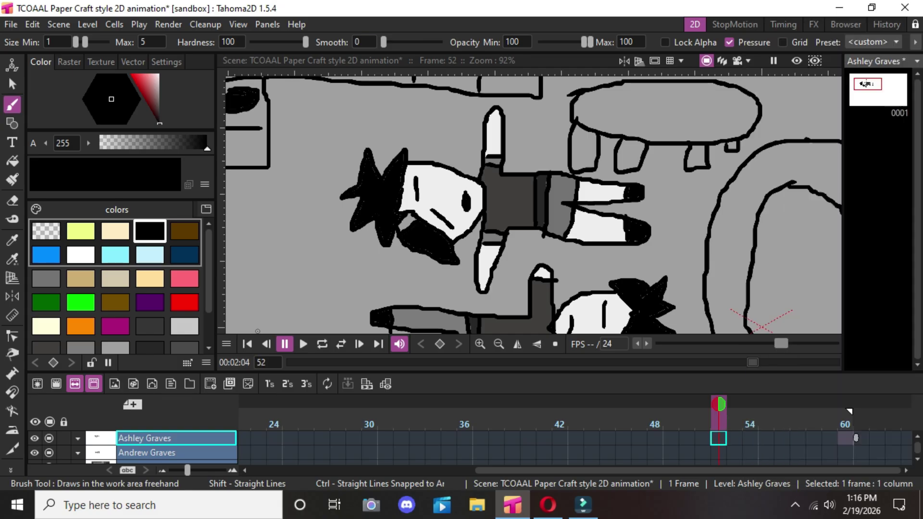
pyautogui.click(846, 423)
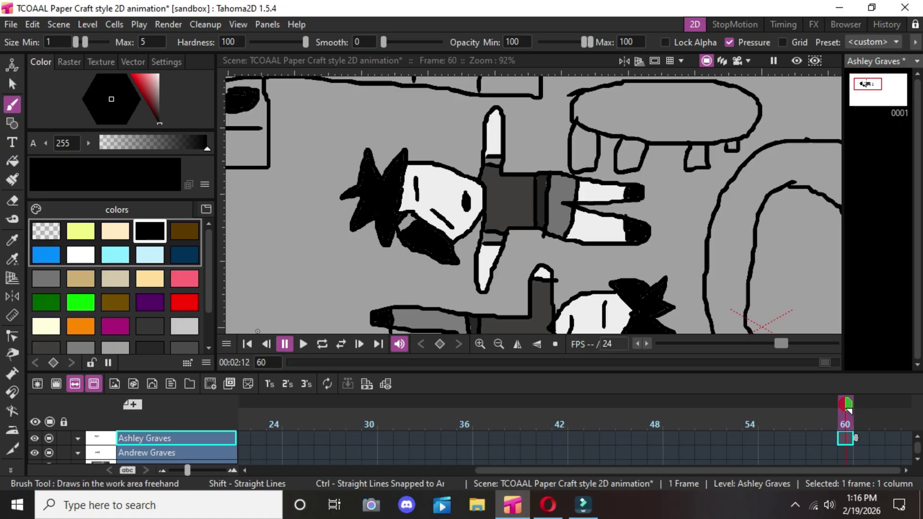
pyautogui.press('Left')
pyautogui.press('Right')
pyautogui.press('Right')
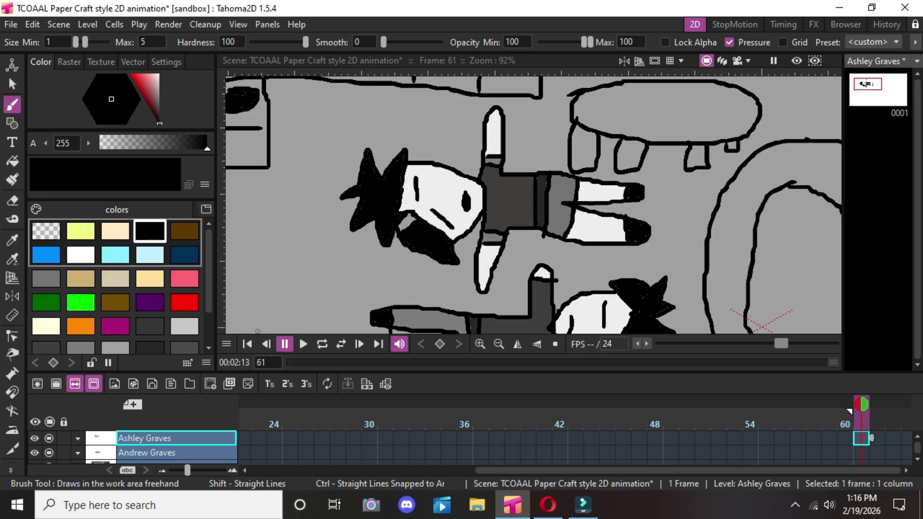
# Undo the last two brush strokes on Ashley's mouth at frame 61, and redo them.
pyautogui.click(32, 25)
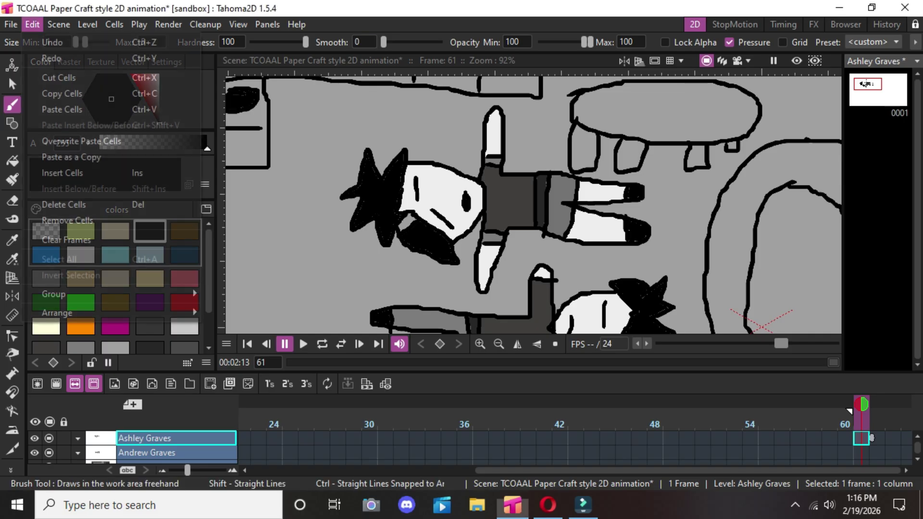
pyautogui.click(52, 42)
pyautogui.click(32, 24)
pyautogui.click(52, 43)
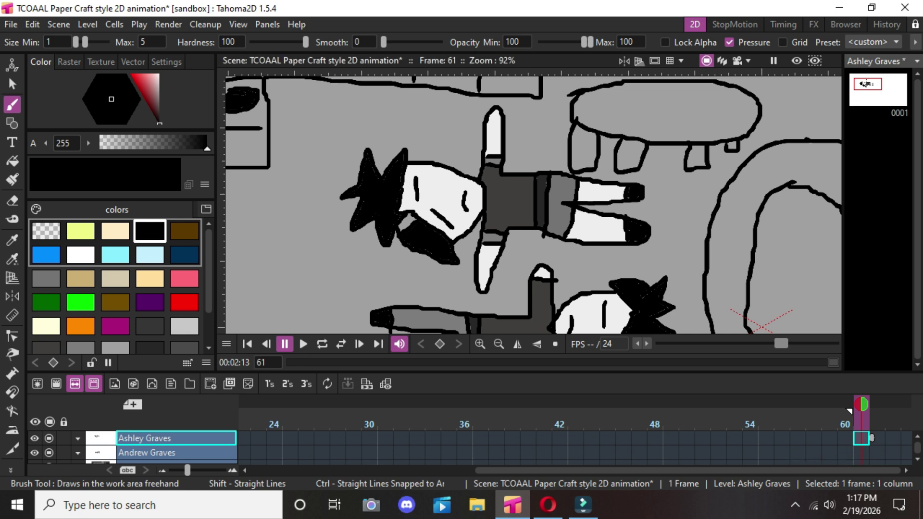
pyautogui.click(32, 24)
pyautogui.click(51, 58)
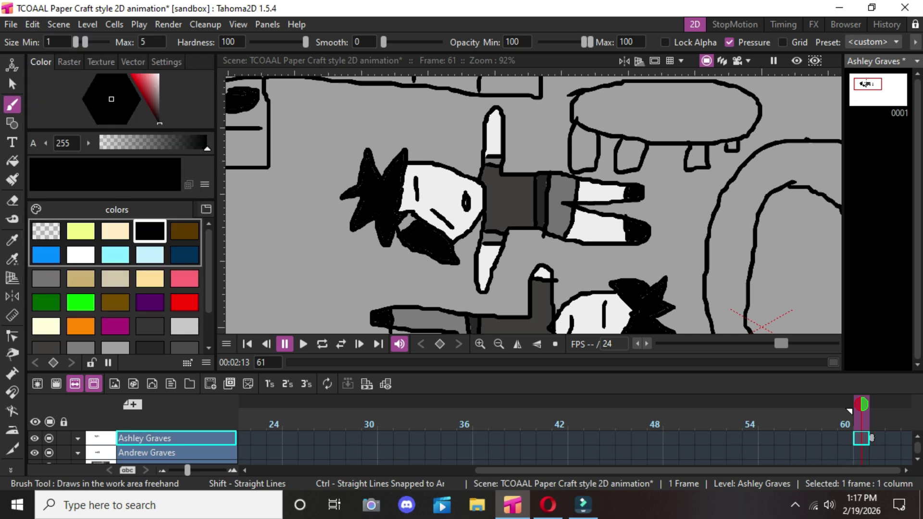
pyautogui.click(32, 24)
pyautogui.click(51, 59)
# Paint out the filled part of Ashley's mouth at frame 62 with the off-white skin color, leaving only the curved line.
pyautogui.press('.')
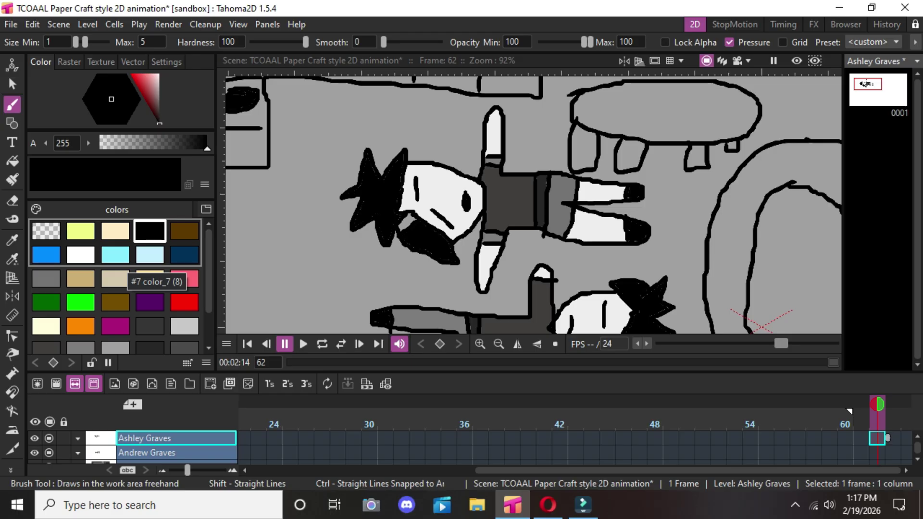
pyautogui.scroll(-2, 115, 277)
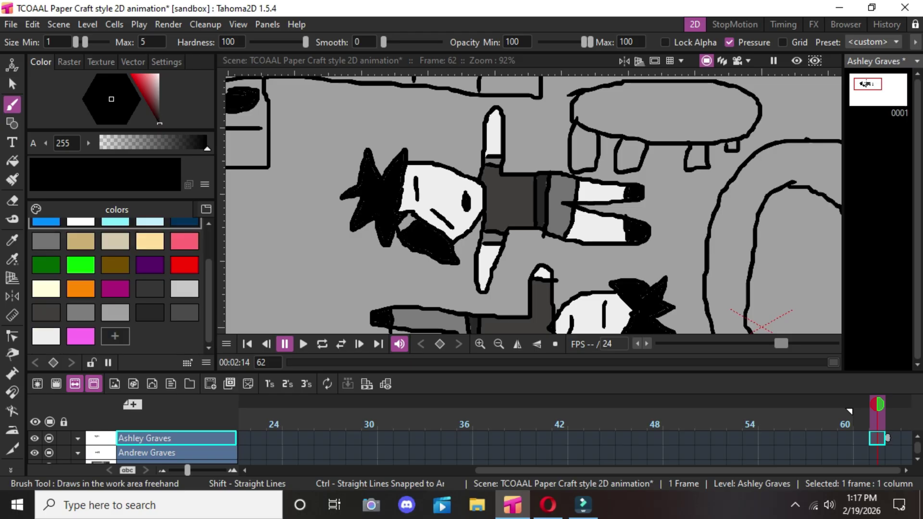
pyautogui.click(46, 337)
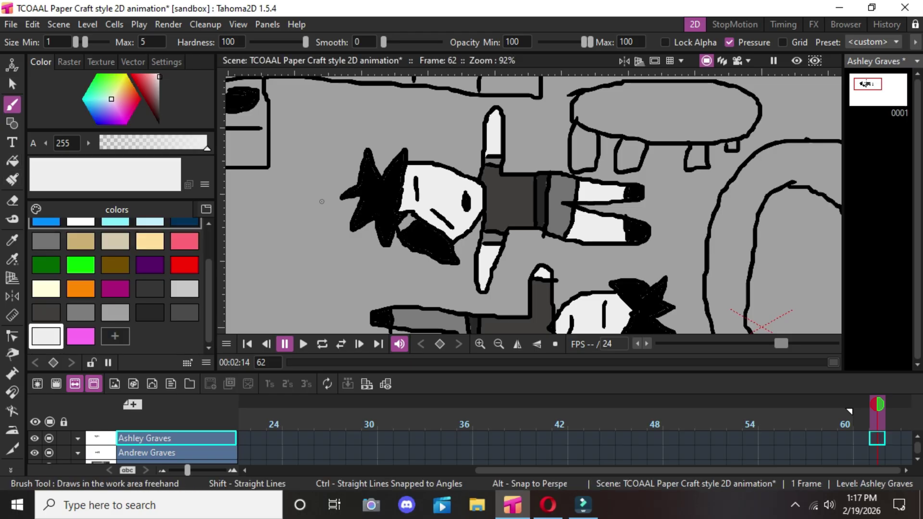
pyautogui.scroll(1, 459, 225)
pyautogui.scroll(6, 459, 225)
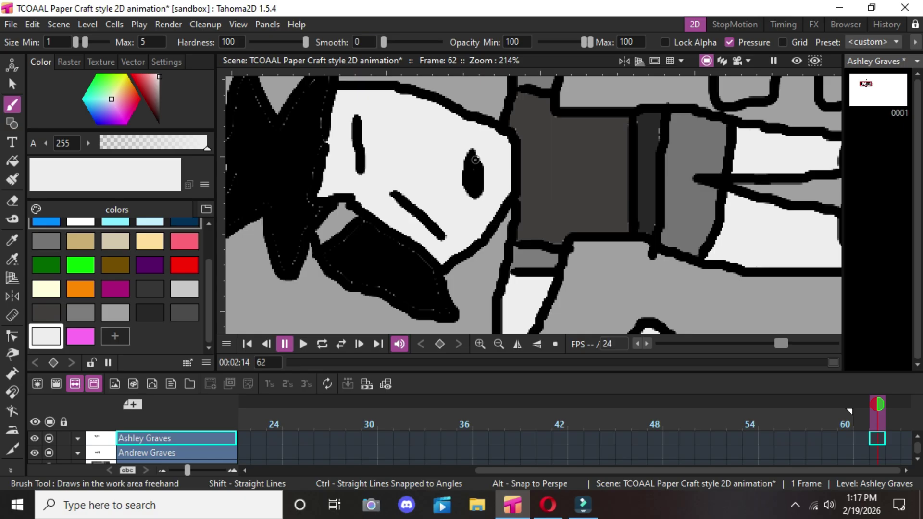
pyautogui.moveTo(475, 160)
pyautogui.mouseDown()
pyautogui.moveTo(482, 154)
pyautogui.moveTo(481, 183)
pyautogui.moveTo(472, 158)
pyautogui.moveTo(485, 190)
pyautogui.mouseUp()
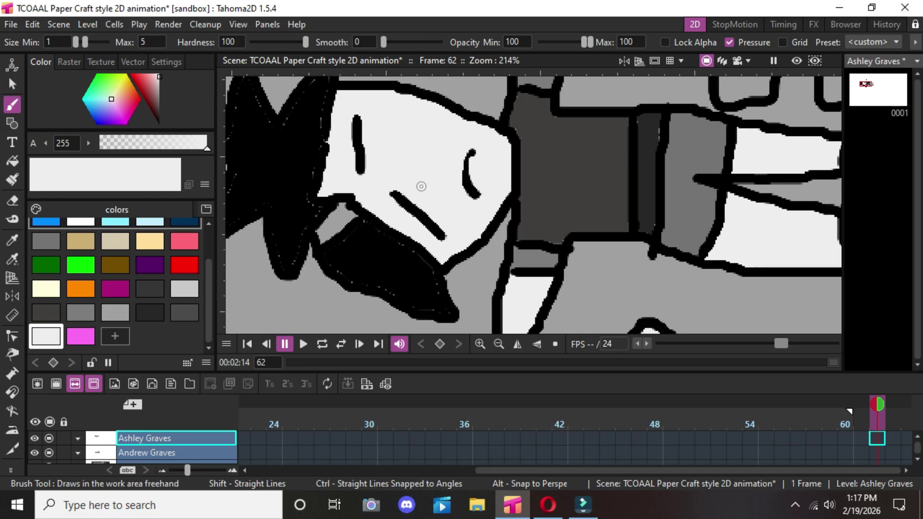
# Retrace the curved closed-mouth line in black on Ashley's face at frame 62.
pyautogui.scroll(2, 116, 284)
pyautogui.click(150, 231)
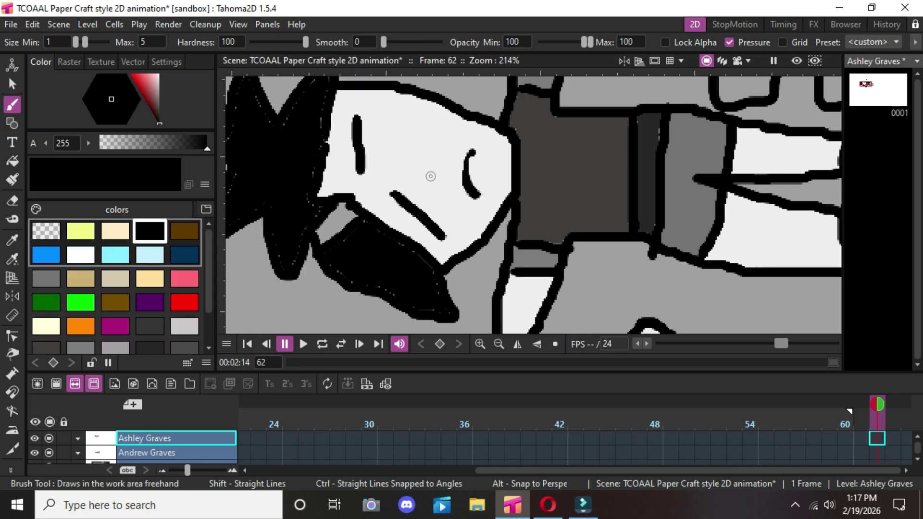
pyautogui.moveTo(468, 157)
pyautogui.mouseDown()
pyautogui.moveTo(465, 177)
pyautogui.moveTo(478, 198)
pyautogui.mouseUp()
pyautogui.scroll(-2, 533, 204)
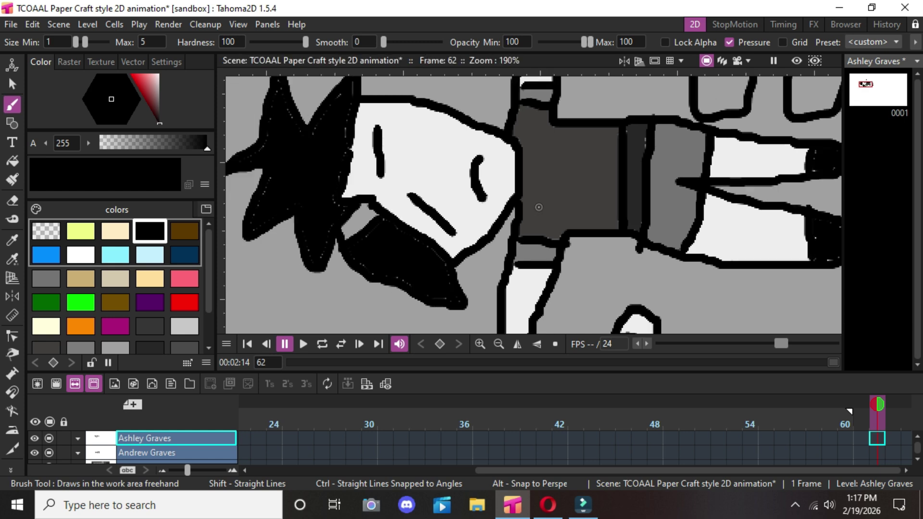
pyautogui.scroll(1, 533, 205)
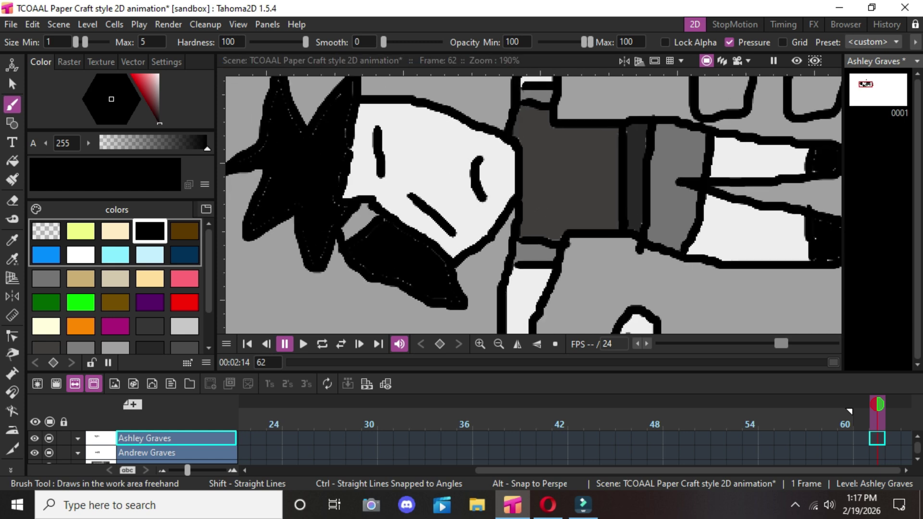
# Draw a filled black oval open mouth on Ashley's face at frame 63 with the Brush.
pyautogui.click(892, 438)
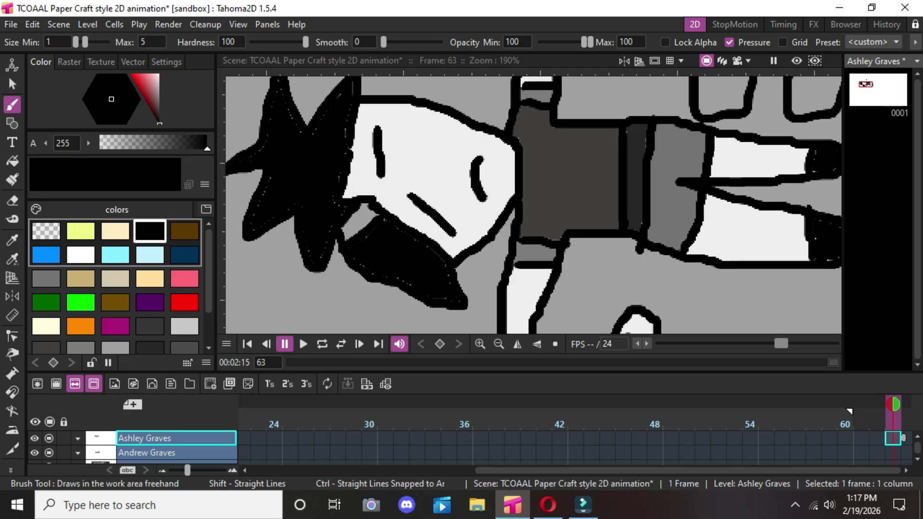
pyautogui.click(12, 123)
pyautogui.press('b')
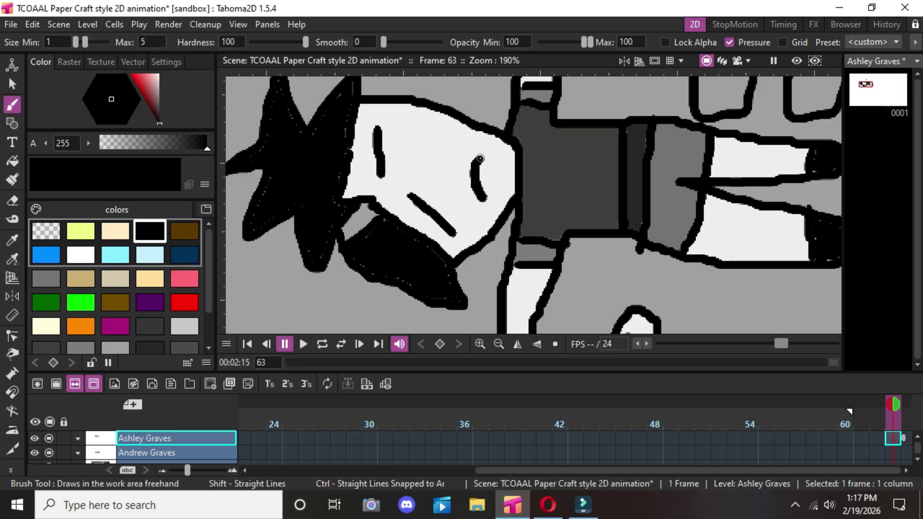
pyautogui.moveTo(488, 174)
pyautogui.mouseDown()
pyautogui.moveTo(487, 195)
pyautogui.moveTo(481, 164)
pyautogui.mouseUp()
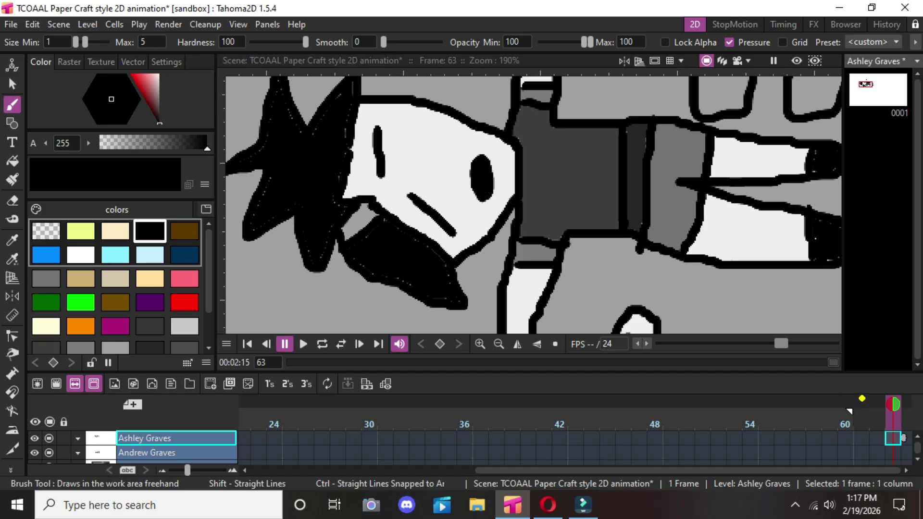
# Step through frames 60 to 63 to compare Ashley's mouth shape between frames.
pyautogui.press('Right')
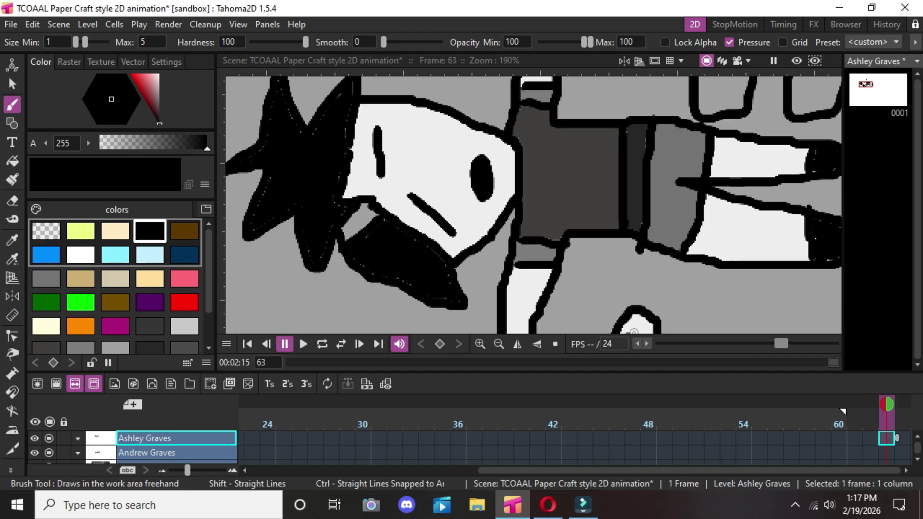
pyautogui.press(',')
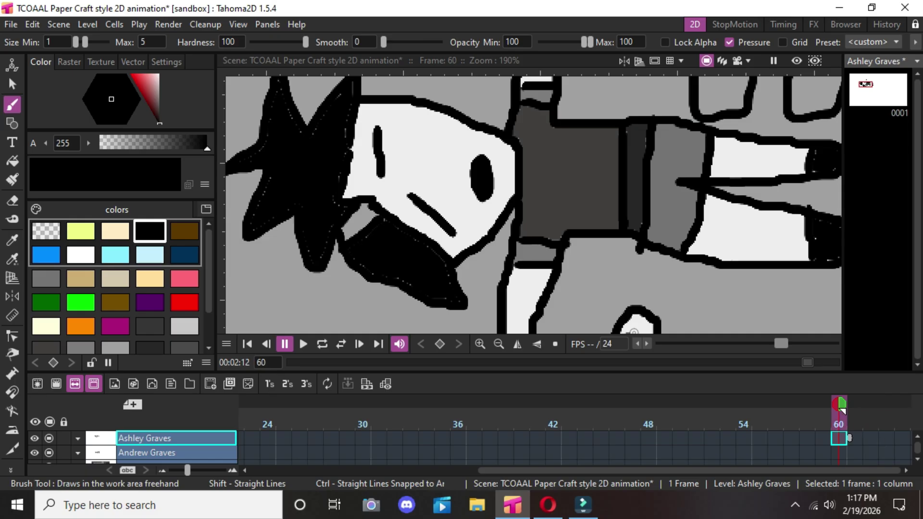
pyautogui.press(',')
pyautogui.press('.')
pyautogui.press('.')
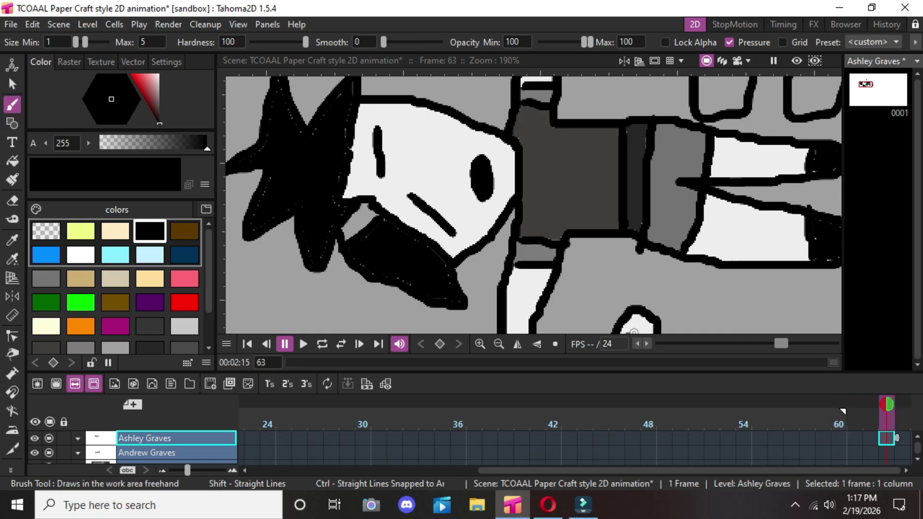
pyautogui.click(841, 409)
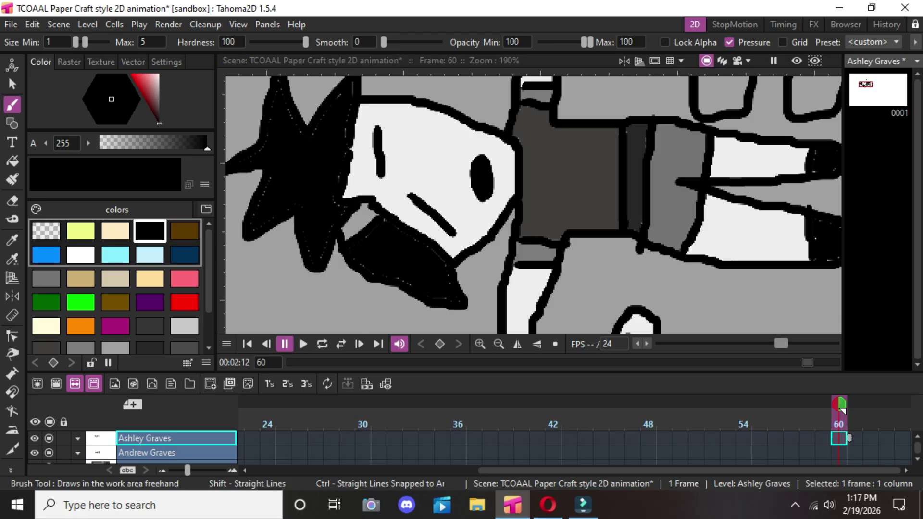
pyautogui.press('Left')
pyautogui.press('Right')
pyautogui.press('Right')
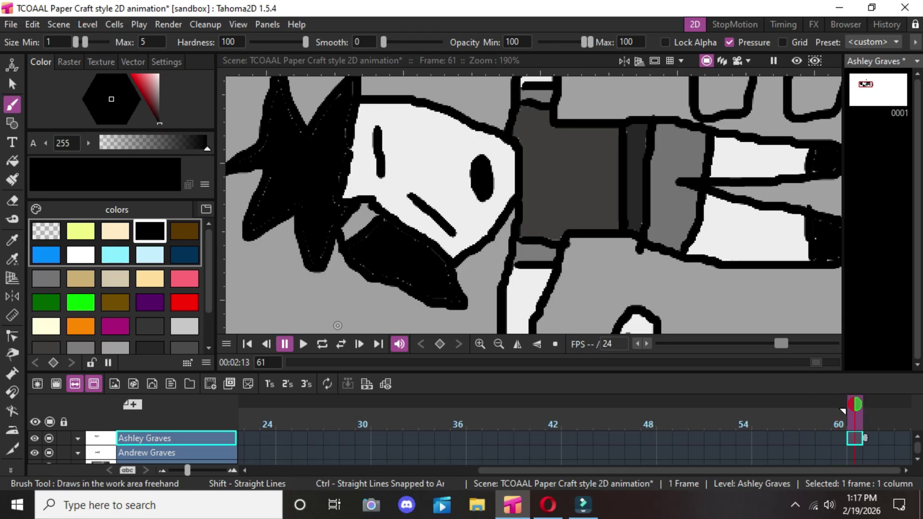
# Undo the brush strokes on Ashley's mouth at frame 61 back to the short curved closed-mouth line.
pyautogui.click(32, 24)
pyautogui.click(52, 42)
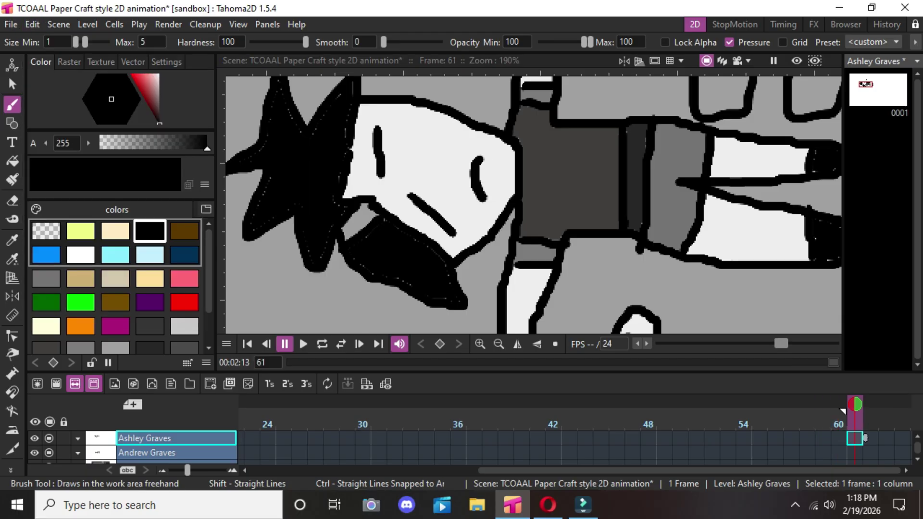
pyautogui.click(32, 24)
pyautogui.click(52, 41)
pyautogui.click(32, 24)
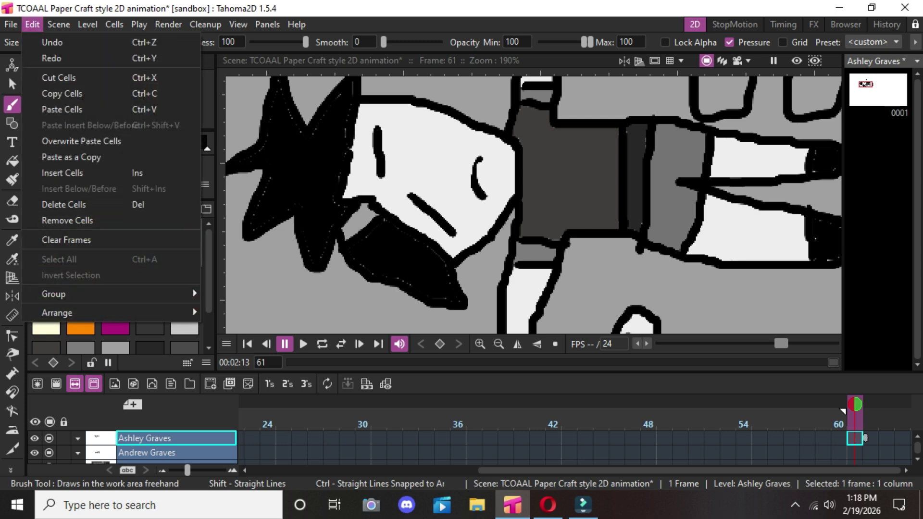
pyautogui.click(51, 42)
pyautogui.click(33, 24)
pyautogui.click(51, 42)
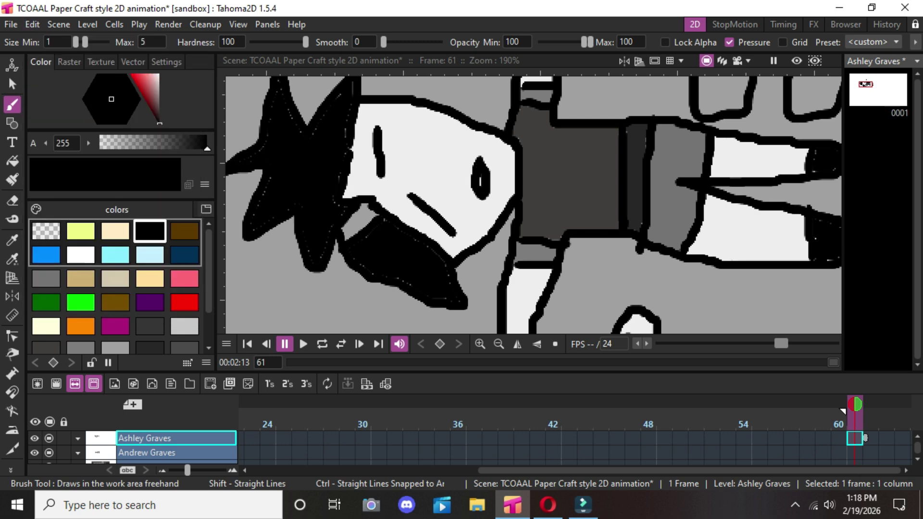
pyautogui.click(32, 24)
pyautogui.click(52, 42)
pyautogui.click(32, 24)
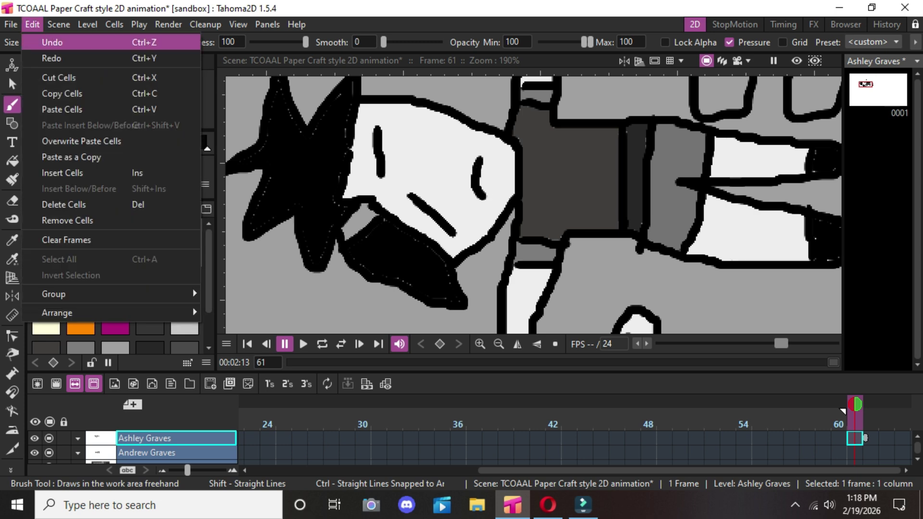
pyautogui.click(52, 41)
pyautogui.click(32, 24)
pyautogui.click(52, 42)
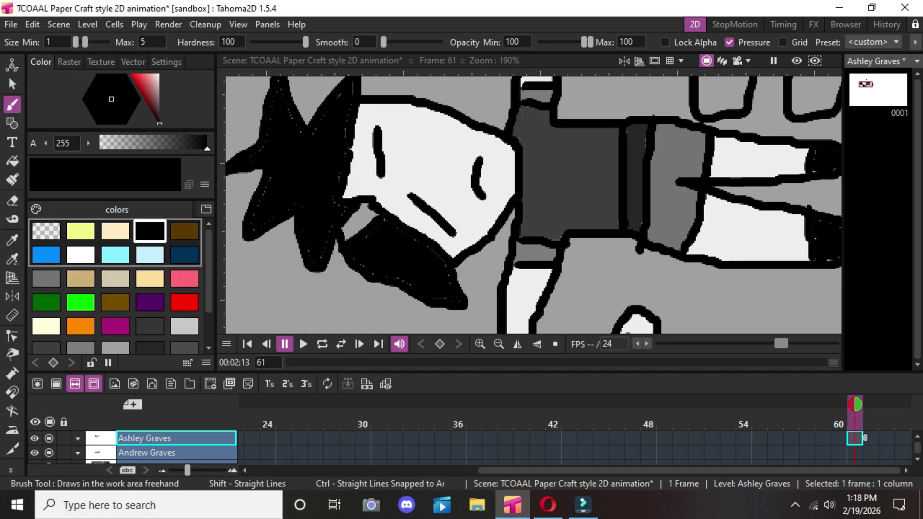
# Redo the last mouth strokes on Ashley's face and undo them again to compare the shapes.
pyautogui.click(32, 24)
pyautogui.click(51, 58)
pyautogui.click(33, 24)
pyautogui.click(52, 58)
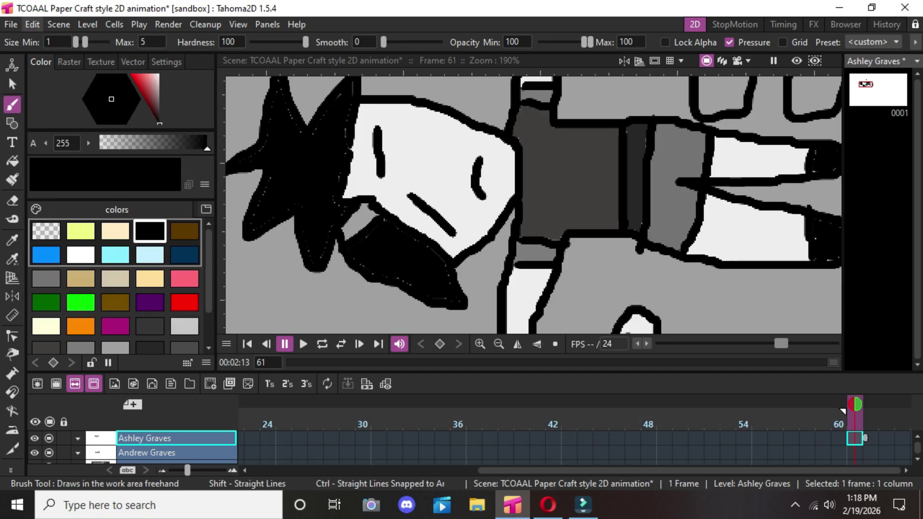
pyautogui.click(32, 24)
pyautogui.click(52, 57)
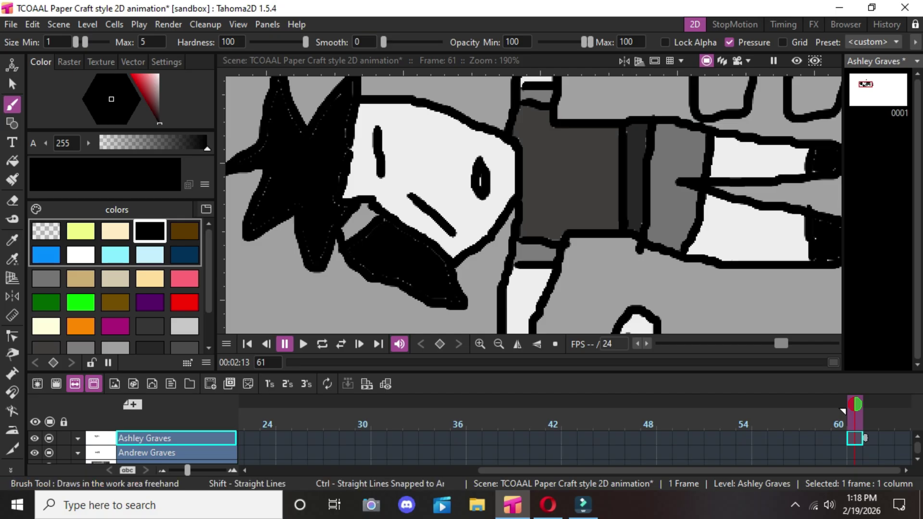
pyautogui.click(32, 24)
pyautogui.click(52, 43)
# Try a blank drawing at frame 61 of the Ashley Graves column, and undo it.
pyautogui.click(842, 411)
pyautogui.press('Right')
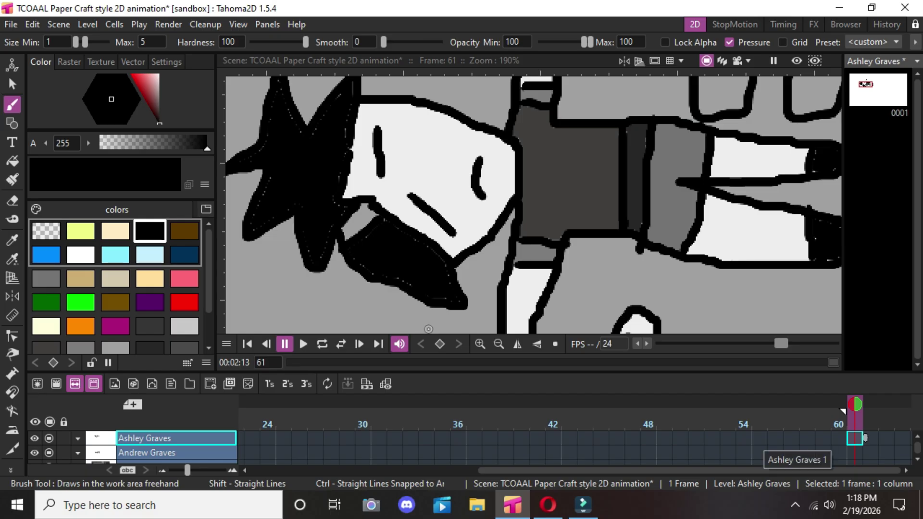
pyautogui.rightClick(855, 438)
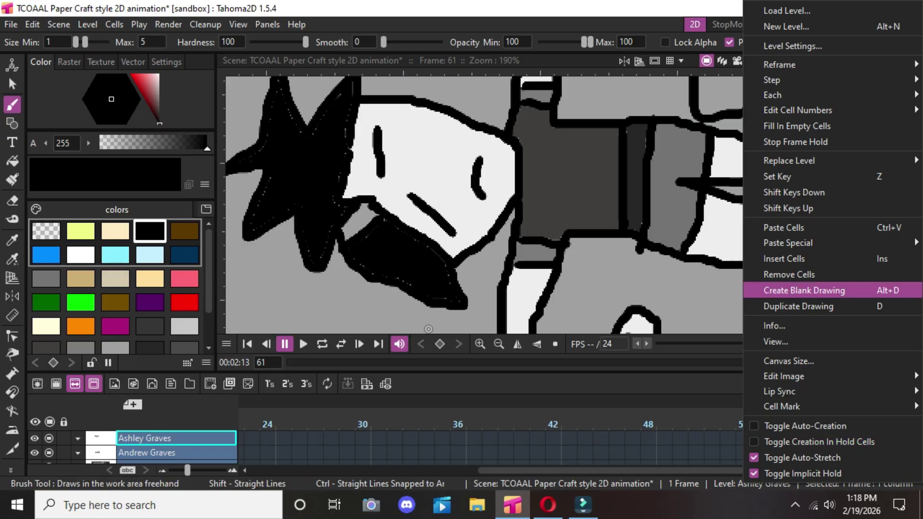
pyautogui.moveTo(788, 243)
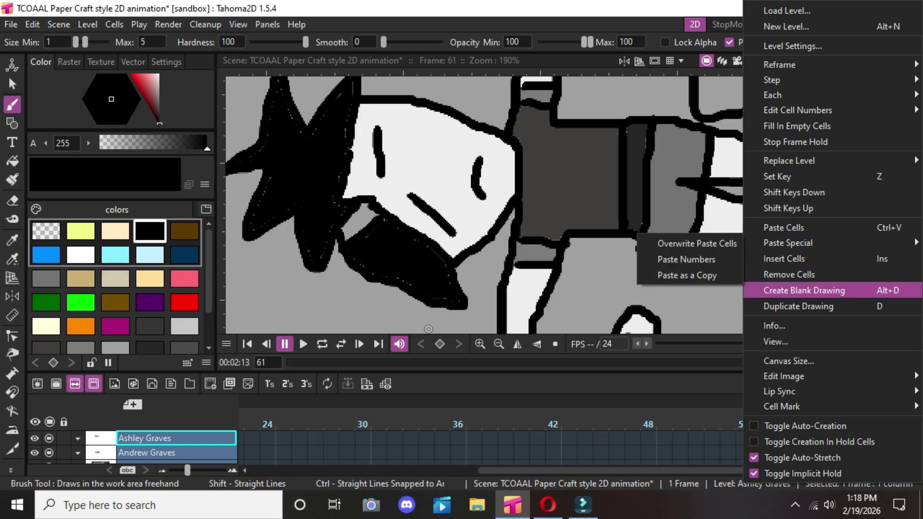
pyautogui.click(804, 290)
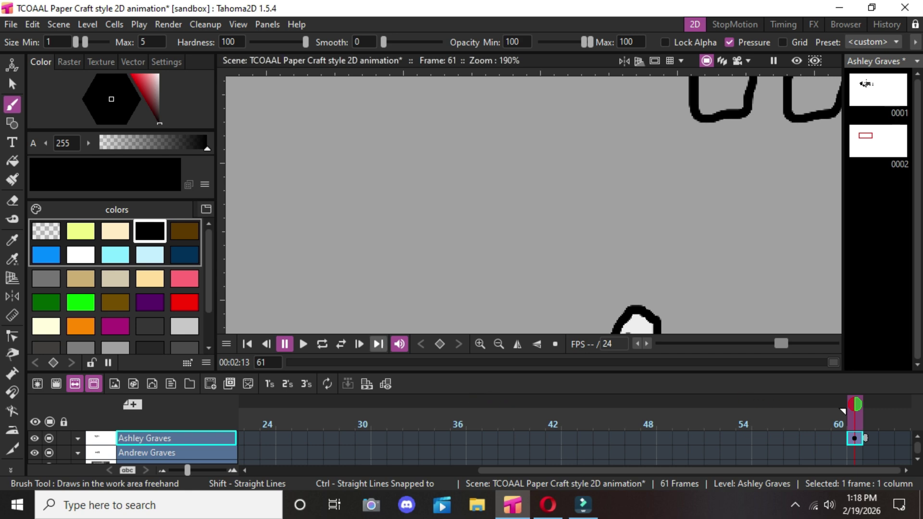
pyautogui.hotkey('alt', 'e')
pyautogui.press('Return')
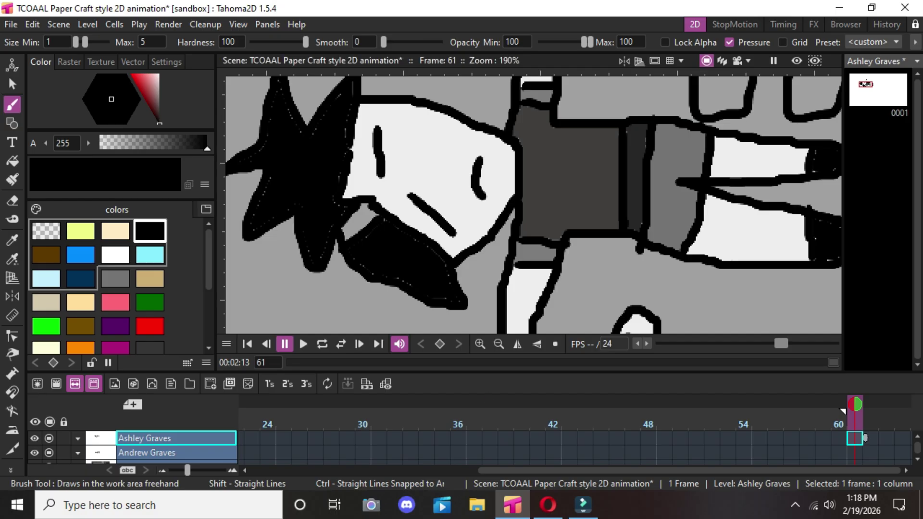
# Enlarge the timeline area and add a new raster level named Ashley's Mouth at frame 61.
pyautogui.moveTo(474, 372); pyautogui.dragTo(474, 275)
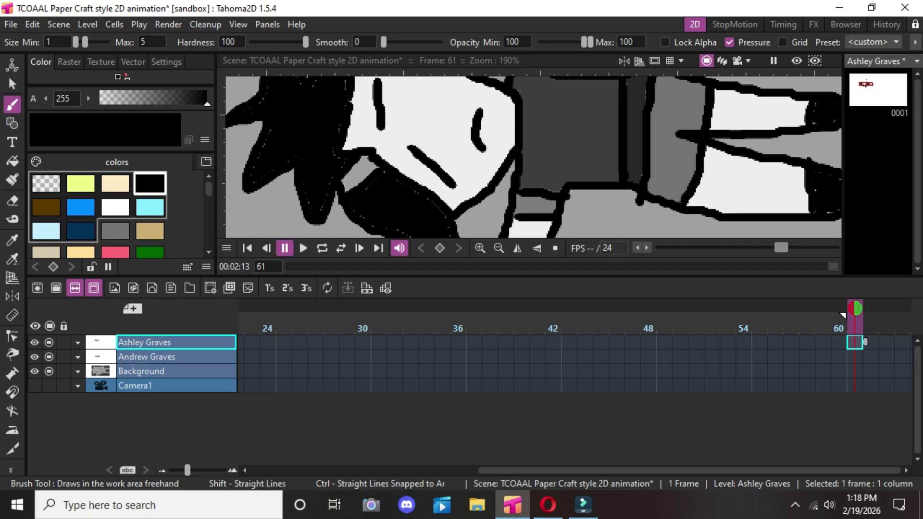
pyautogui.click(133, 308)
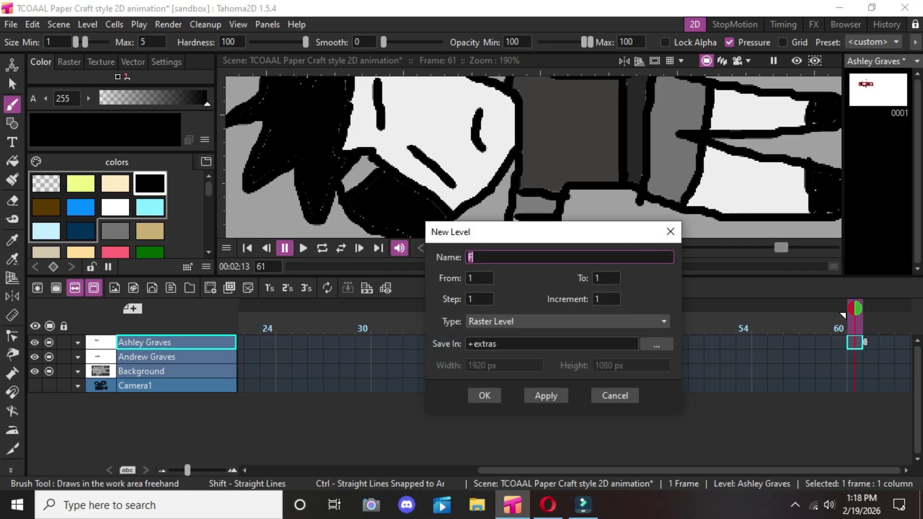
pyautogui.write("Ashley;'s")
pyautogui.press('BackSpace')
pyautogui.press('BackSpace')
pyautogui.press('BackSpace')
pyautogui.write("'s Mouth")
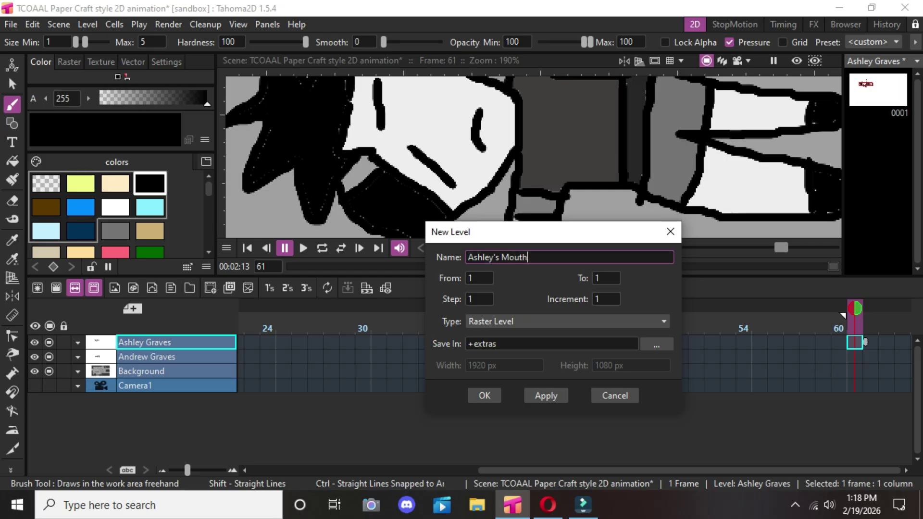
pyautogui.press('Return')
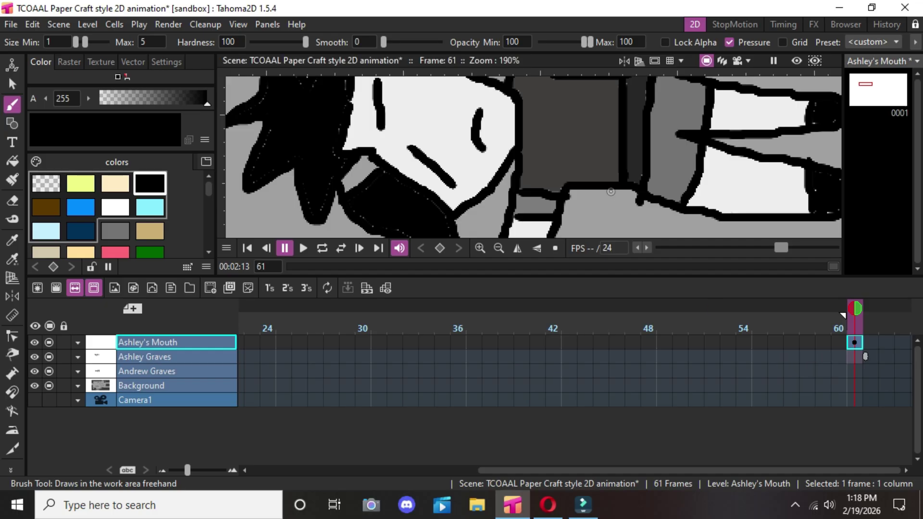
# Draw a black oval open-mouth outline over Ashley's closed mouth on the Ashley's Mouth level at frame 61.
pyautogui.scroll(-1, 547, 112)
pyautogui.scroll(-2, 546, 114)
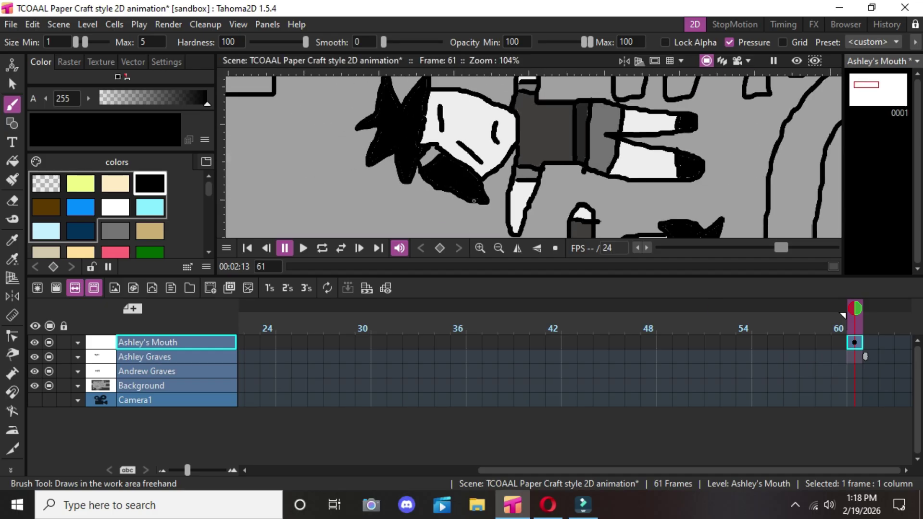
pyautogui.scroll(2, 497, 141)
pyautogui.scroll(3, 498, 142)
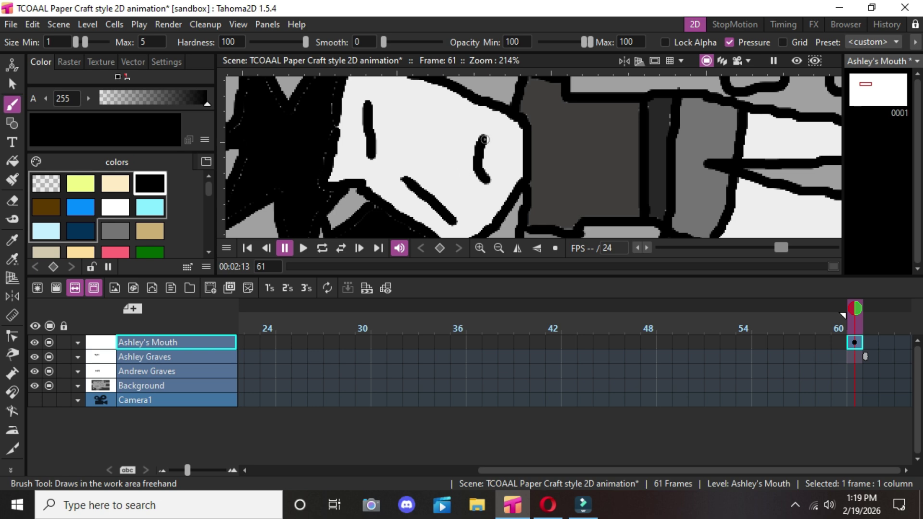
pyautogui.moveTo(484, 136)
pyautogui.mouseDown()
pyautogui.moveTo(497, 156)
pyautogui.moveTo(489, 174)
pyautogui.mouseUp()
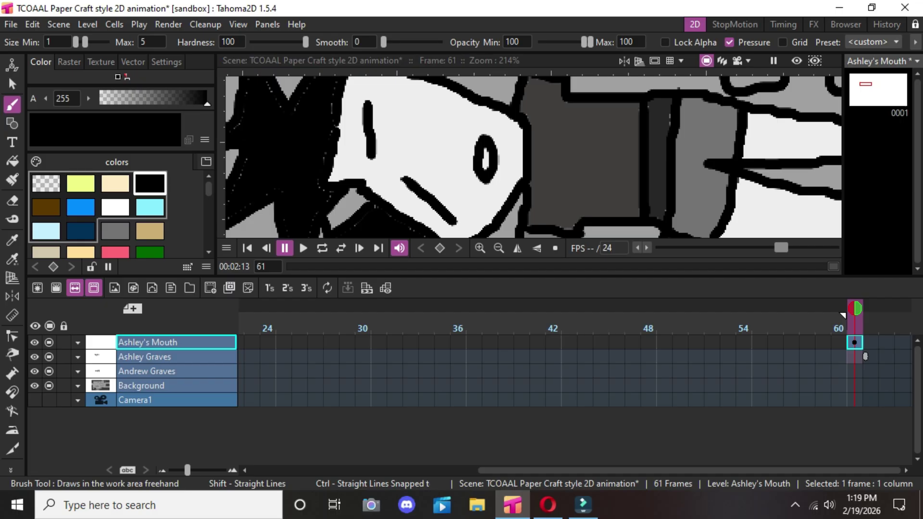
# Step back and forth between frames 60 and 62 to compare Ashley's closed and open mouth.
pyautogui.click(871, 342)
pyautogui.press('Left')
pyautogui.press('Left')
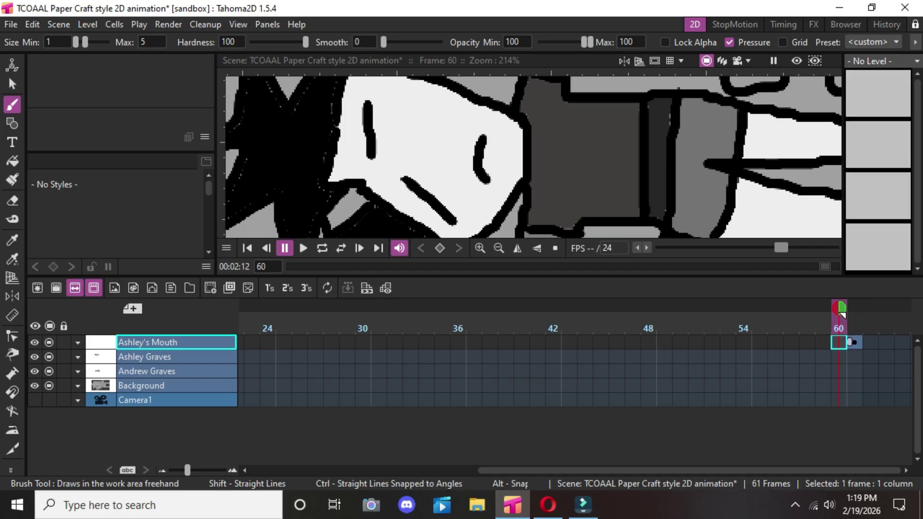
pyautogui.press('Right')
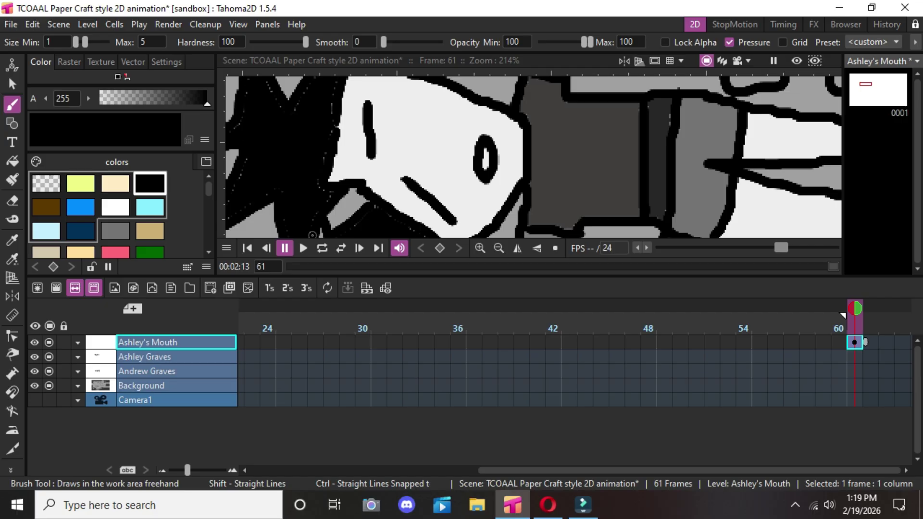
pyautogui.press('Right')
pyautogui.press('Left')
pyautogui.press('Left')
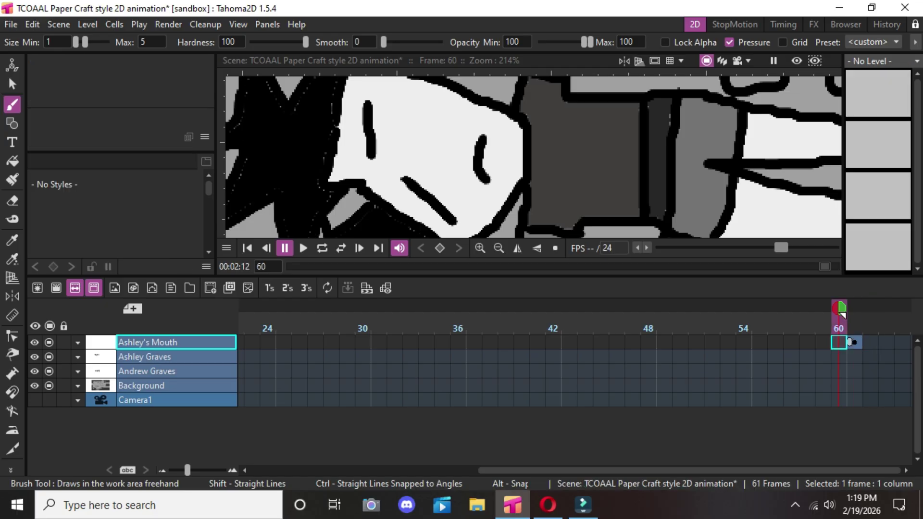
pyautogui.rightClick(839, 344)
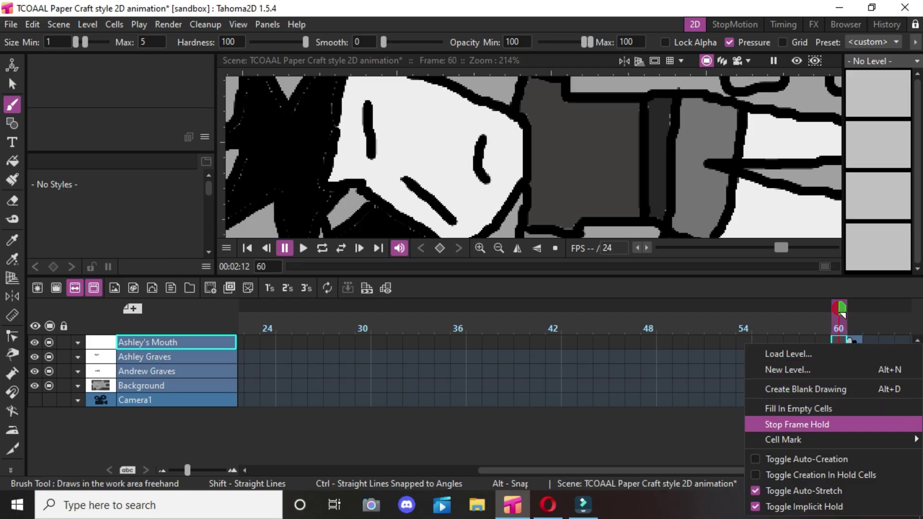
pyautogui.click(717, 386)
pyautogui.click(846, 341)
pyautogui.rightClick(847, 341)
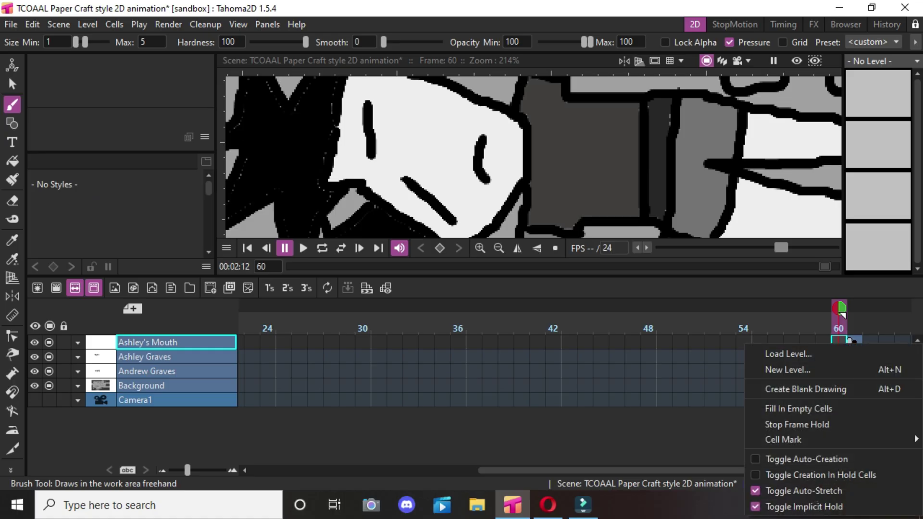
pyautogui.press('Down')
pyautogui.press('Down')
pyautogui.press('Down')
pyautogui.press('Down')
pyautogui.press('Down')
pyautogui.press('Up')
pyautogui.click(705, 371)
pyautogui.rightClick(847, 341)
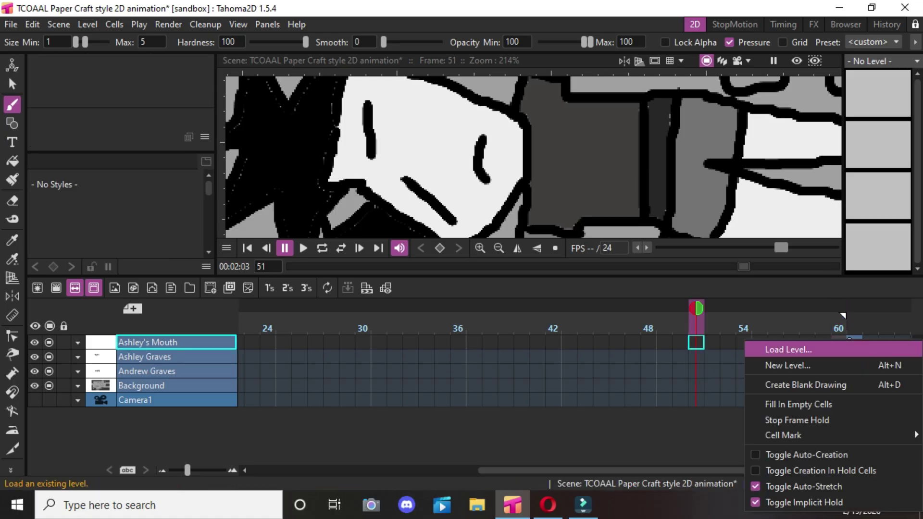
pyautogui.click(665, 357)
pyautogui.click(839, 357)
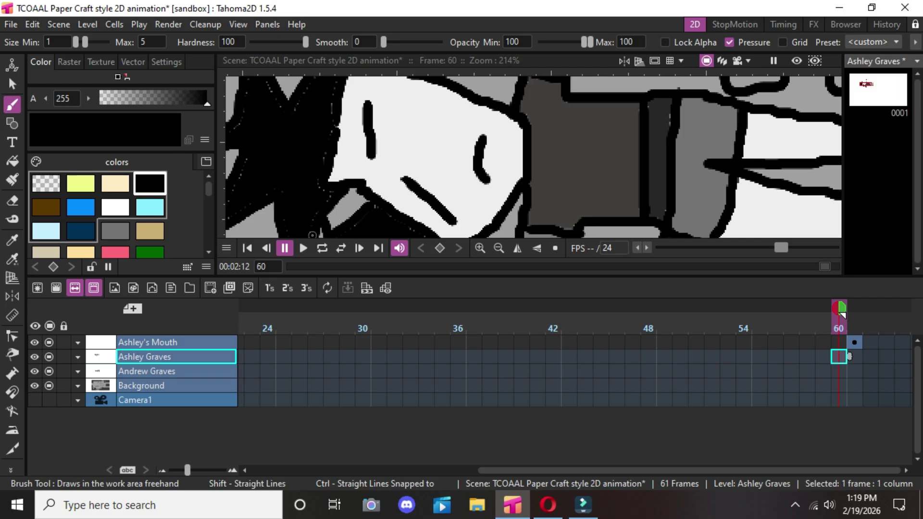
pyautogui.hotkey('ctrl', 'alt', 'c')
pyautogui.click(463, 363)
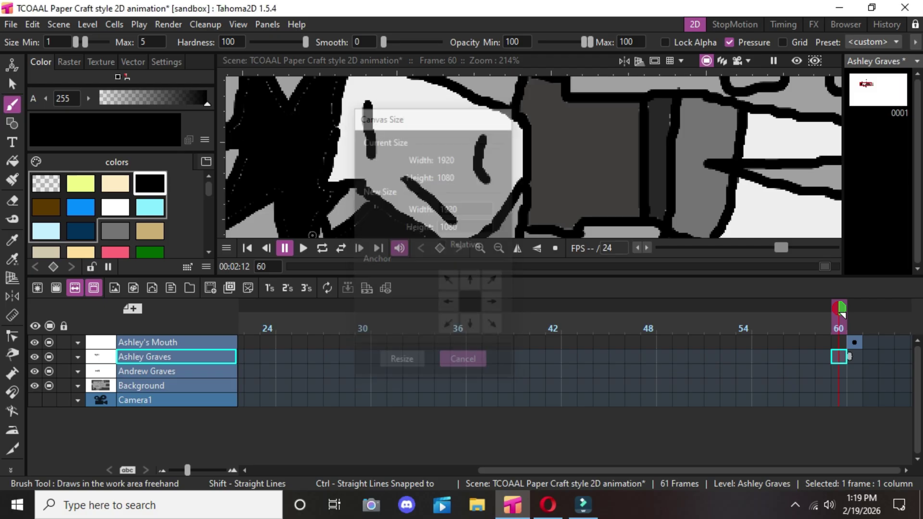
pyautogui.rightClick(839, 357)
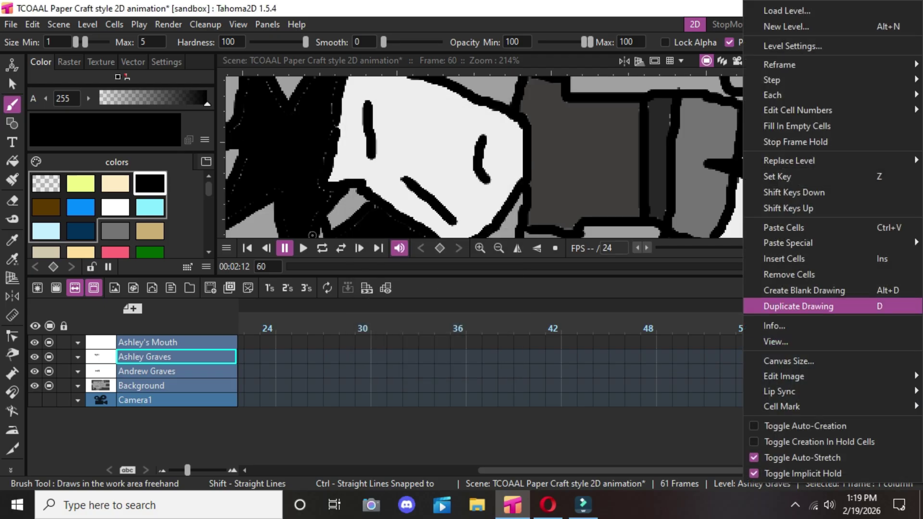
pyautogui.moveTo(798, 242)
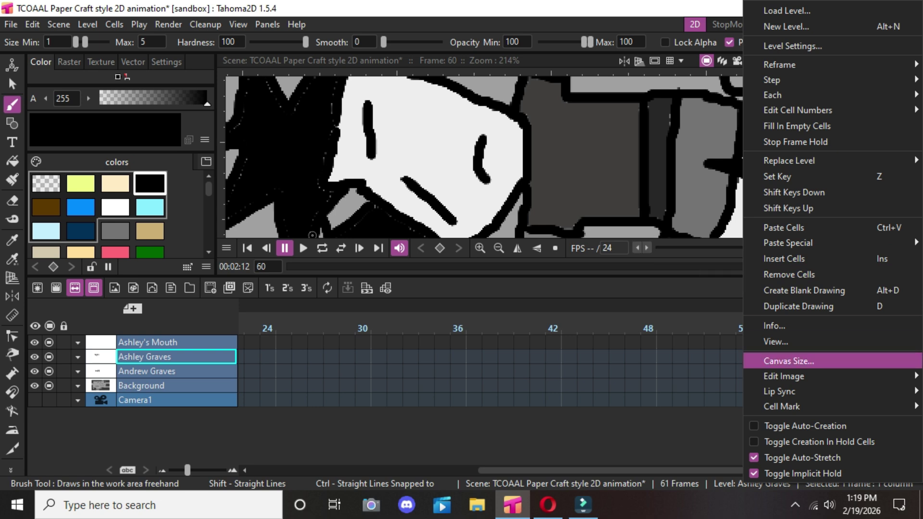
pyautogui.click(699, 356)
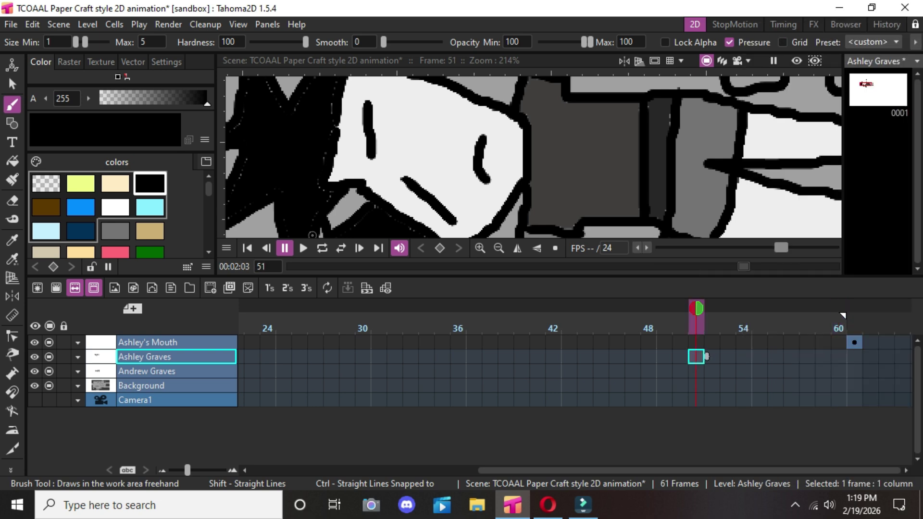
pyautogui.click(838, 356)
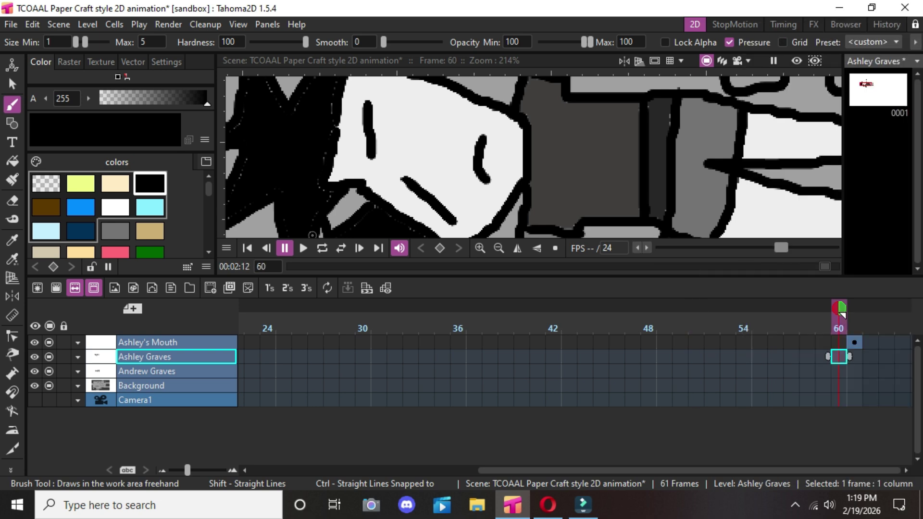
# Check the Ashley's Mouth and Ashley Graves cells at frames 62 and 60 to compare the mouth shapes.
pyautogui.click(871, 342)
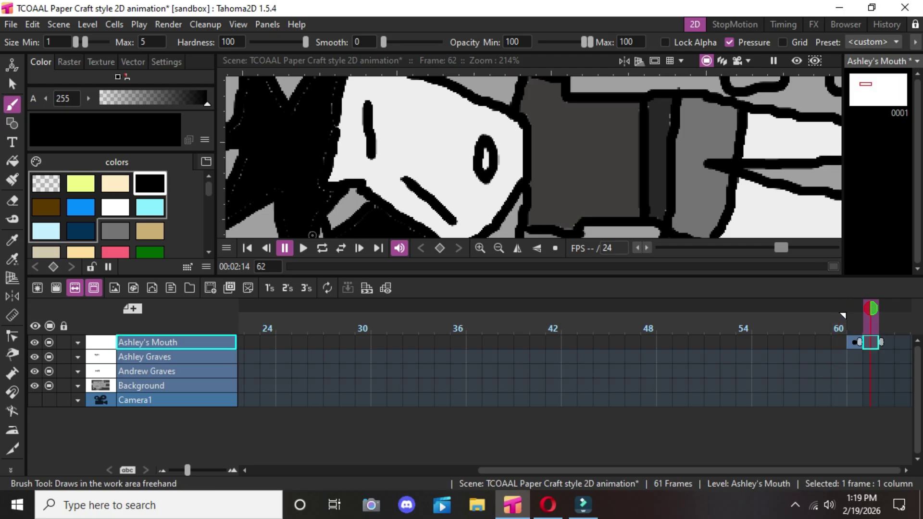
pyautogui.click(870, 356)
pyautogui.click(871, 342)
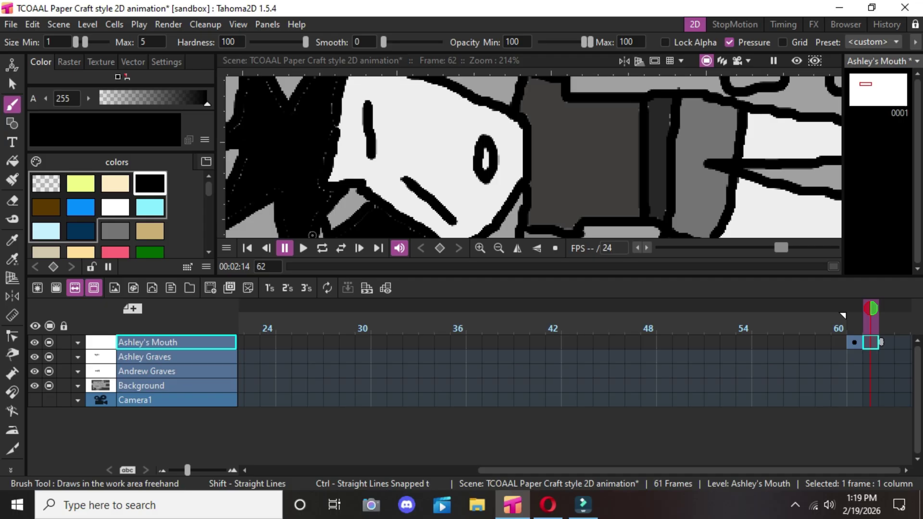
pyautogui.click(839, 357)
pyautogui.press('Up')
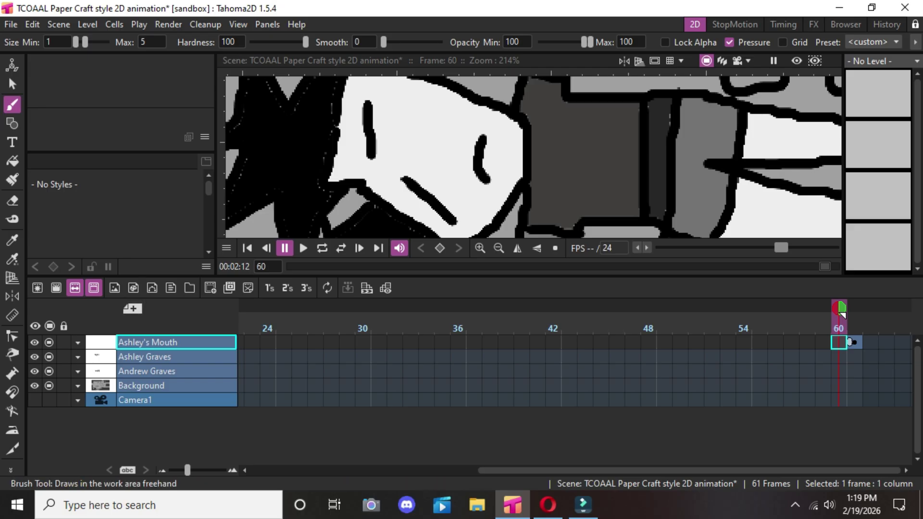
pyautogui.press('Down')
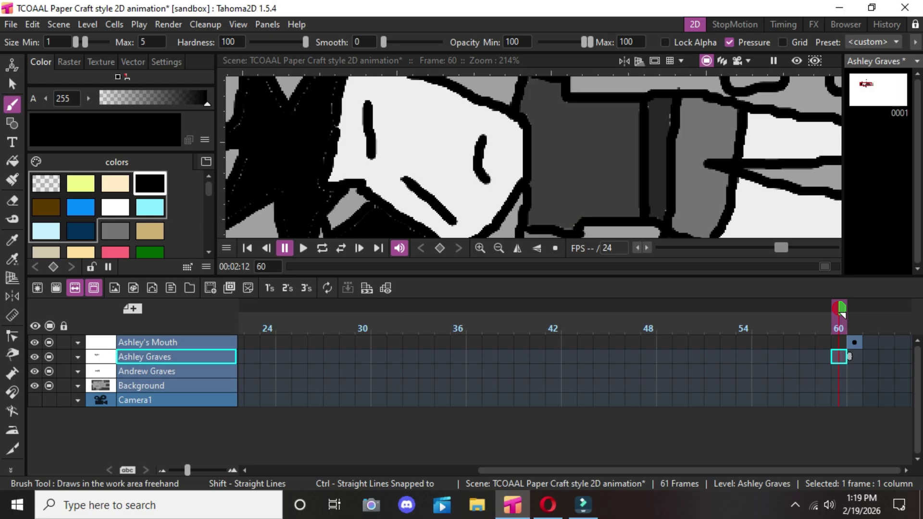
# Copy the Ashley Graves cell at frame 1 and paste it into the Ashley's Mouth level at frame 62.
pyautogui.moveTo(577, 470); pyautogui.dragTo(336, 471)
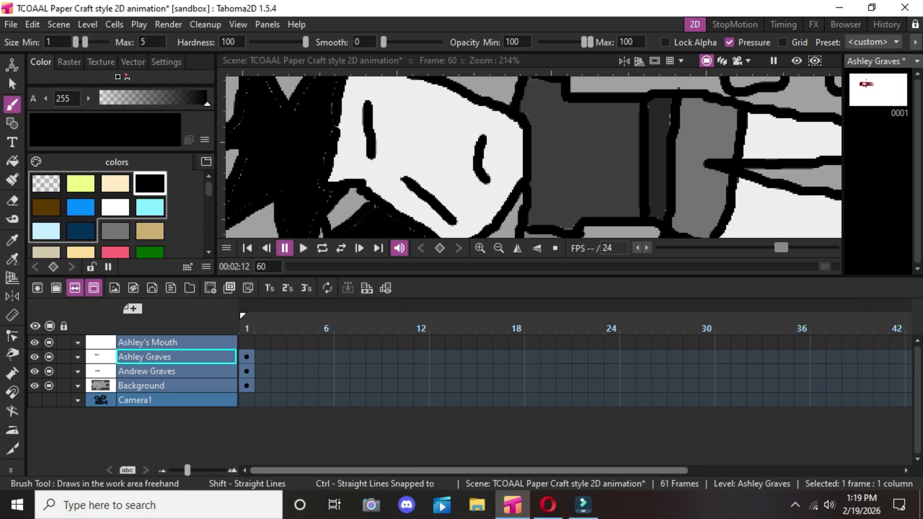
pyautogui.click(246, 356)
pyautogui.rightClick(247, 357)
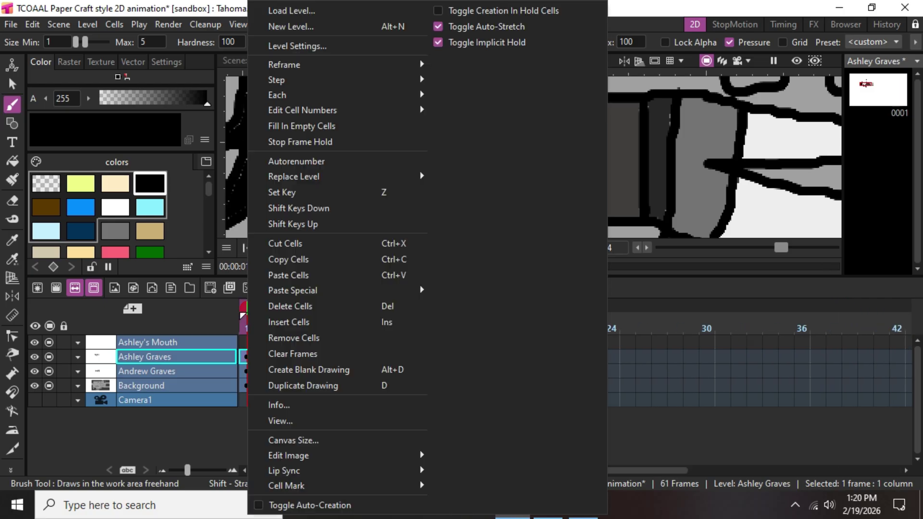
pyautogui.click(289, 260)
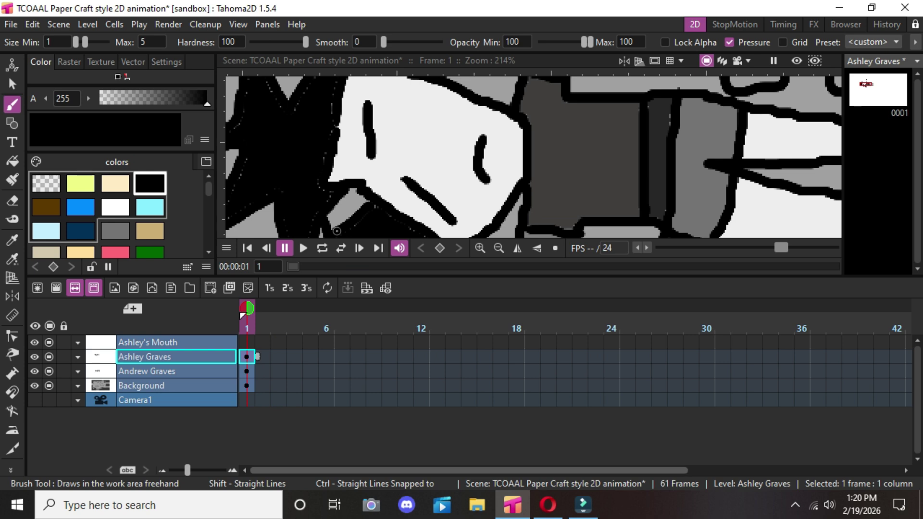
pyautogui.moveTo(409, 471); pyautogui.dragTo(629, 471)
pyautogui.click(889, 357)
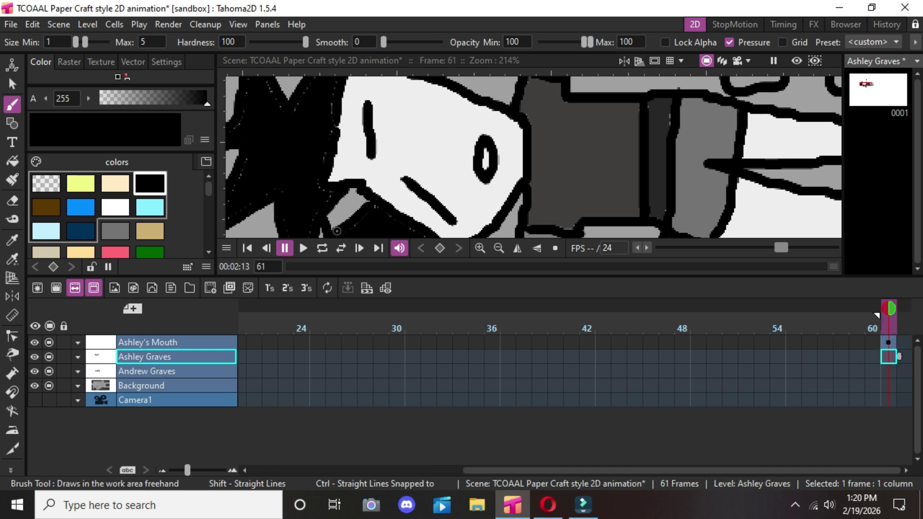
pyautogui.click(889, 343)
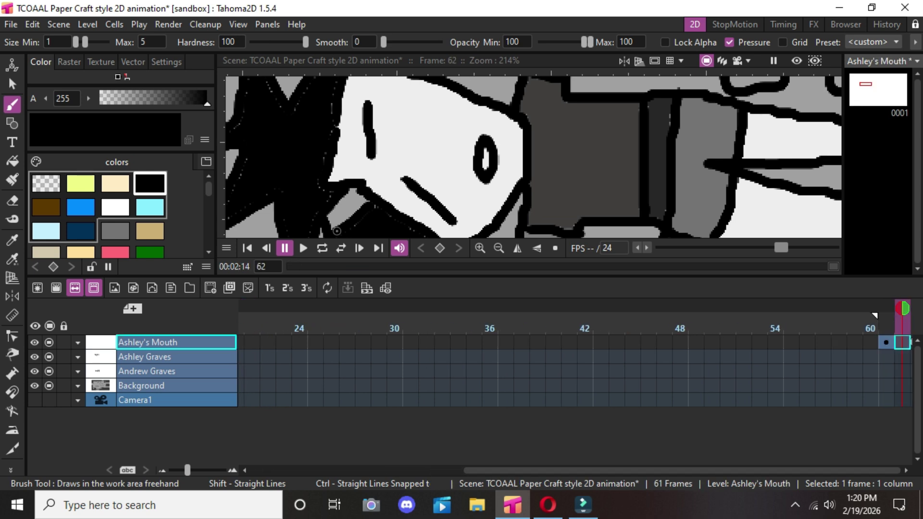
pyautogui.rightClick(903, 342)
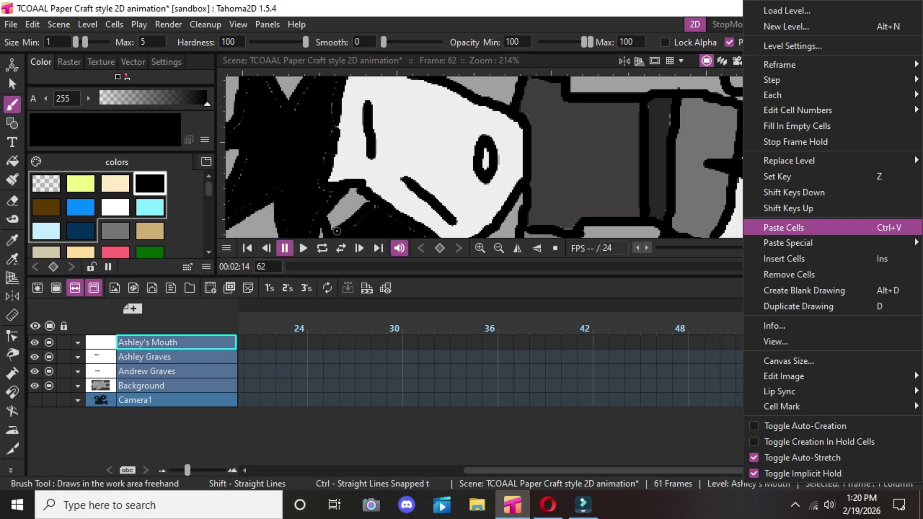
pyautogui.click(784, 227)
pyautogui.moveTo(784, 470); pyautogui.dragTo(793, 471)
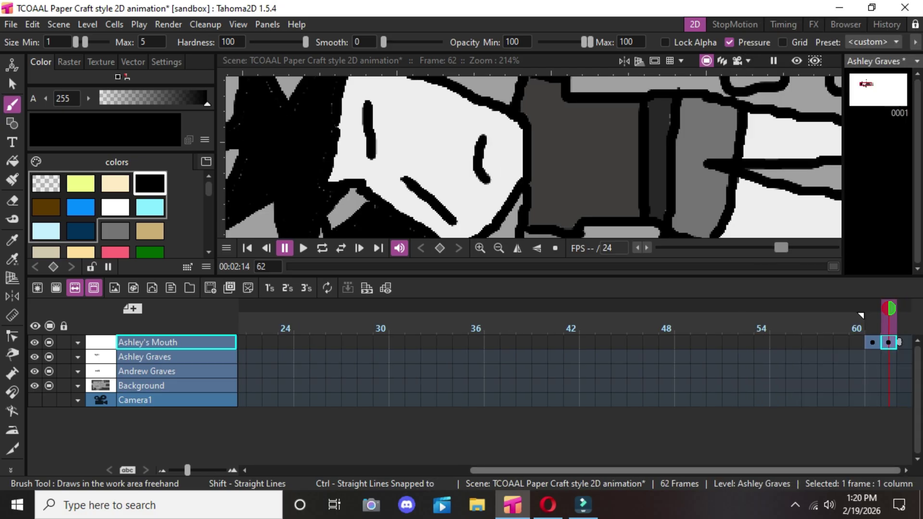
# Copy the open-mouth cell at frame 61 of Ashley's Mouth and paste it at frame 63.
pyautogui.click(902, 342)
pyautogui.click(872, 343)
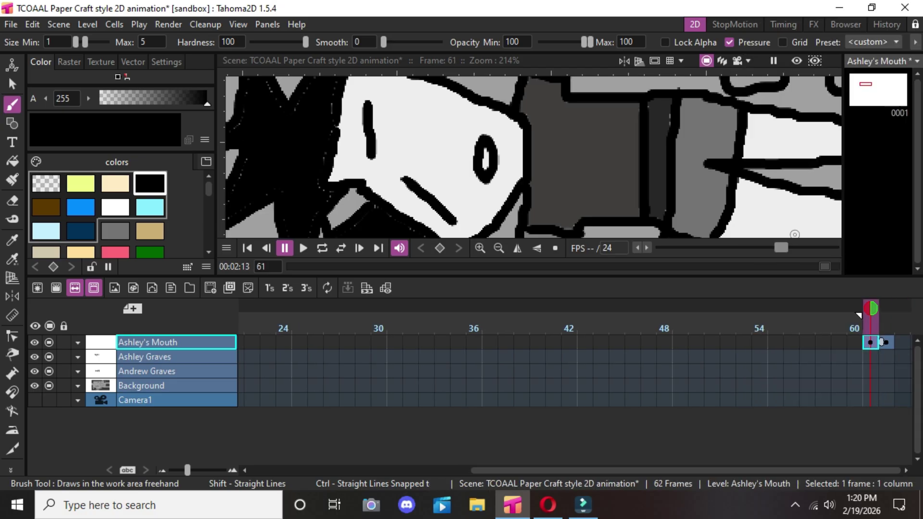
pyautogui.press('.')
pyautogui.press('.')
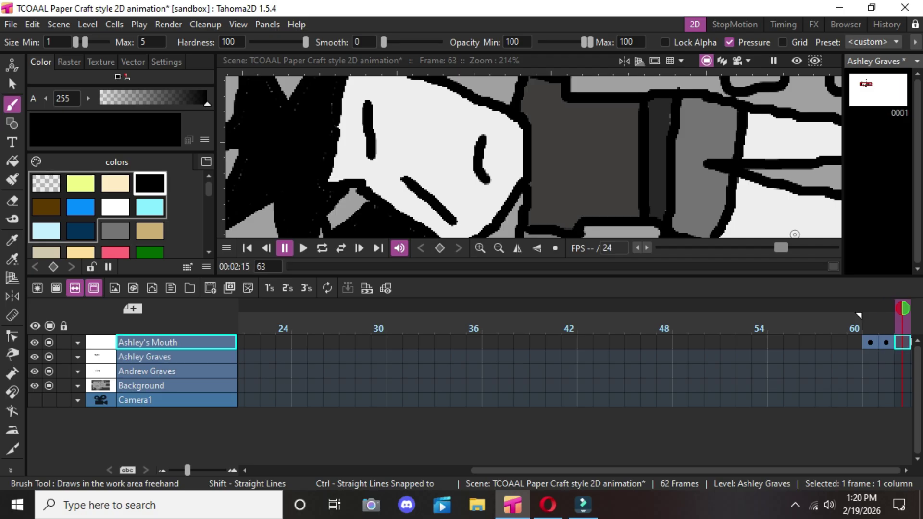
pyautogui.press(',')
pyautogui.press(',')
pyautogui.rightClick(871, 343)
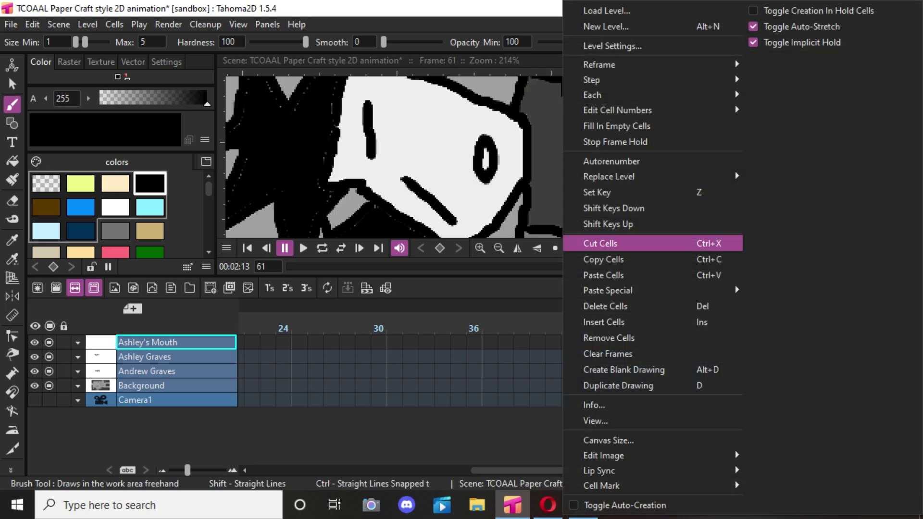
pyautogui.click(604, 259)
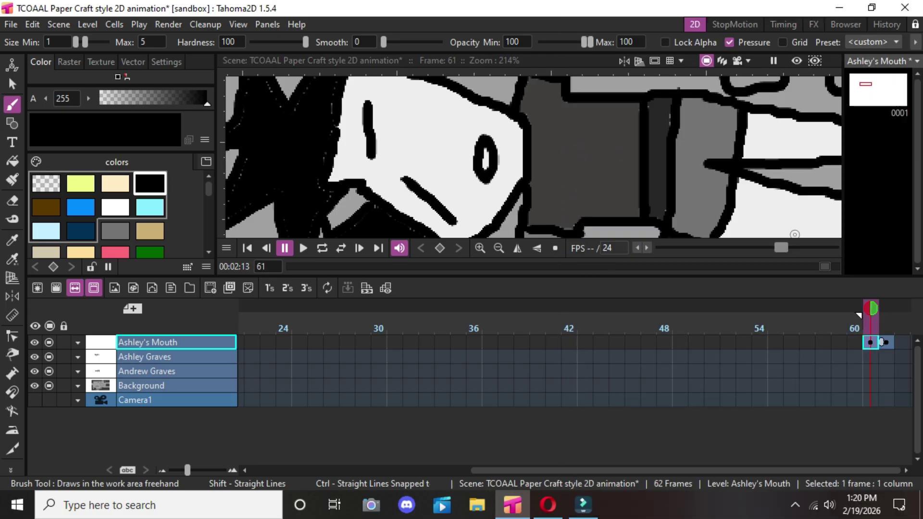
pyautogui.doubleClick(902, 342)
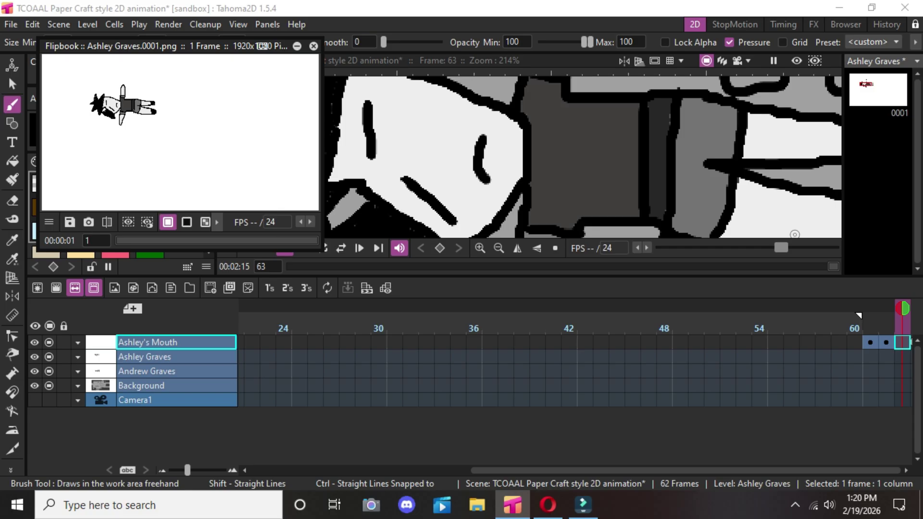
pyautogui.rightClick(902, 342)
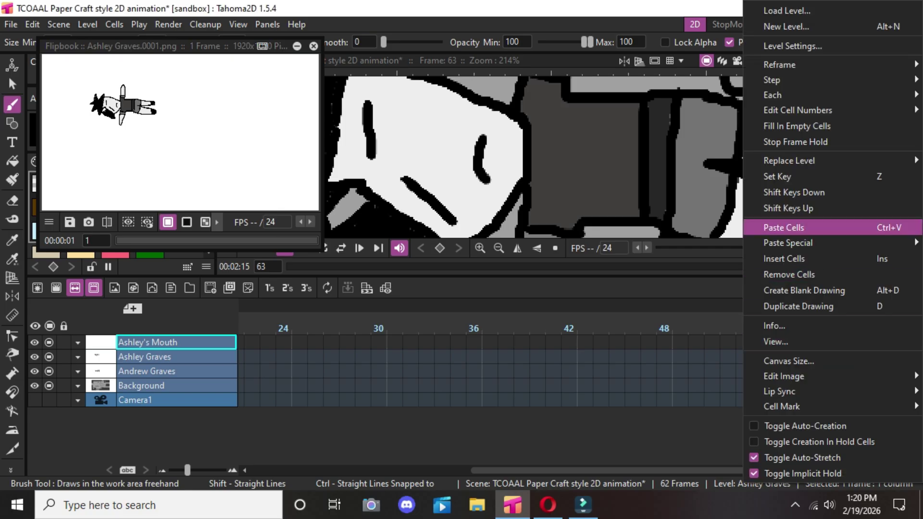
pyautogui.click(784, 228)
pyautogui.click(314, 46)
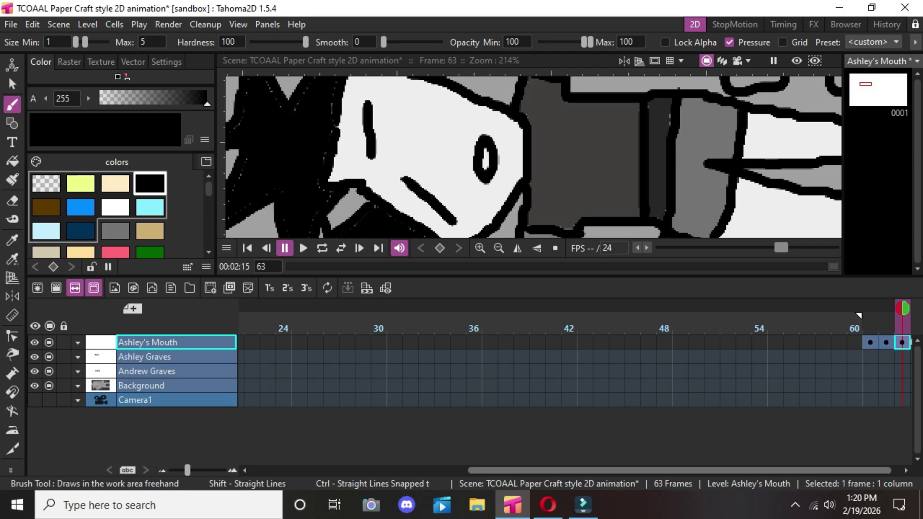
# Copy the closed-mouth cell at frame 62 of Ashley's Mouth and paste it at frame 64.
pyautogui.moveTo(680, 470); pyautogui.dragTo(689, 471)
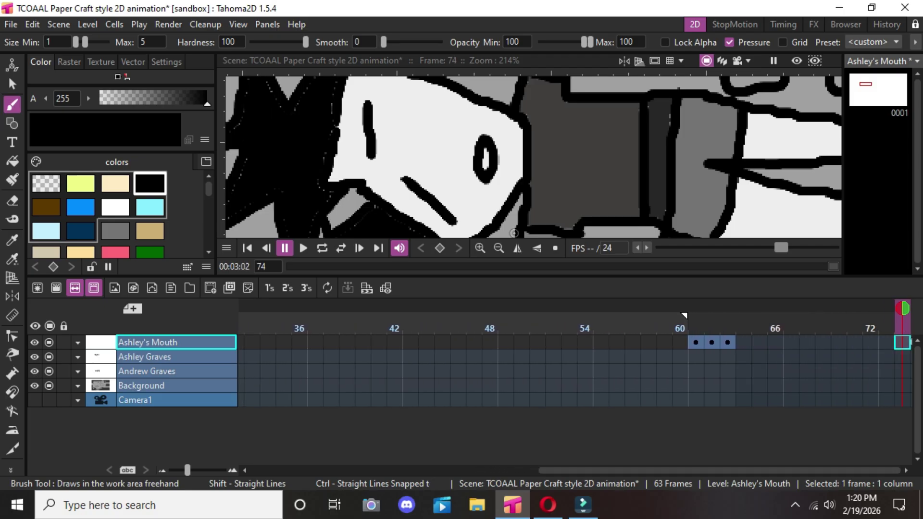
pyautogui.click(728, 342)
pyautogui.click(711, 342)
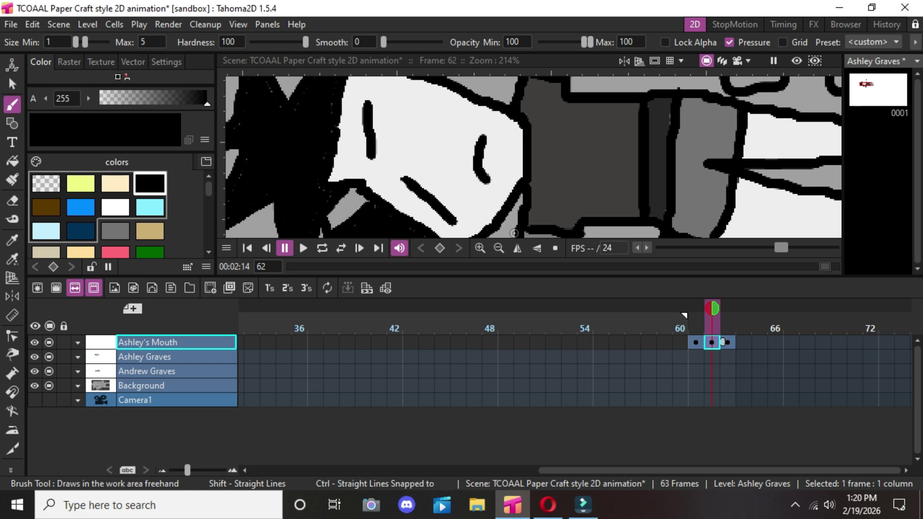
pyautogui.rightClick(712, 343)
pyautogui.click(653, 259)
pyautogui.click(744, 342)
pyautogui.rightClick(744, 342)
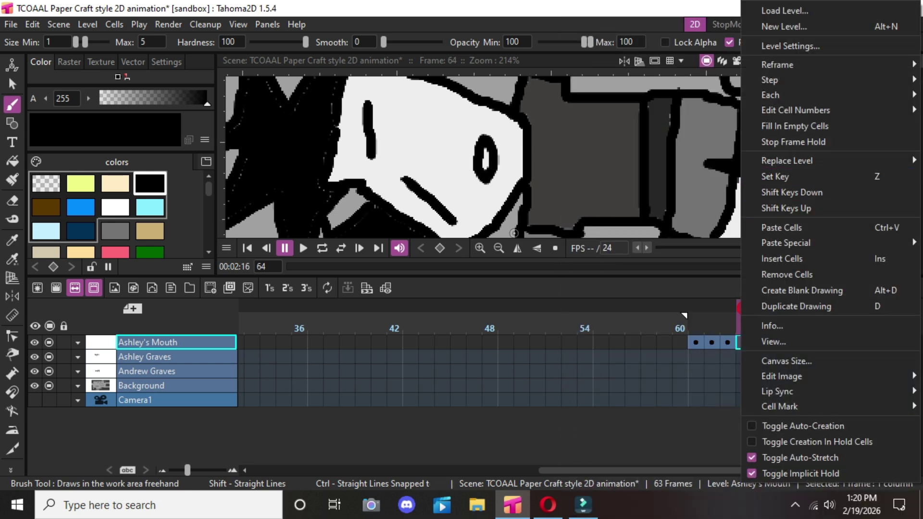
pyautogui.click(782, 227)
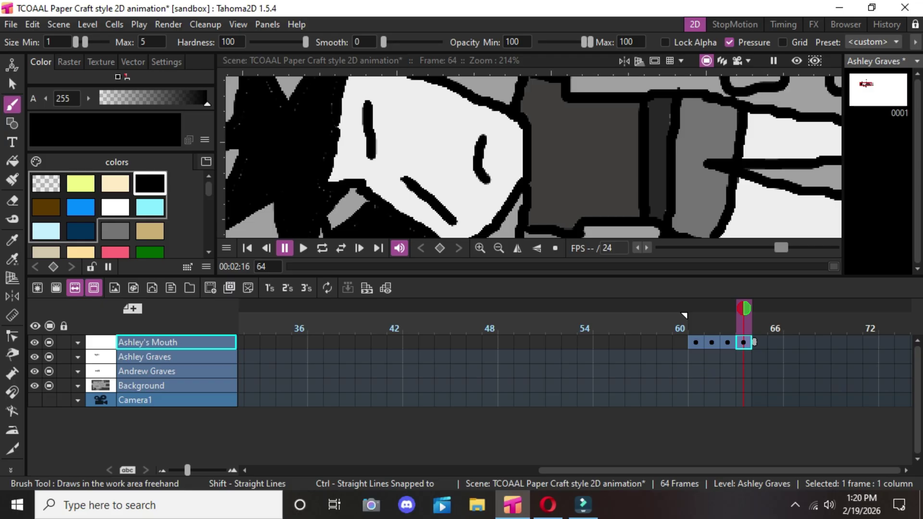
# Step back and forth through frames 61 to 64 of Ashley's Mouth to check the alternating mouth shapes.
pyautogui.press('Left')
pyautogui.press('Left')
pyautogui.press('Left')
pyautogui.press('Left')
pyautogui.press('Right')
pyautogui.press('Right')
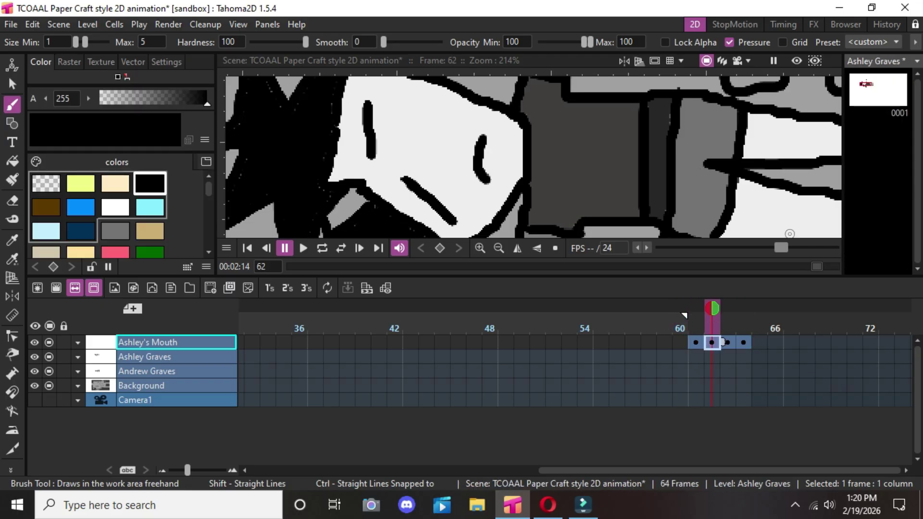
pyautogui.click(723, 342)
pyautogui.click(734, 343)
pyautogui.click(753, 342)
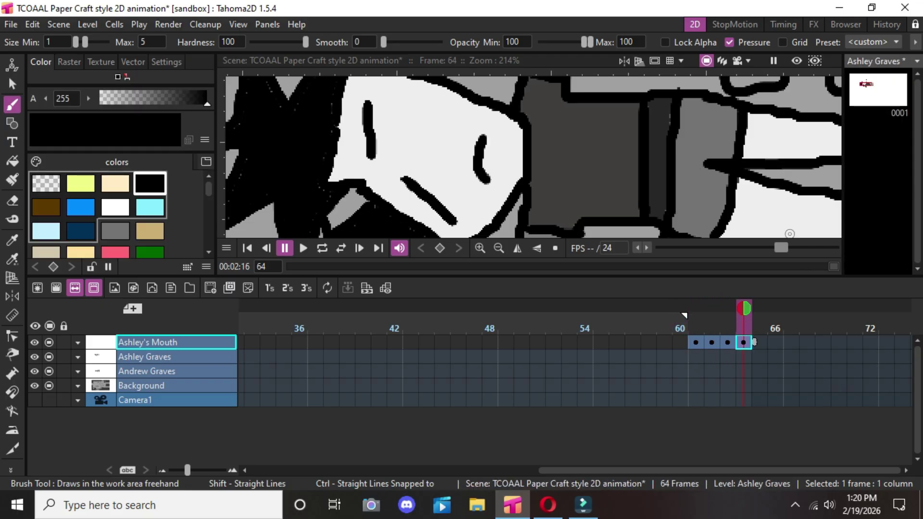
pyautogui.press('Left')
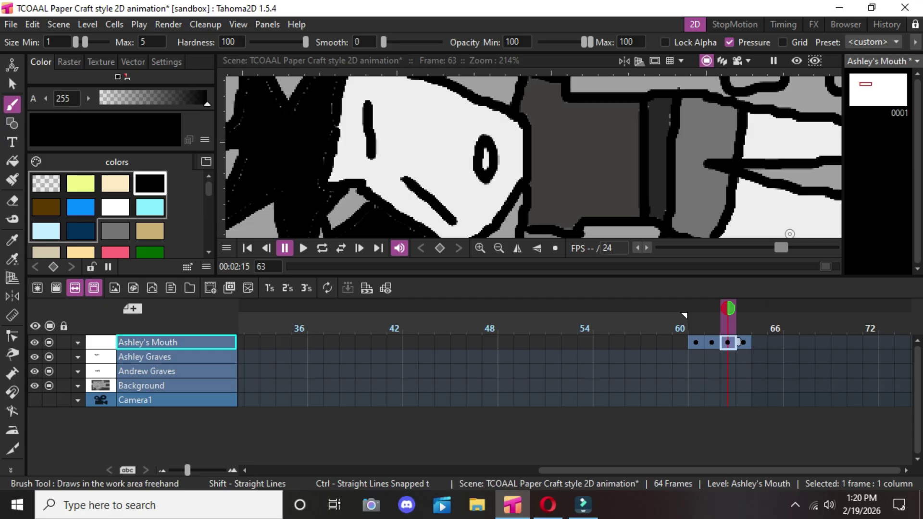
pyautogui.press('Right')
pyautogui.press('Left')
pyautogui.press('BackSpace')
pyautogui.click(32, 24)
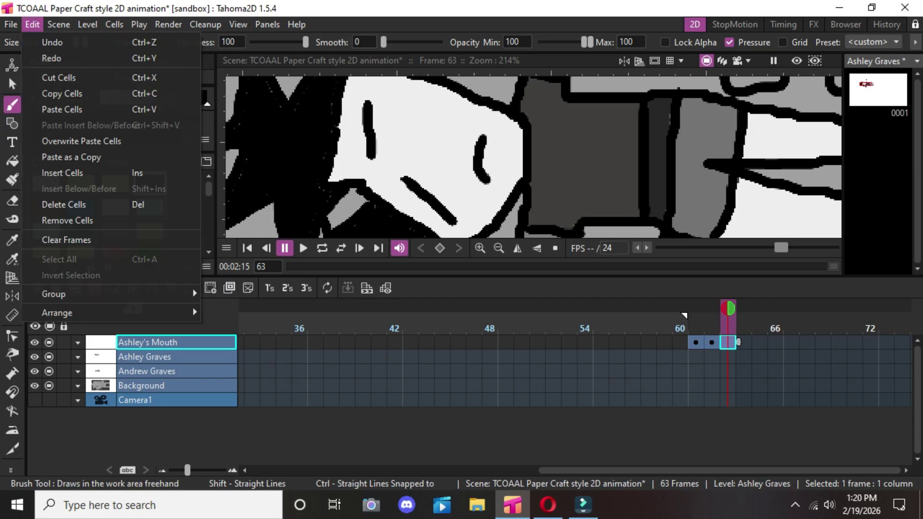
pyautogui.click(39, 42)
pyautogui.press('BackSpace')
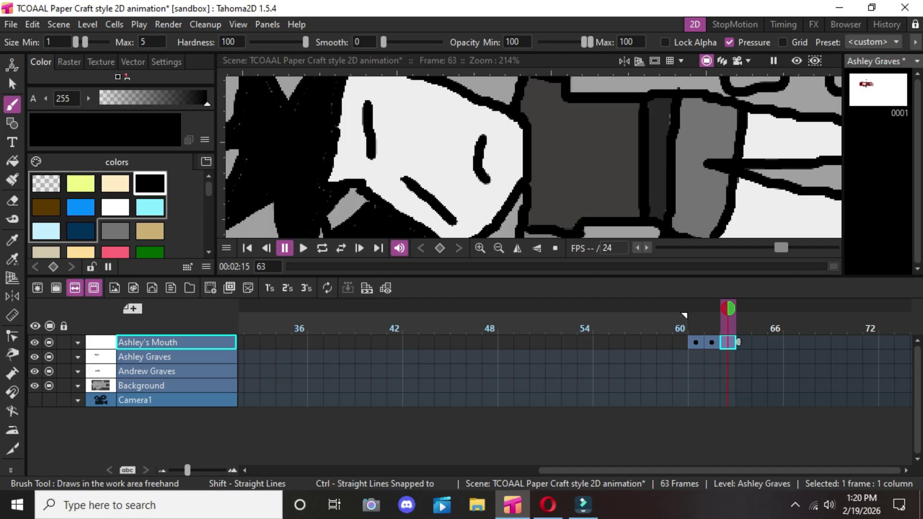
pyautogui.doubleClick(53, 8)
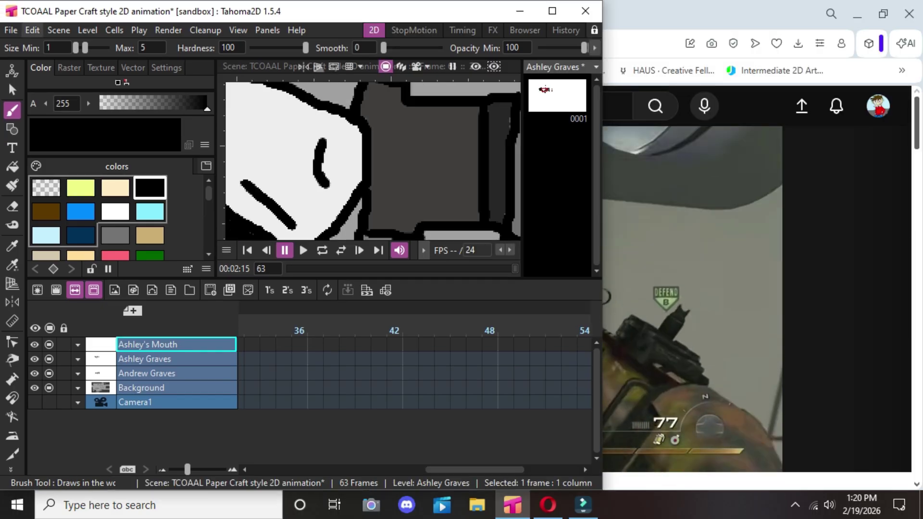
pyautogui.moveTo(54, 21); pyautogui.dragTo(55, 1)
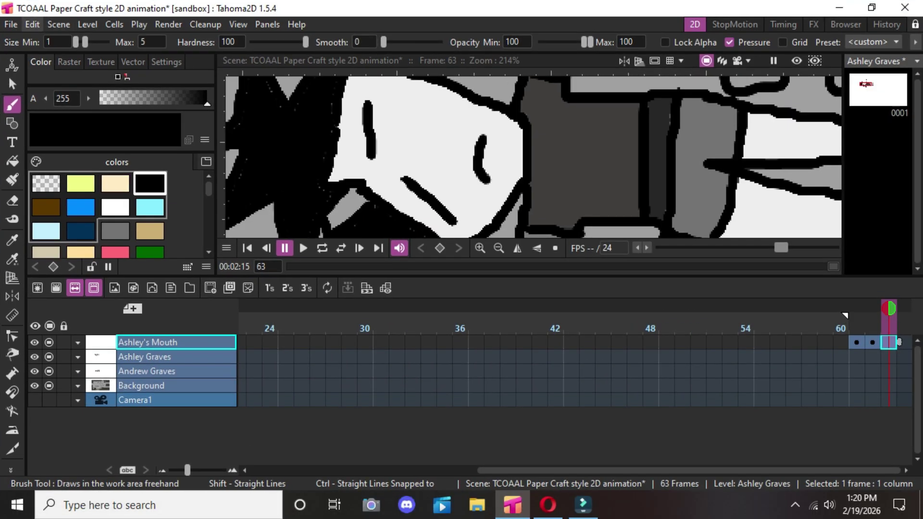
pyautogui.click(32, 24)
pyautogui.click(52, 42)
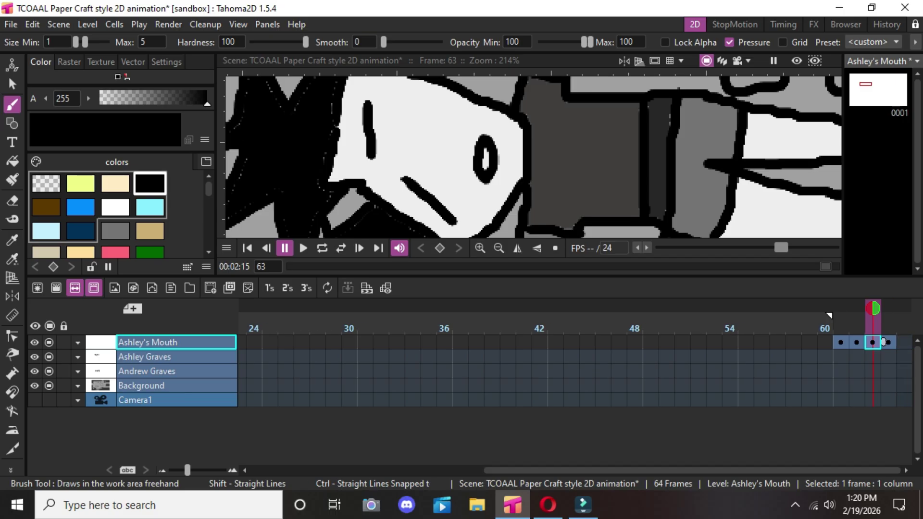
# Copy the open-mouth cell at frame 63 of Ashley's Mouth and paste it at frame 65.
pyautogui.rightClick(873, 342)
pyautogui.click(693, 260)
pyautogui.click(902, 343)
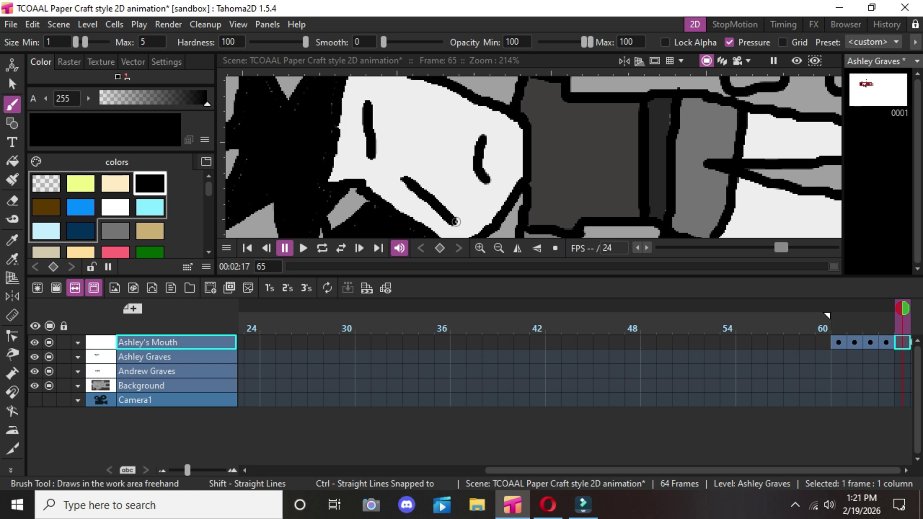
pyautogui.rightClick(902, 342)
pyautogui.click(784, 228)
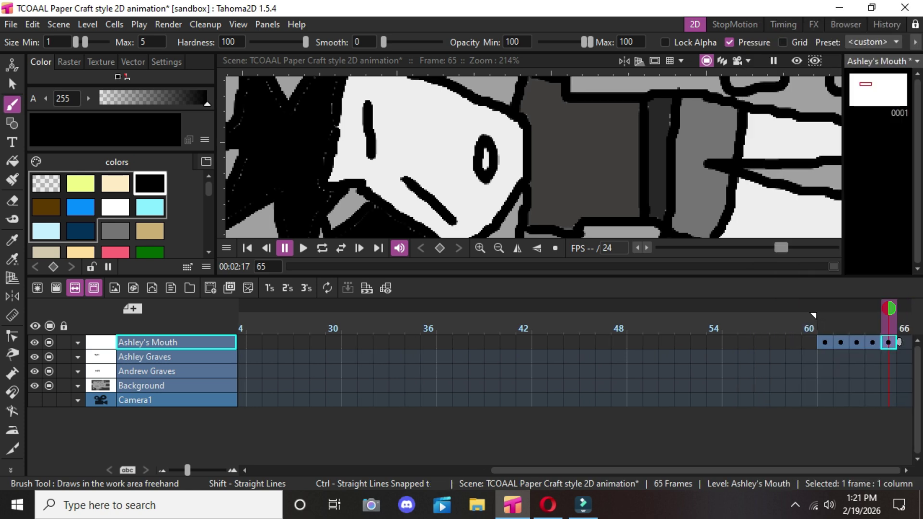
# Check the empty frames past 65, and step through the Ashley's Mouth cells starting from frame 61.
pyautogui.press('Right')
pyautogui.press('Right')
pyautogui.press('Right')
pyautogui.press('Right')
pyautogui.press('Right')
pyautogui.press('Right')
pyautogui.press('Right')
pyautogui.press('Right')
pyautogui.press('Right')
pyautogui.press('Right')
pyautogui.press('Right')
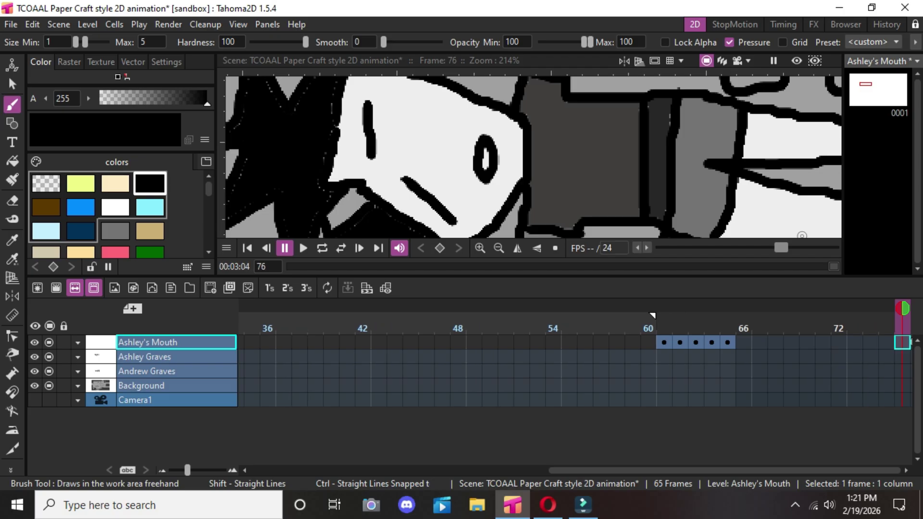
pyautogui.click(665, 342)
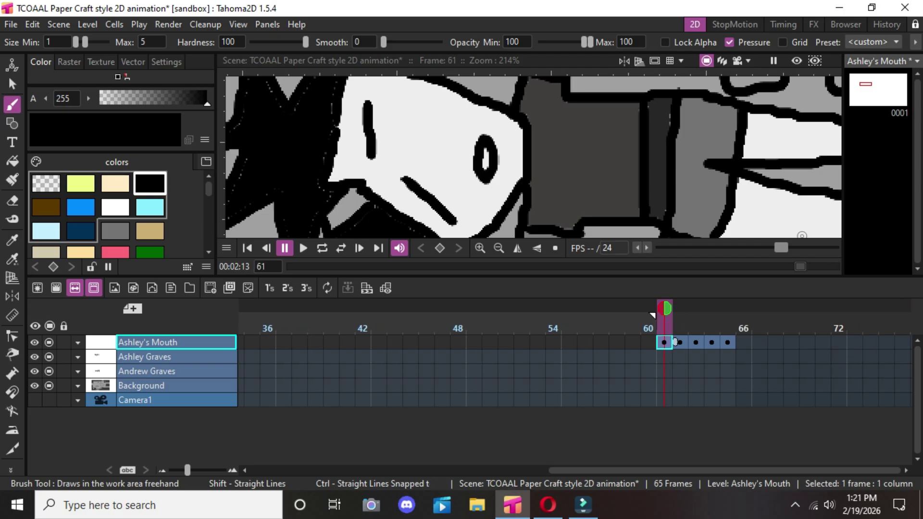
pyautogui.press('Right')
pyautogui.press('Right')
pyautogui.press('Right')
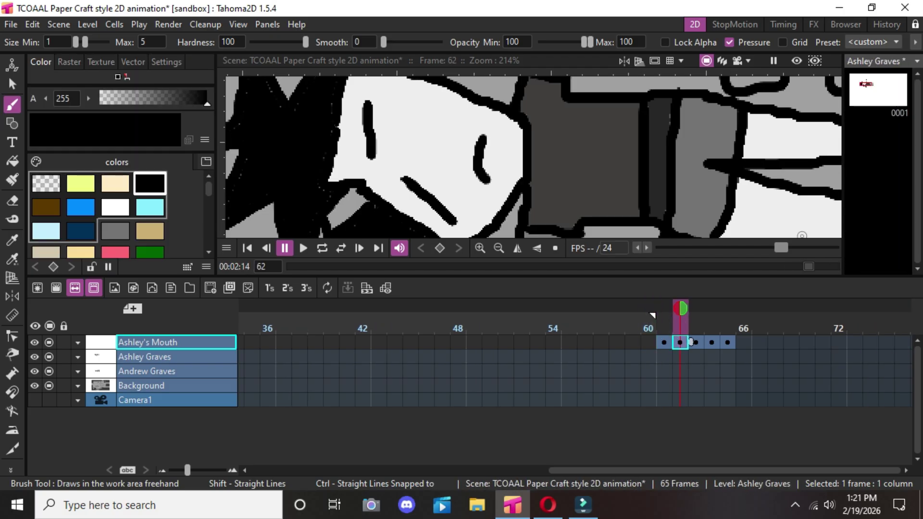
# Copy the closed-mouth cell at frame 62 of Ashley's Mouth and paste it at frame 66.
pyautogui.moveTo(722, 343); pyautogui.dragTo(755, 342)
pyautogui.rightClick(754, 342)
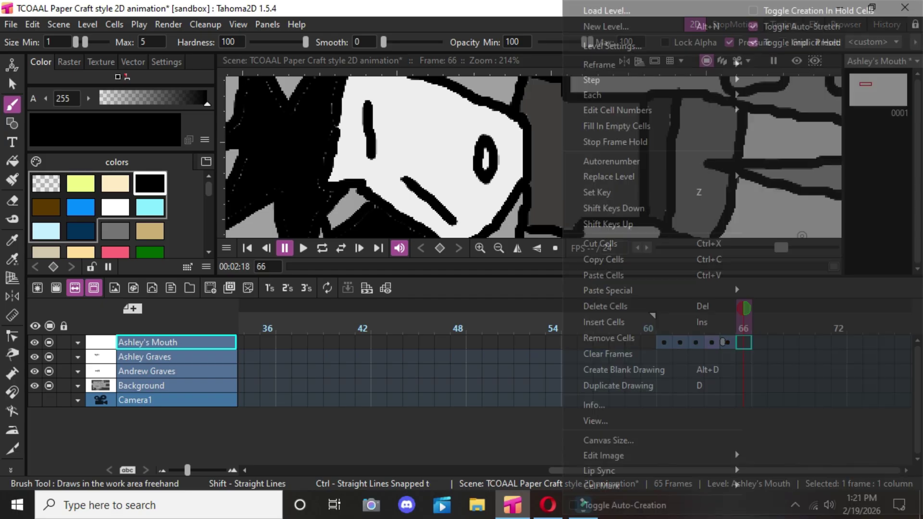
pyautogui.click(547, 342)
pyautogui.click(664, 342)
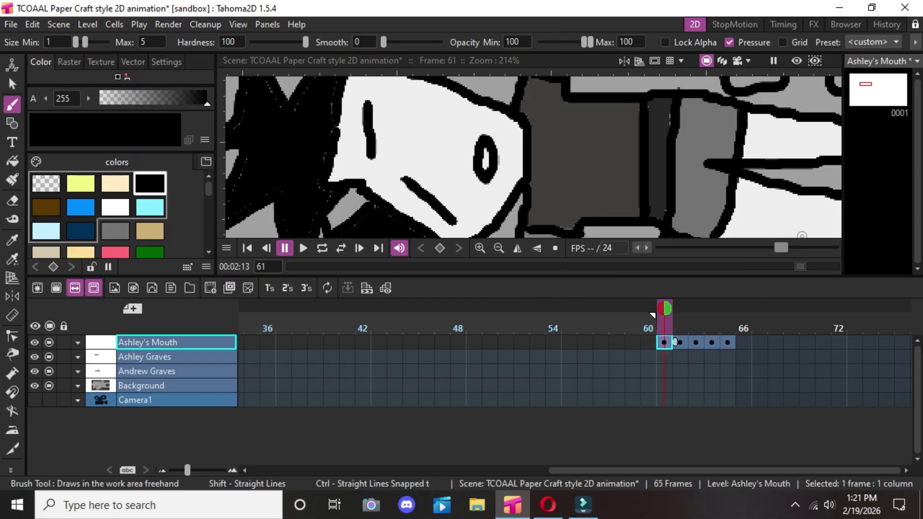
pyautogui.click(648, 342)
pyautogui.click(664, 343)
pyautogui.click(680, 342)
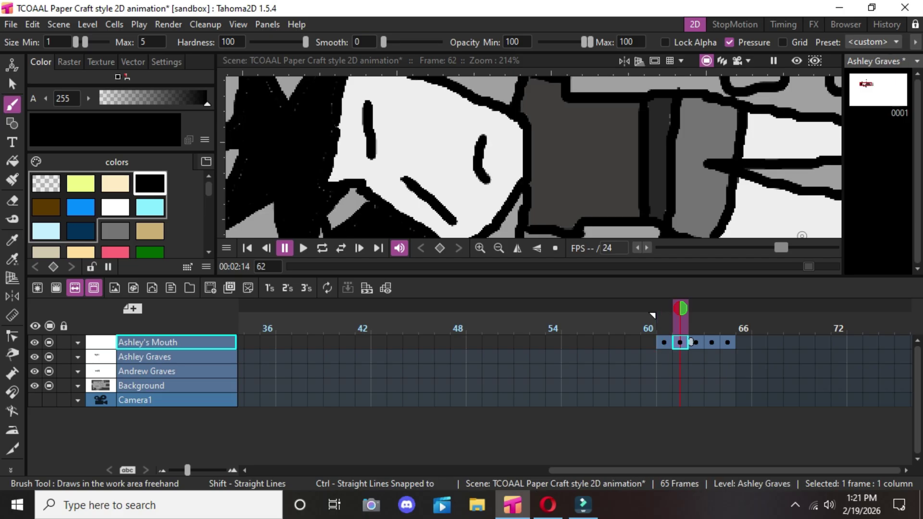
pyautogui.rightClick(680, 342)
pyautogui.click(603, 259)
pyautogui.rightClick(743, 342)
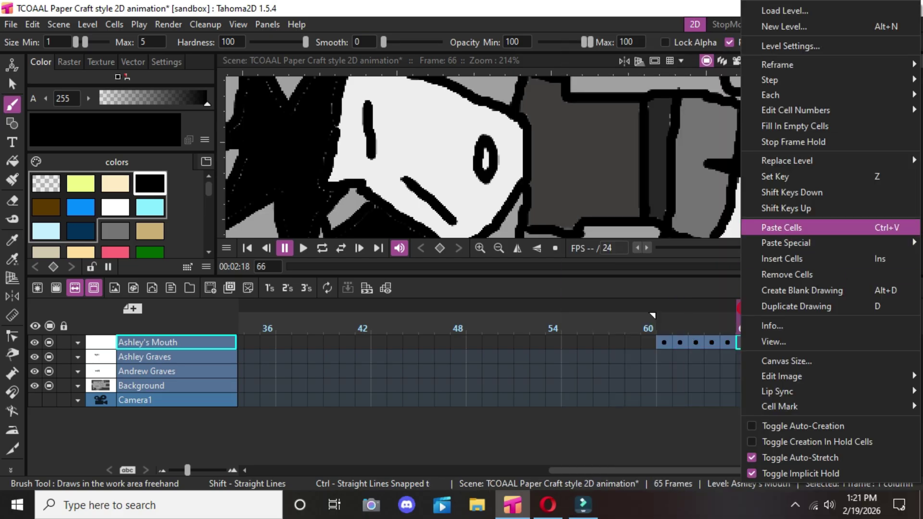
pyautogui.click(774, 226)
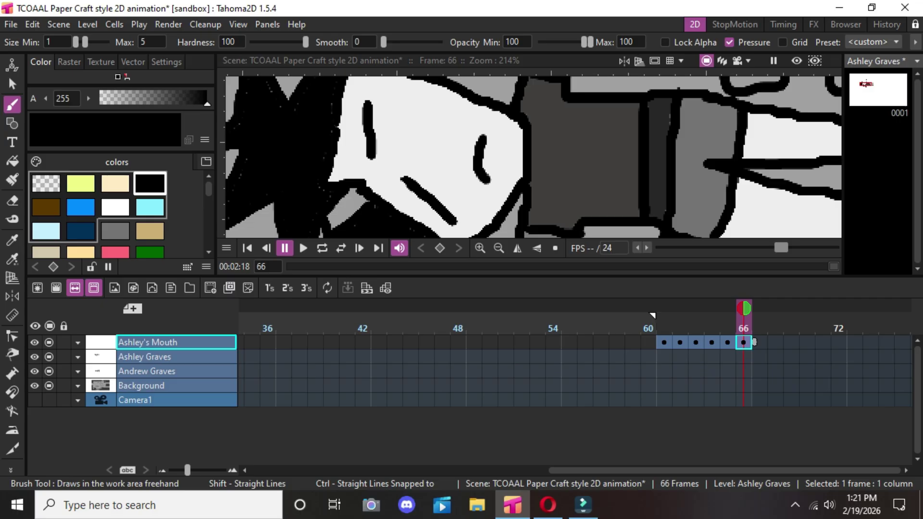
# Continue the alternating mouth on Ashley's Mouth by copying the cells at frames 65 and 66 to frames 67 and 68.
pyautogui.click(727, 342)
pyautogui.click(767, 342)
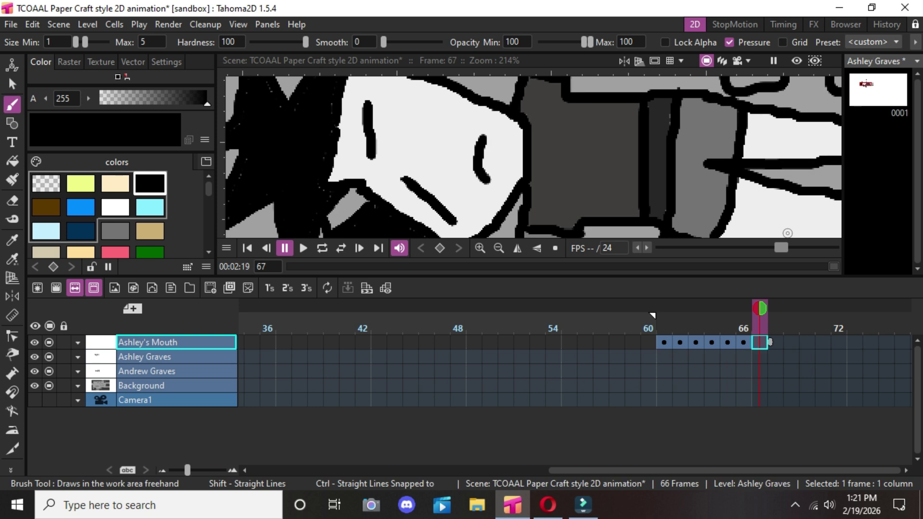
pyautogui.click(749, 342)
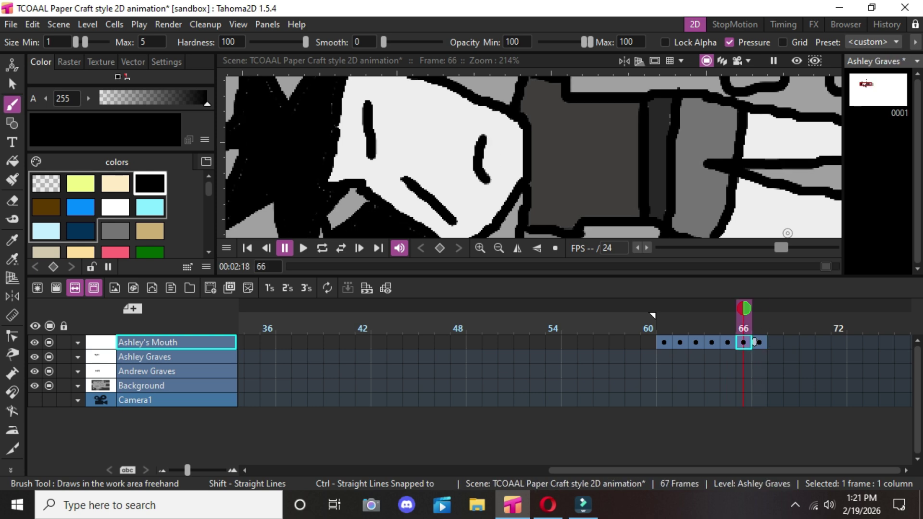
pyautogui.click(783, 342)
pyautogui.hotkey('ctrl', 'v')
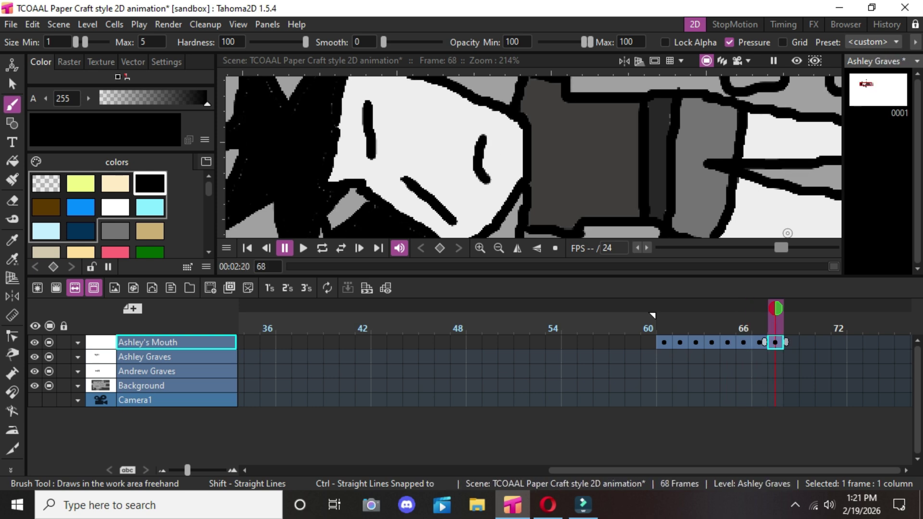
# Extend Ashley's Mouth by copying the alternating cells at frames 67 and 68 to frames 69 and 70.
pyautogui.press('Left')
pyautogui.press('Left')
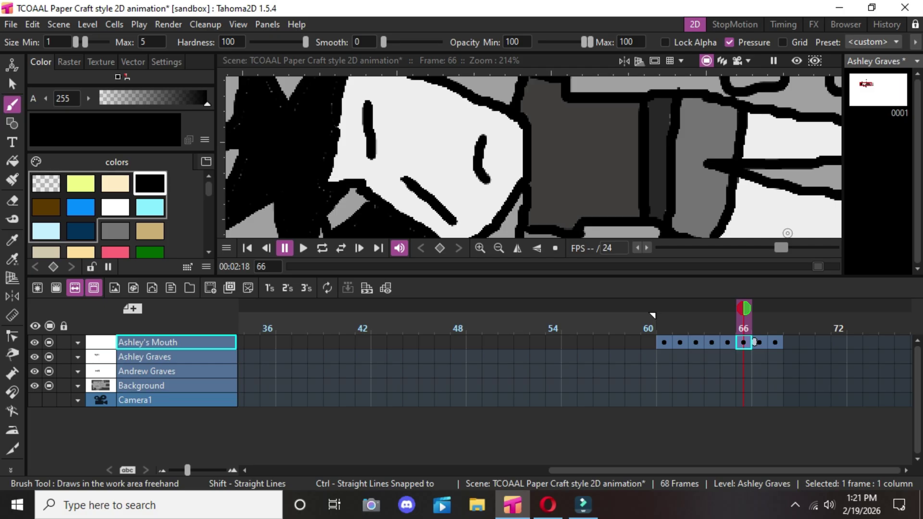
pyautogui.press('Right')
pyautogui.press('Right')
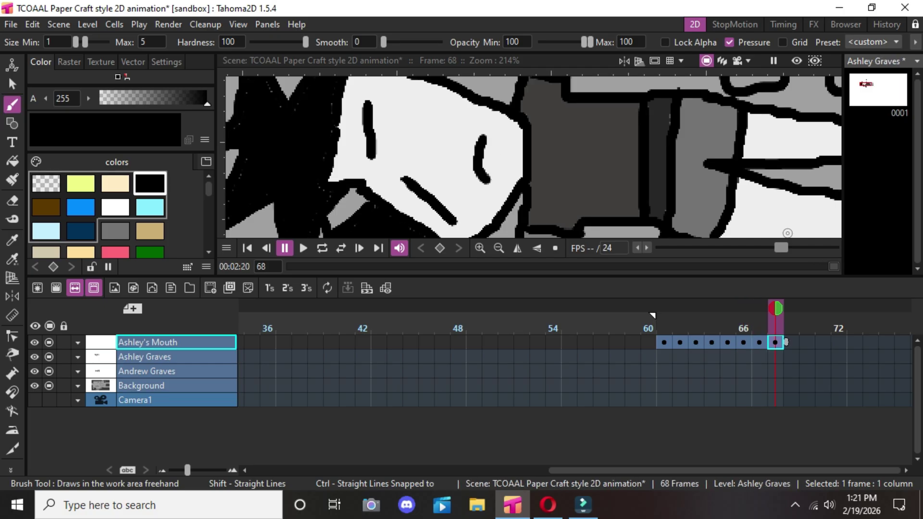
pyautogui.press('Left')
pyautogui.press('Right')
pyautogui.press('Right')
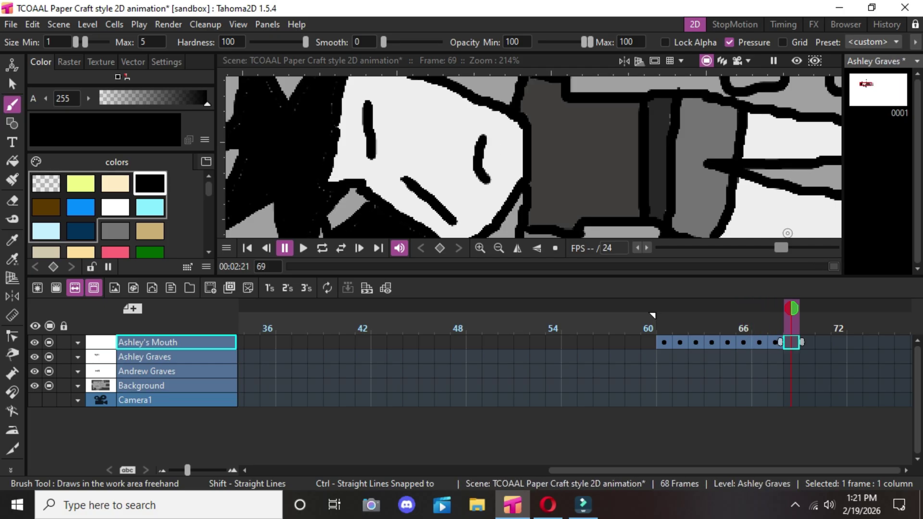
pyautogui.hotkey('ctrl', 'v')
pyautogui.press('Left')
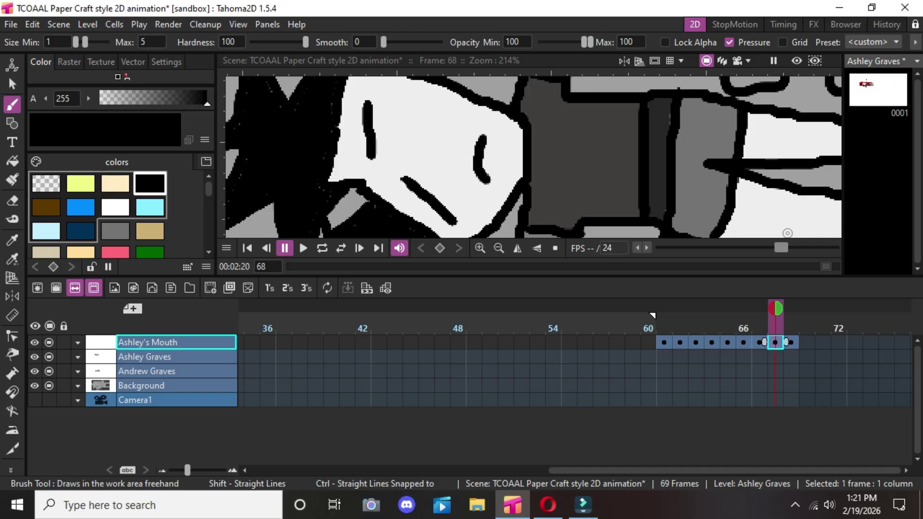
pyautogui.press('Right')
pyautogui.press('Right')
pyautogui.hotkey('ctrl', 'v')
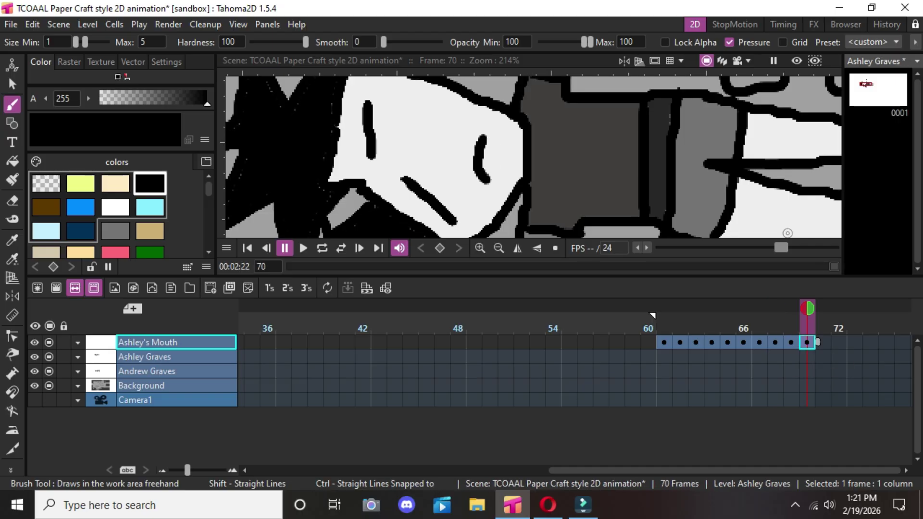
# Copy the alternating cells at frames 69 and 70 of Ashley's Mouth to frames 71 and 72.
pyautogui.press('Left')
pyautogui.press('Left')
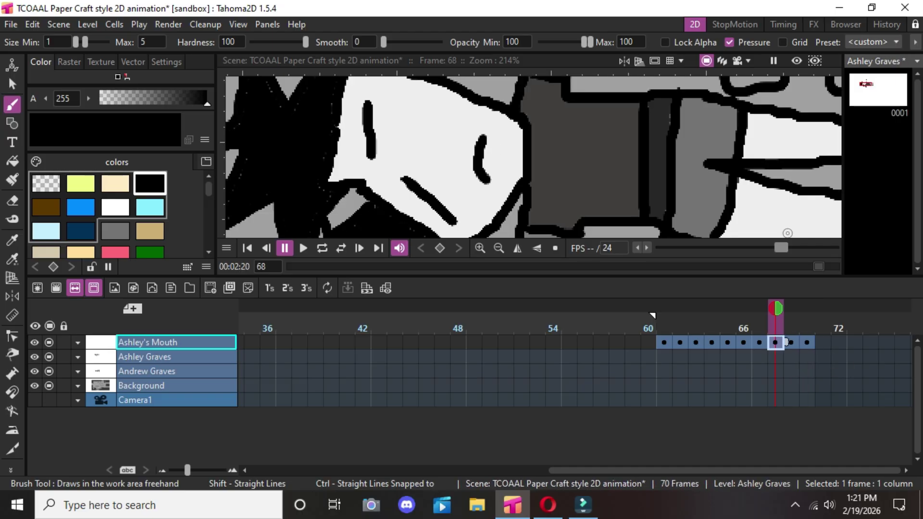
pyautogui.press('Right')
pyautogui.press('Right')
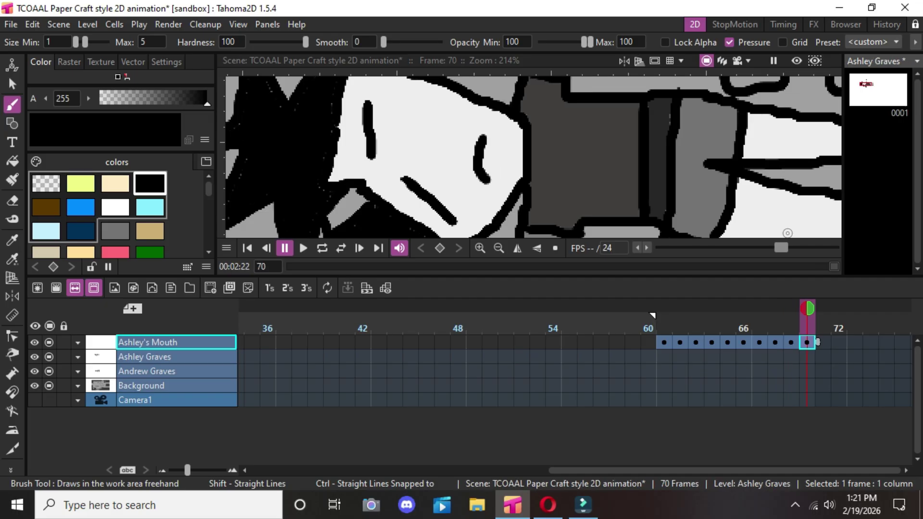
pyautogui.press('Left')
pyautogui.hotkey('ctrl', 'v')
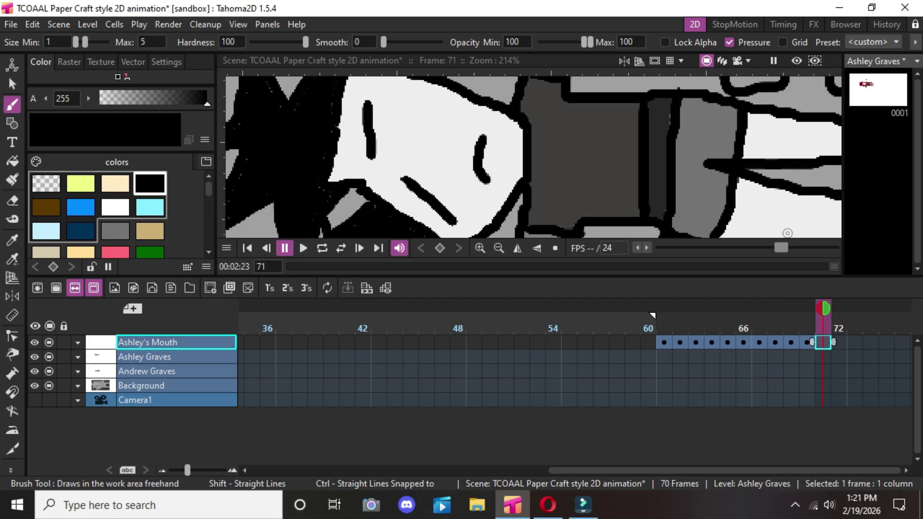
pyautogui.press('Right')
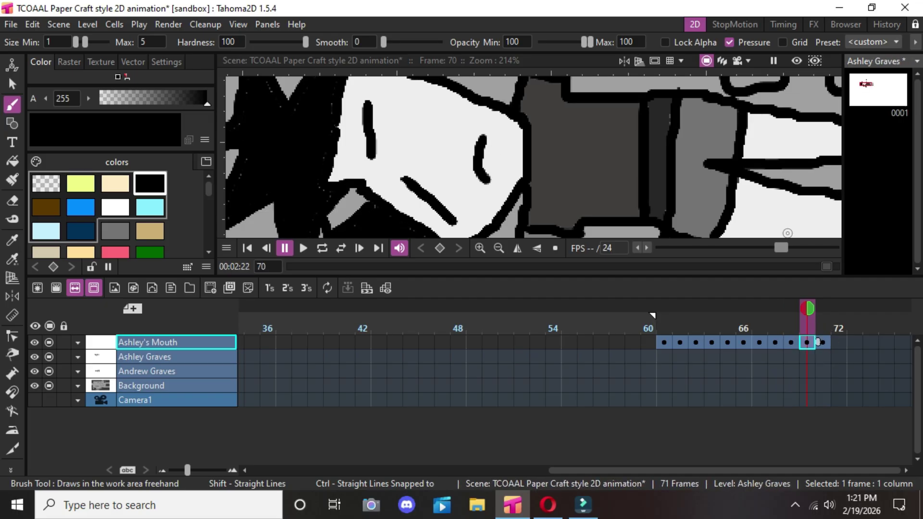
pyautogui.press('Right')
pyautogui.press('Right')
pyautogui.hotkey('ctrl', 'v')
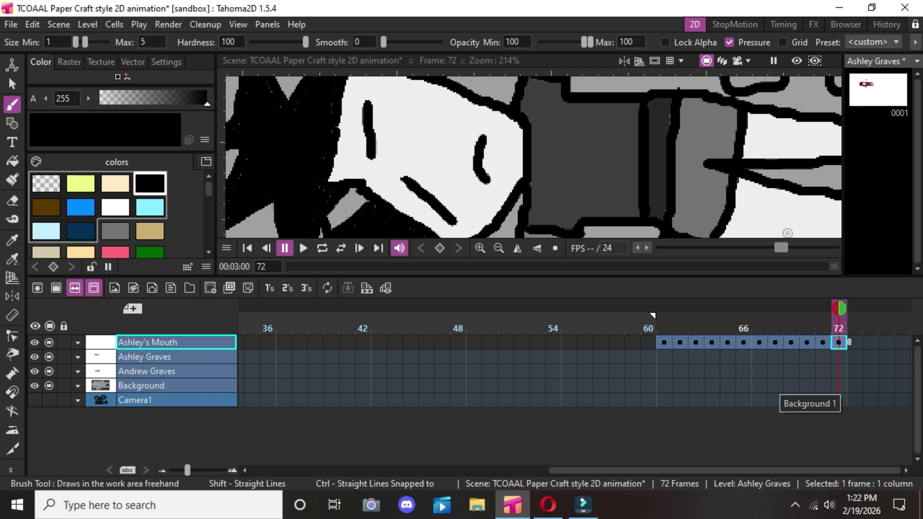
pyautogui.press('Right')
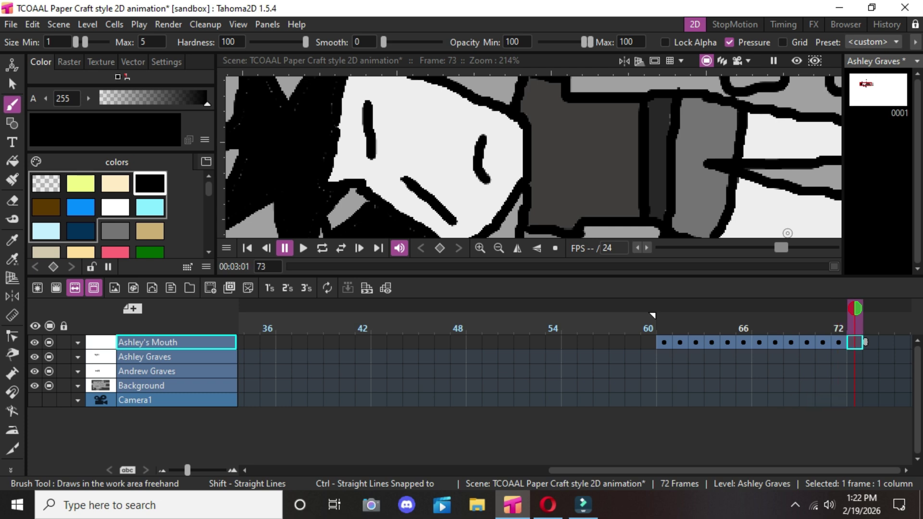
# Create a raster level named Andrew's Mouth at frame 1, directly above the Andrew Graves level.
pyautogui.moveTo(725, 470); pyautogui.dragTo(428, 471)
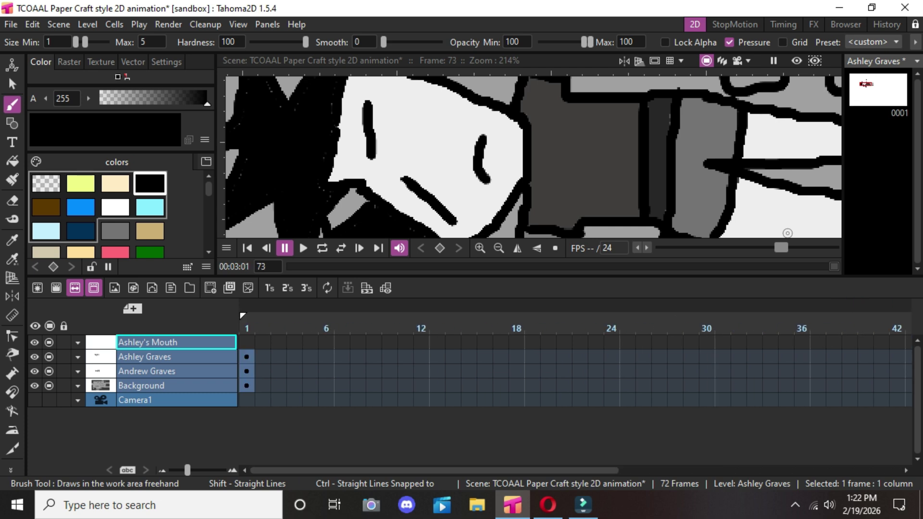
pyautogui.click(256, 371)
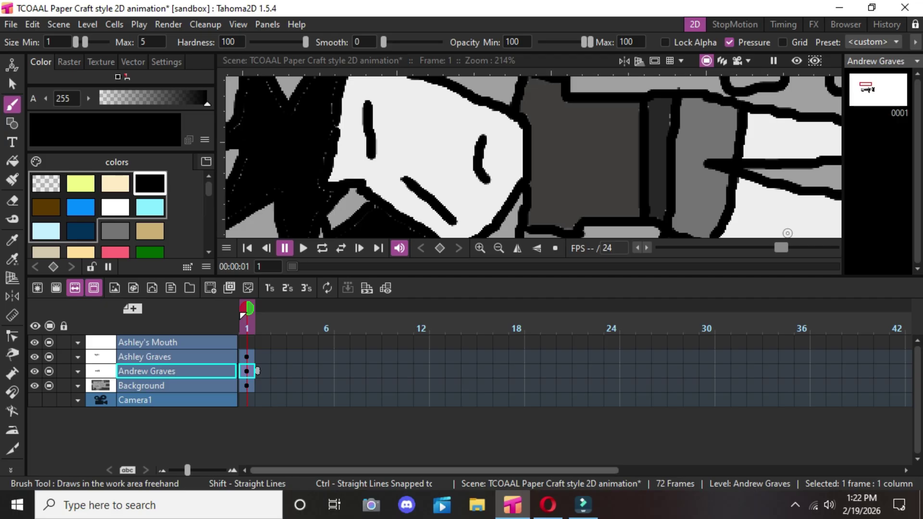
pyautogui.hotkey('alt', 'n')
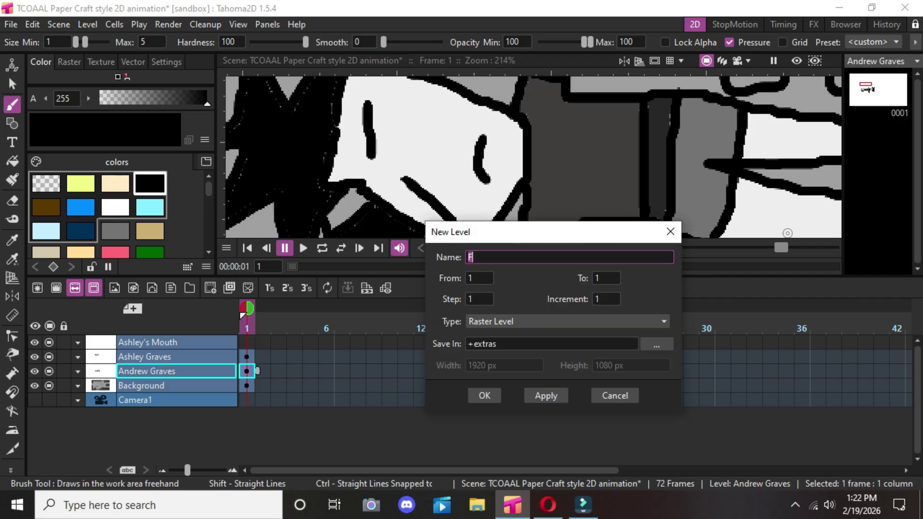
pyautogui.write('Ad')
pyautogui.press('BackSpace')
pyautogui.press('BackSpace')
pyautogui.write("Andrew's Mouth")
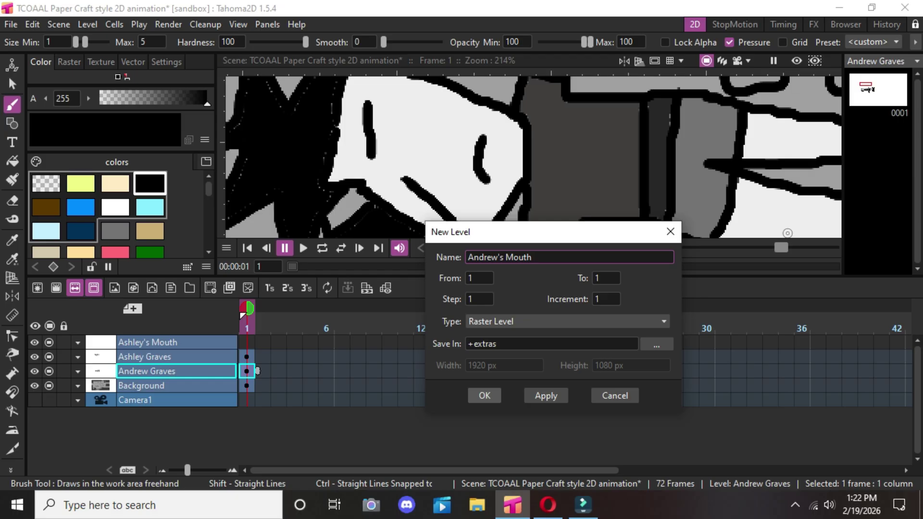
pyautogui.press('Return')
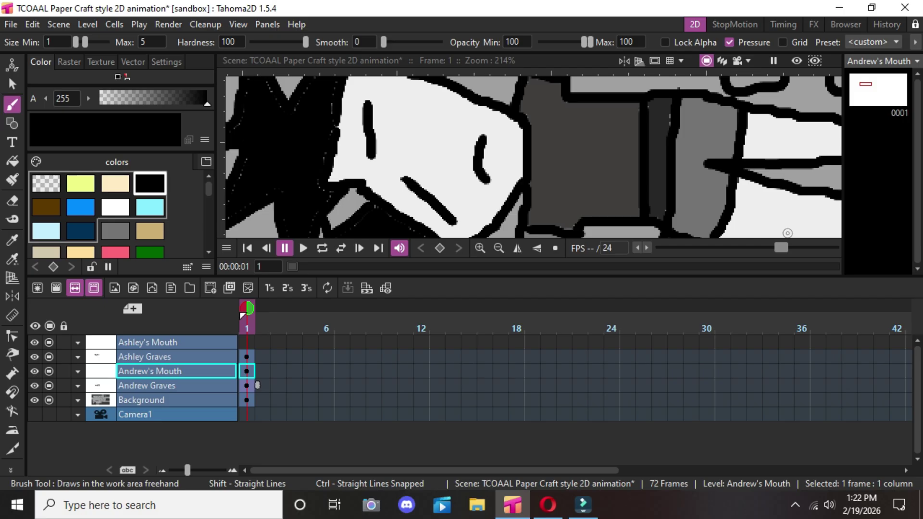
# Move the playback end marker to frame 96 and paste the copied Andrew Graves cell at frame 97 of Andrew's Mouth.
pyautogui.moveTo(435, 470); pyautogui.dragTo(717, 471)
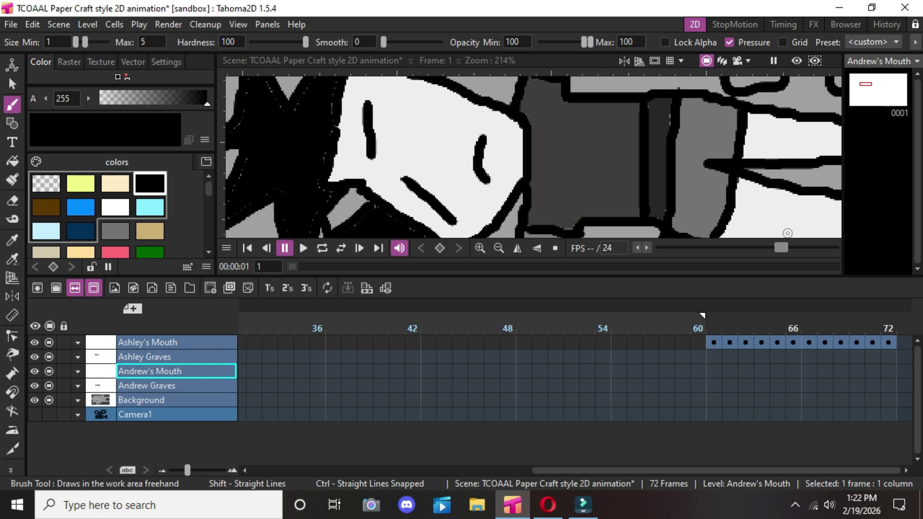
pyautogui.moveTo(702, 316)
pyautogui.mouseDown()
pyautogui.moveTo(912, 316)
pyautogui.moveTo(794, 316)
pyautogui.mouseUp()
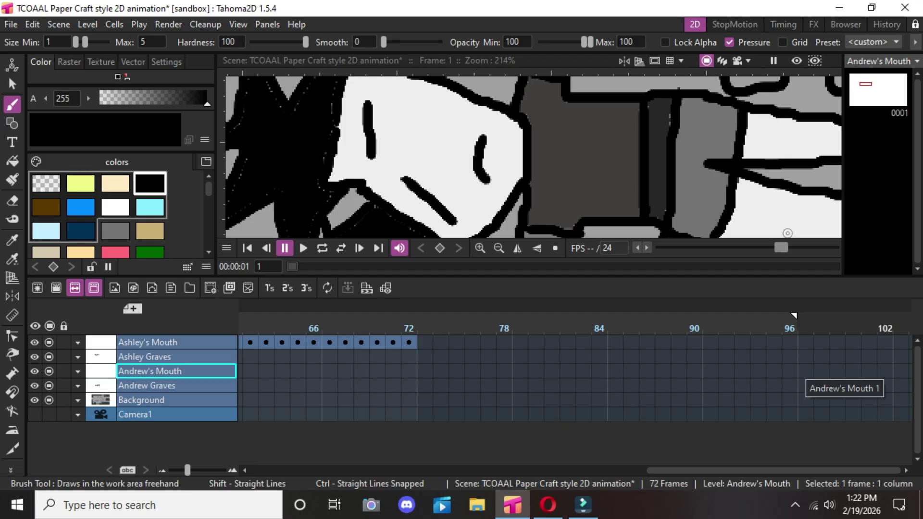
pyautogui.click(806, 371)
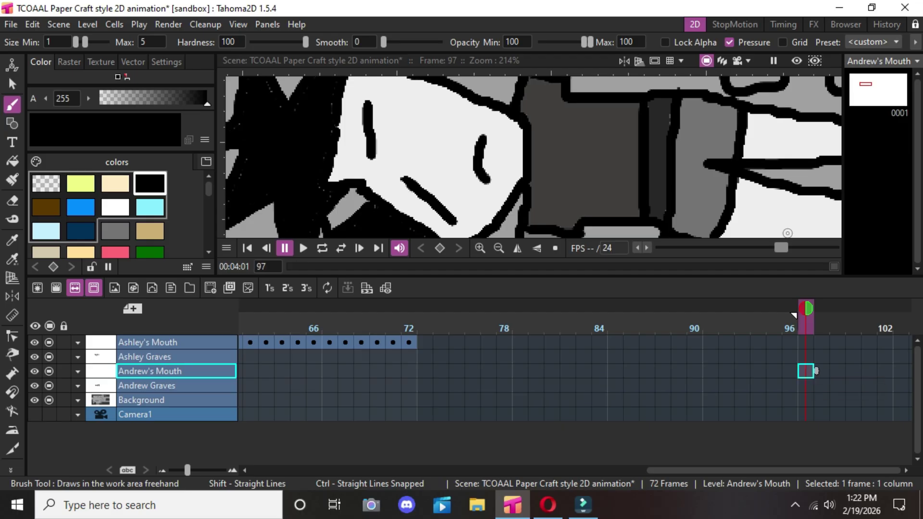
pyautogui.rightClick(806, 370)
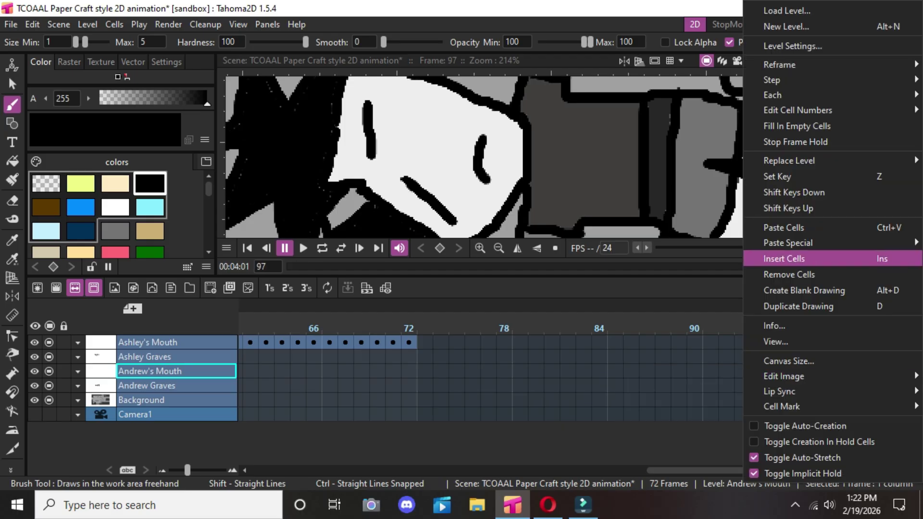
pyautogui.click(805, 227)
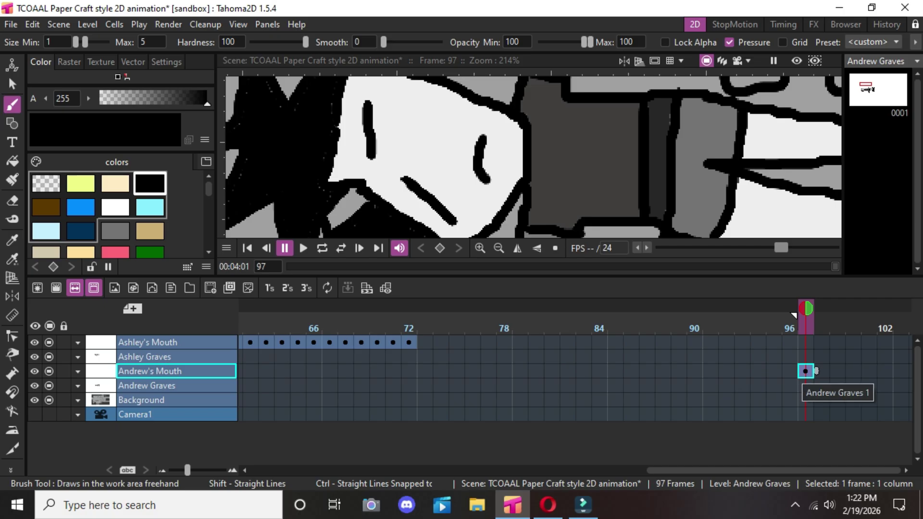
# Paste the copied Andrew Graves cell at frame 96 of Andrew's Mouth as well.
pyautogui.click(791, 312)
pyautogui.rightClick(799, 371)
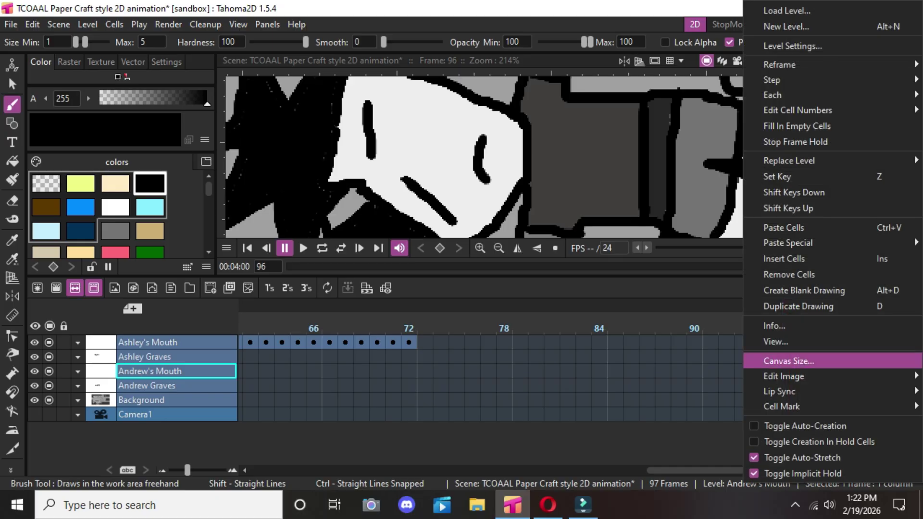
pyautogui.click(786, 232)
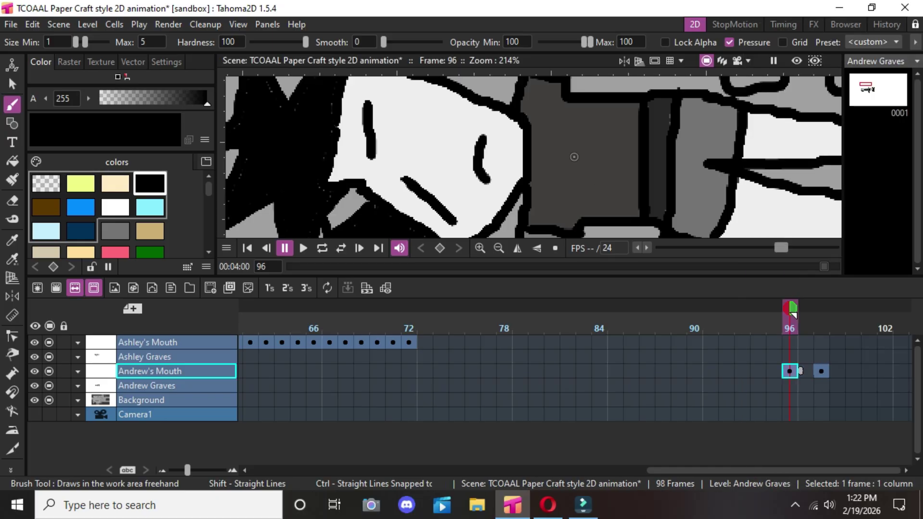
# Examine both characters in the whole scene and compare frames 96 and 97 of Andrew's Mouth.
pyautogui.scroll(-14, 572, 168)
pyautogui.scroll(-4, 587, 122)
pyautogui.scroll(5, 596, 185)
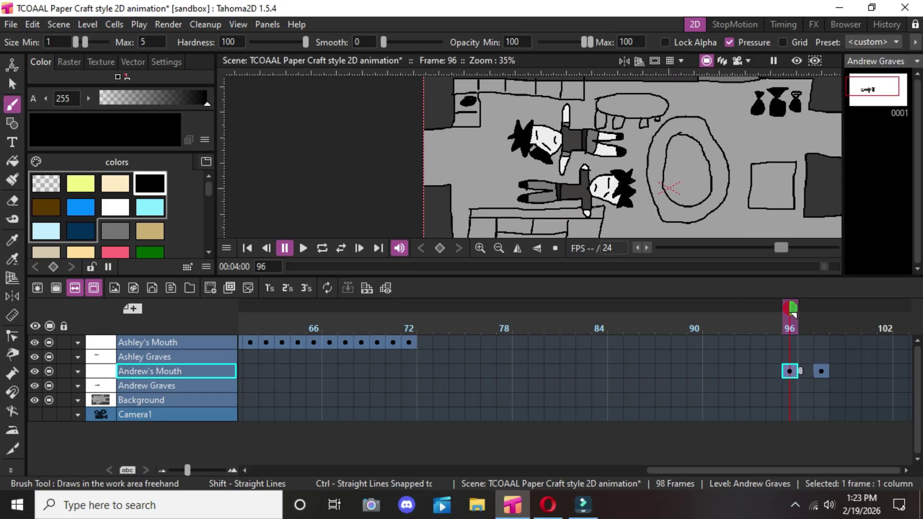
pyautogui.press('Right')
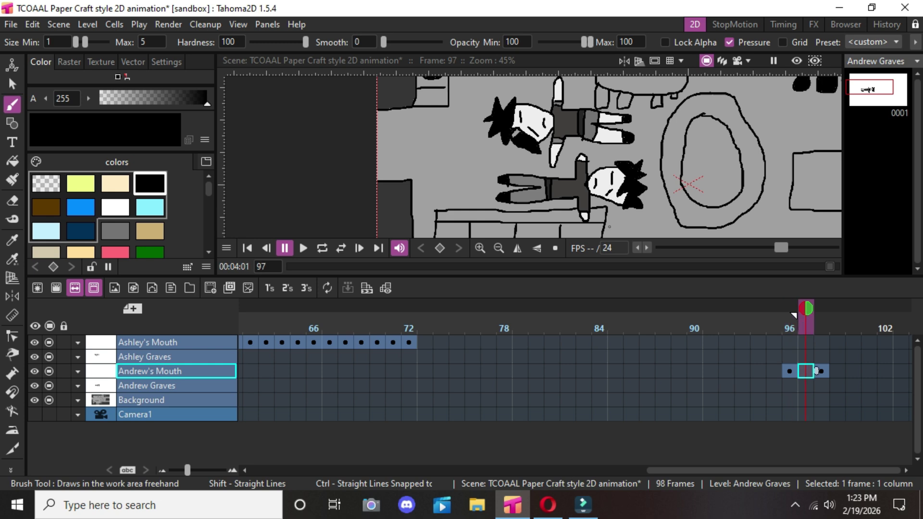
pyautogui.press('Left')
pyautogui.press('Right')
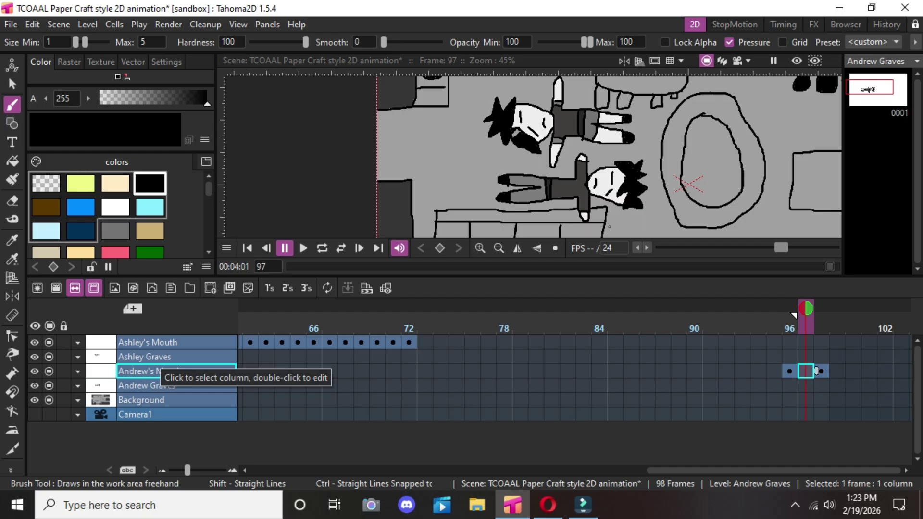
pyautogui.press('Up')
pyautogui.press('Down')
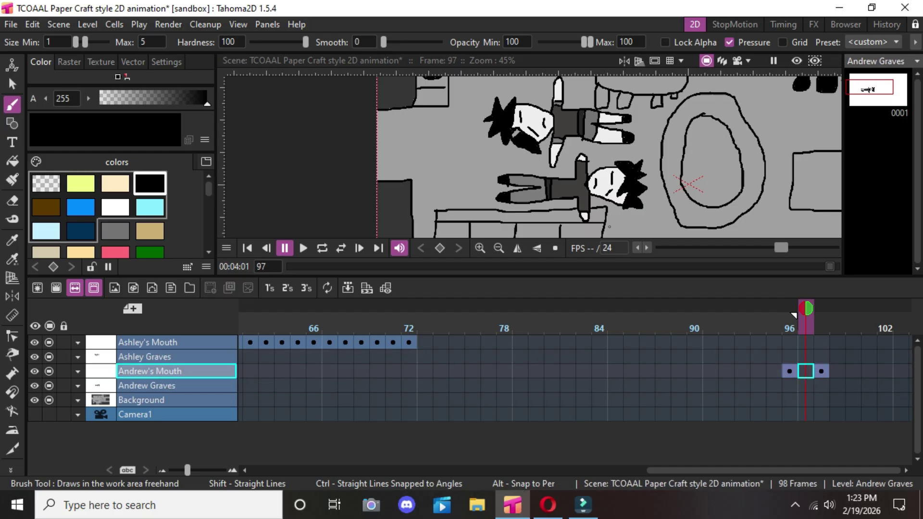
# Draw a curved black stroke beside Andrew's mouth line at frame 97 to form an open mouth.
pyautogui.scroll(5, 609, 226)
pyautogui.scroll(-3, 583, 200)
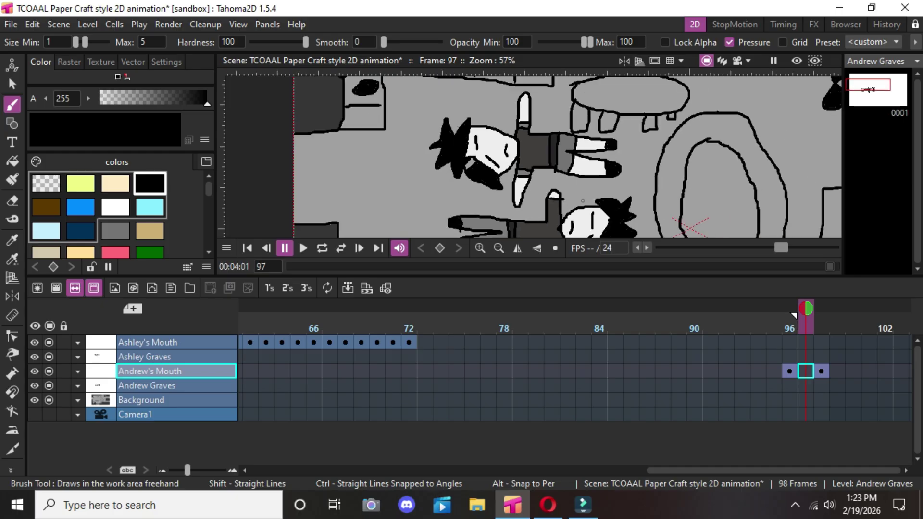
pyautogui.scroll(-3, 582, 201)
pyautogui.scroll(5, 582, 197)
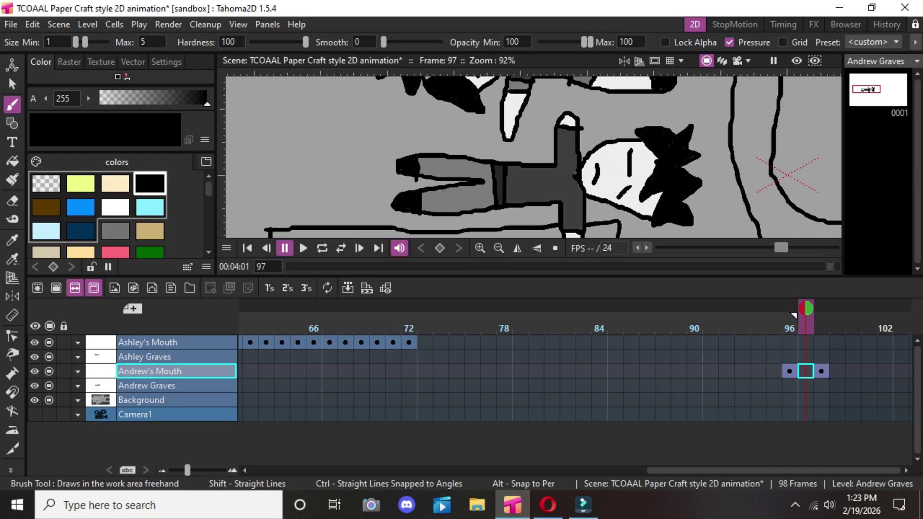
pyautogui.moveTo(596, 166); pyautogui.dragTo(590, 177)
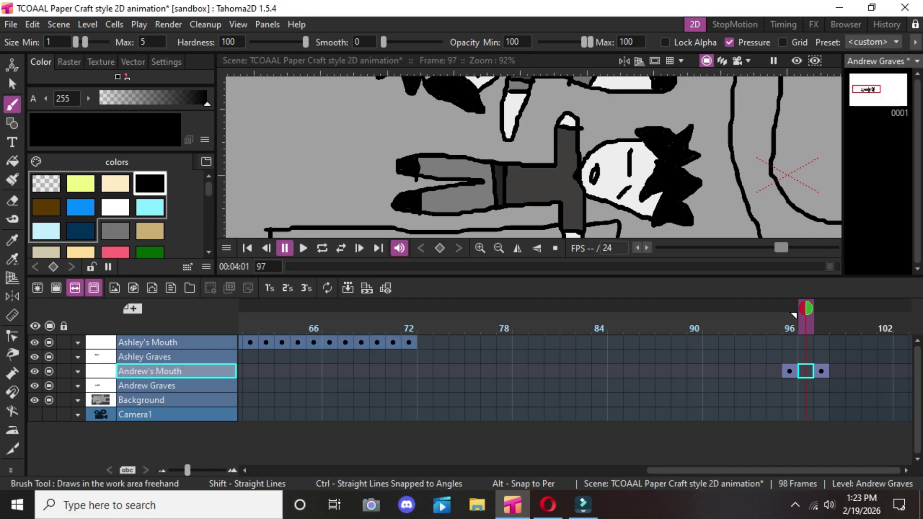
# Compare the drawings at frames 96, 97 and 98 of Andrew's Mouth.
pyautogui.click(816, 370)
pyautogui.click(789, 371)
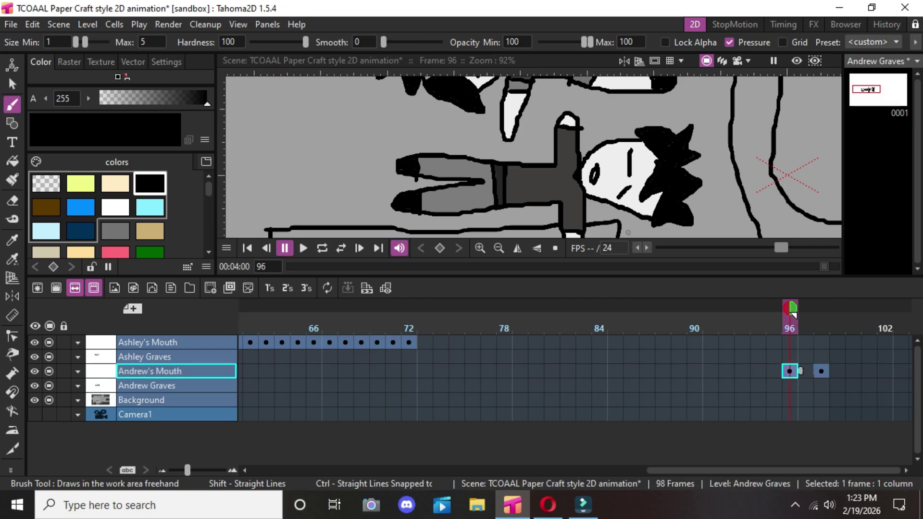
pyautogui.click(805, 370)
pyautogui.click(821, 371)
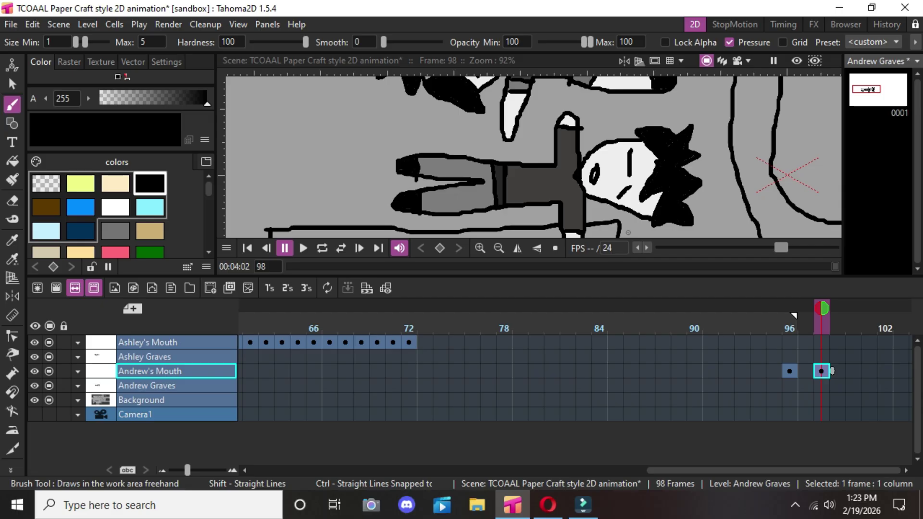
pyautogui.moveTo(832, 371); pyautogui.dragTo(816, 371)
pyautogui.click(790, 370)
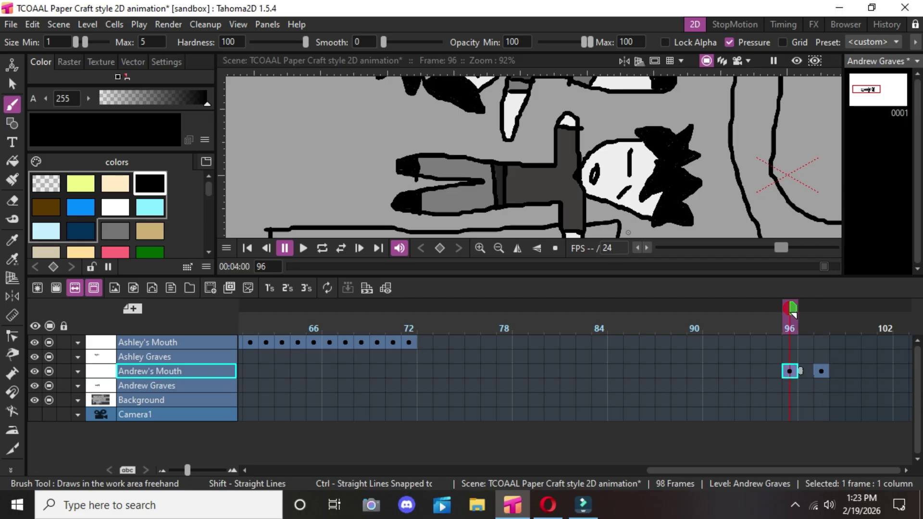
# Copy the Andrew Graves cell at frame 1 and paste it at frame 96 of Andrew's Mouth.
pyautogui.click(176, 385)
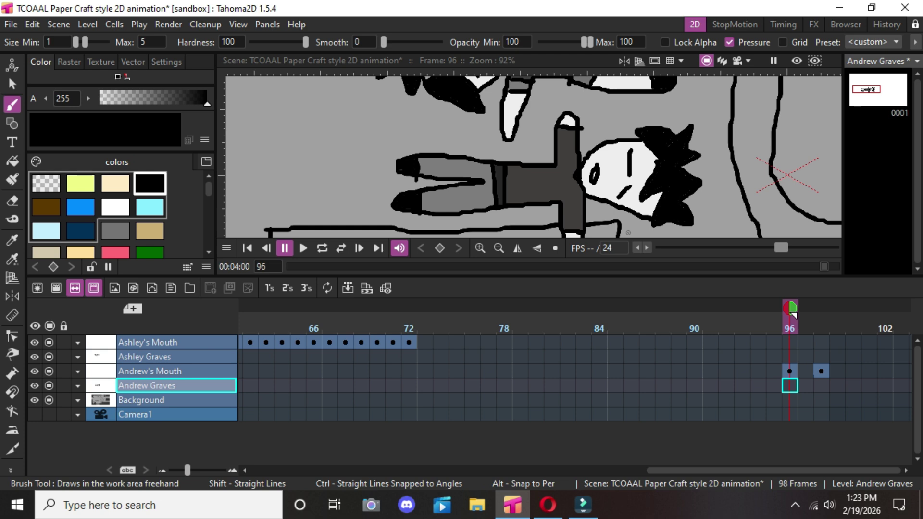
pyautogui.moveTo(775, 471); pyautogui.dragTo(382, 471)
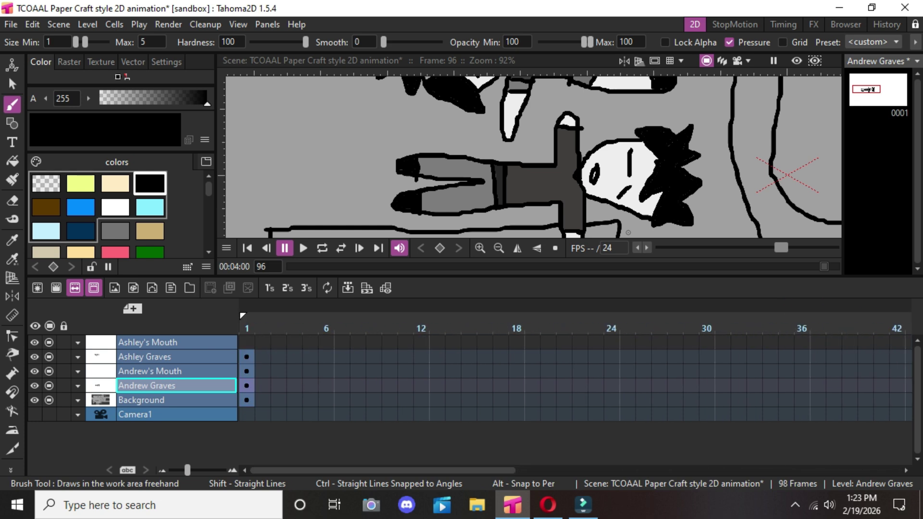
pyautogui.rightClick(247, 386)
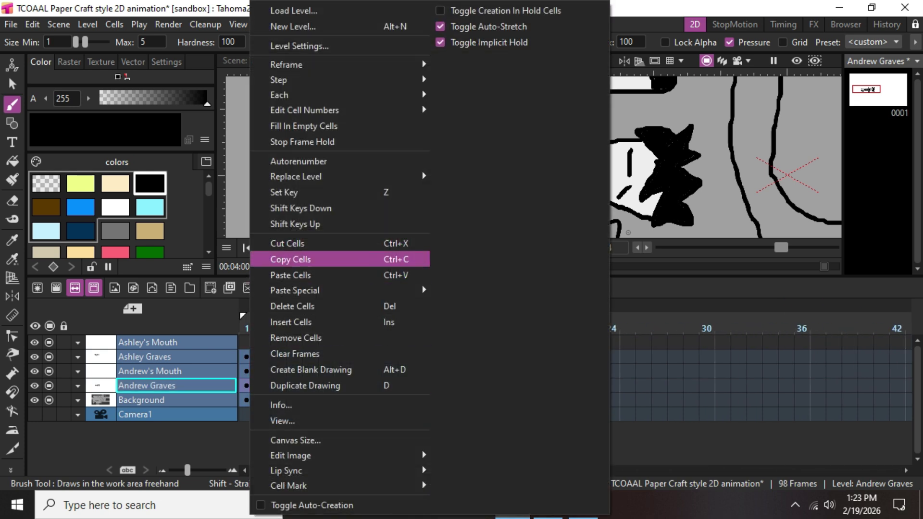
pyautogui.click(289, 259)
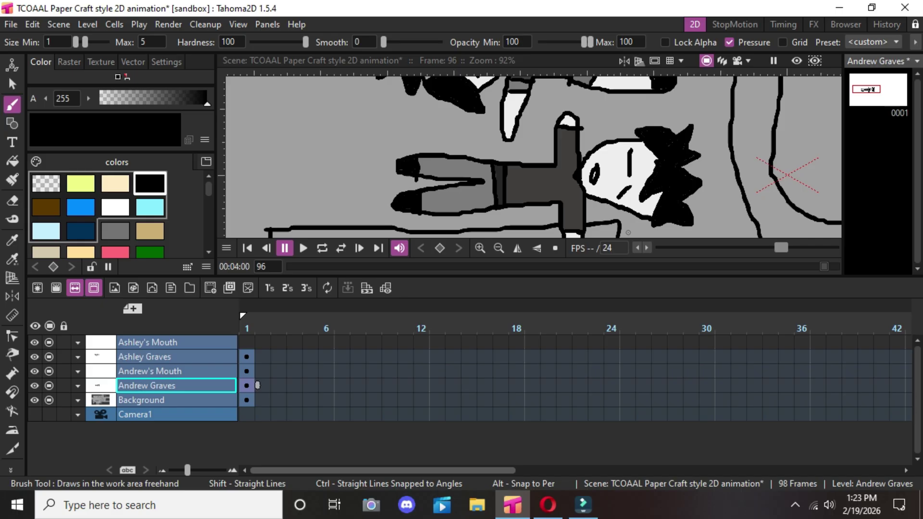
pyautogui.moveTo(382, 471); pyautogui.dragTo(767, 471)
pyautogui.click(857, 371)
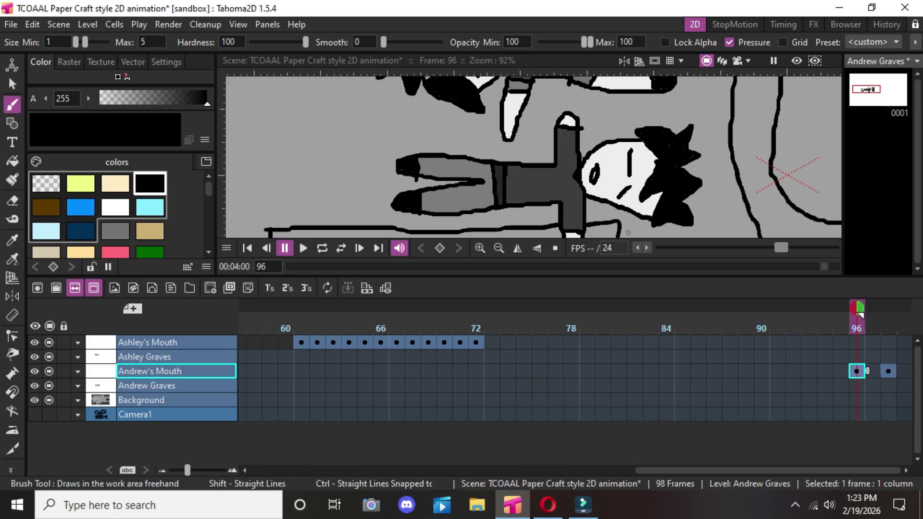
pyautogui.rightClick(857, 371)
pyautogui.click(603, 275)
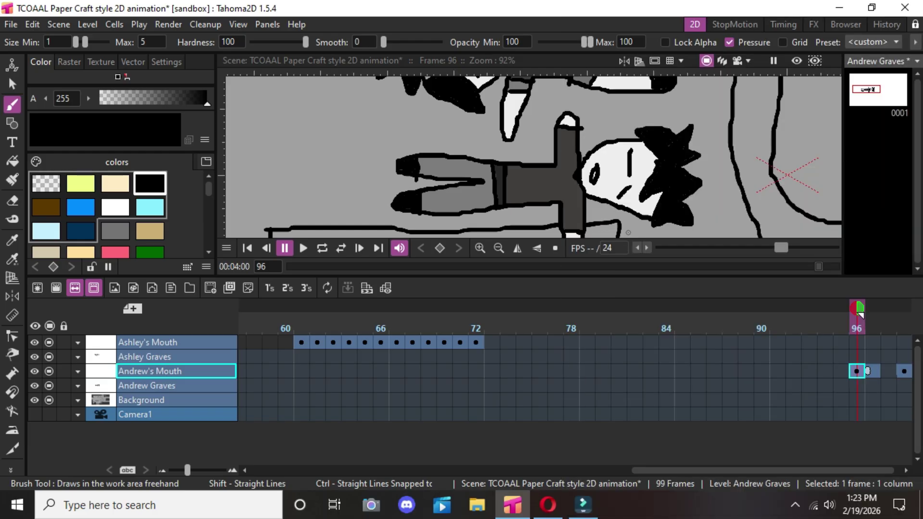
# Undo the latest paste at frame 96 of Andrew's Mouth and the open-mouth stroke.
pyautogui.press('Right')
pyautogui.press('Right')
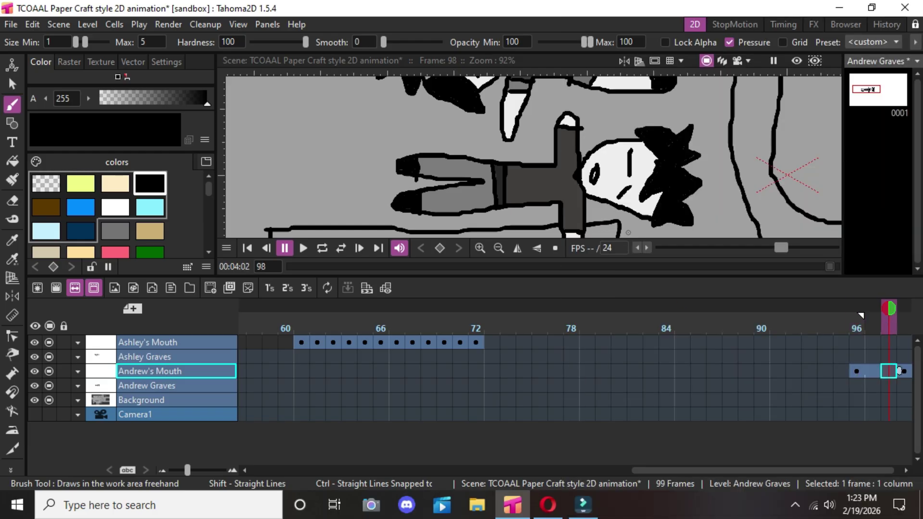
pyautogui.press('Right')
pyautogui.hotkey('alt', 'e')
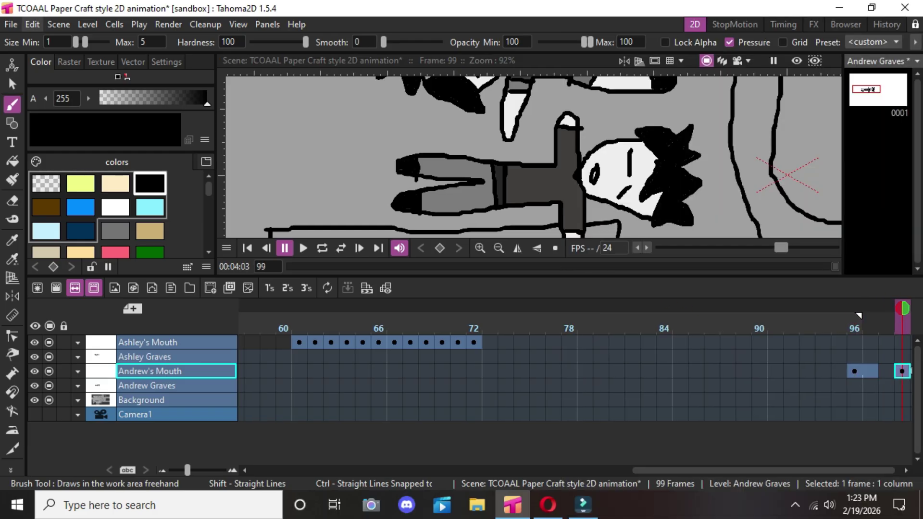
pyautogui.press('Escape')
pyautogui.hotkey('alt', 'e')
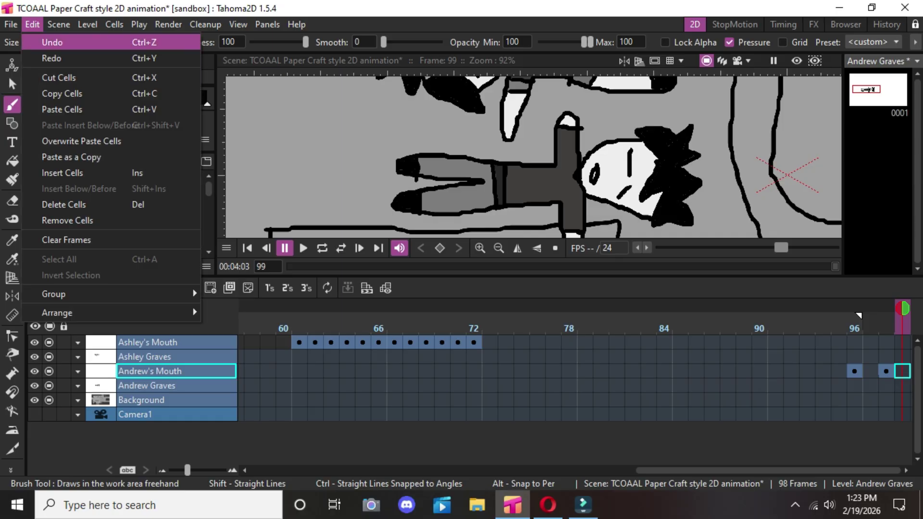
pyautogui.press('Return')
# Undo the earlier pastes on Andrew's Mouth back to the single cell at frame 97.
pyautogui.click(859, 316)
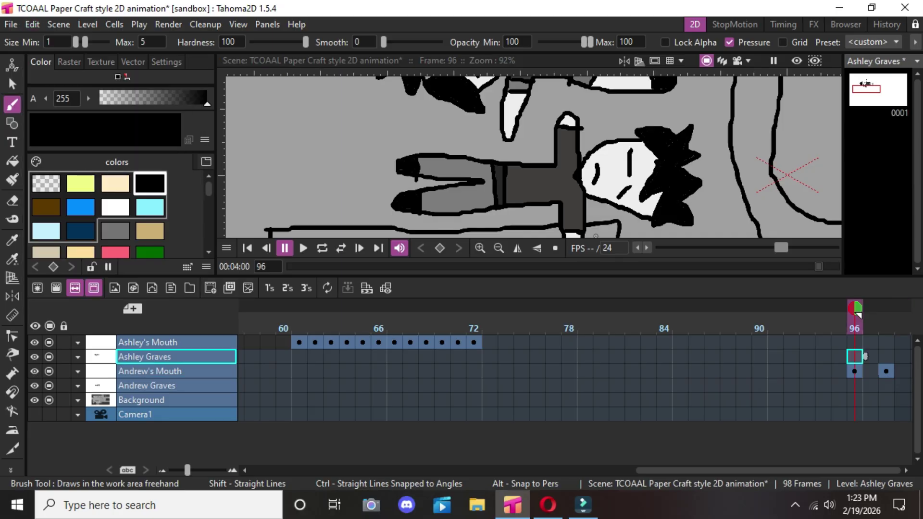
pyautogui.press('Right')
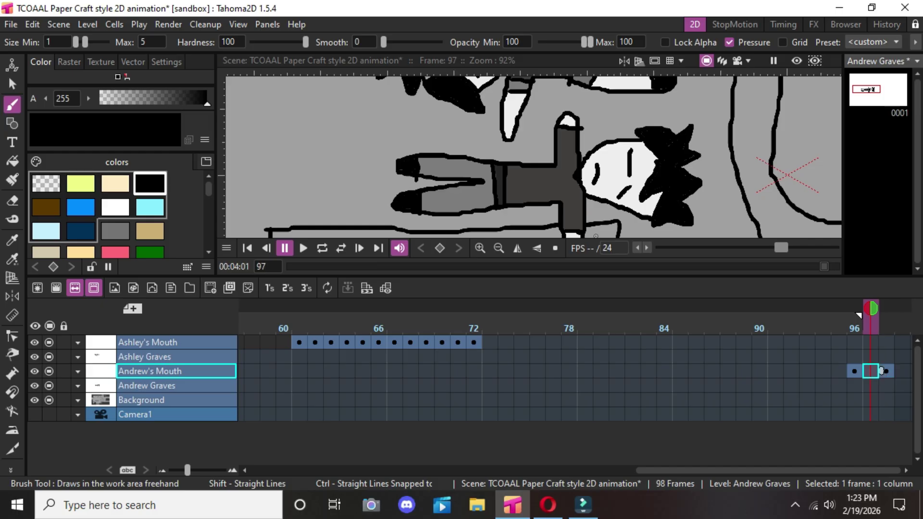
pyautogui.hotkey('alt', 'e')
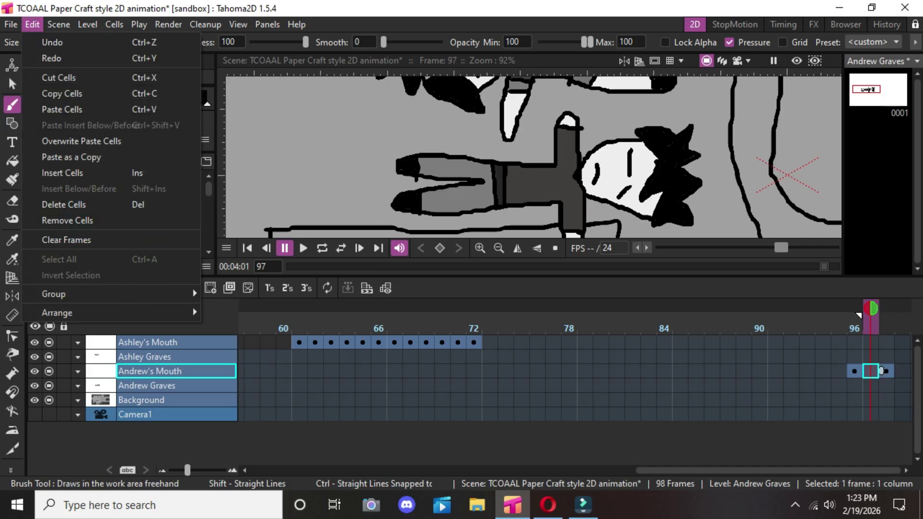
pyautogui.press('Down')
pyautogui.press('Return')
pyautogui.press('Return')
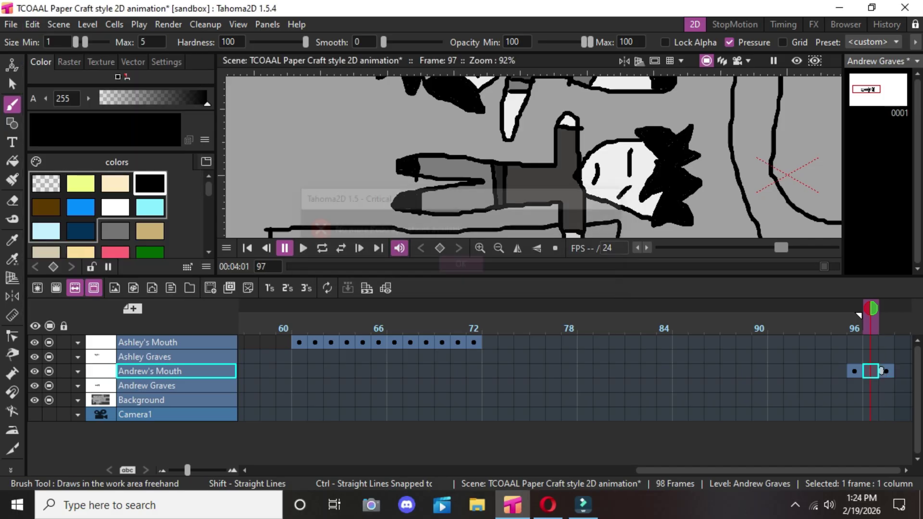
pyautogui.hotkey('alt', 'e')
pyautogui.press('Return')
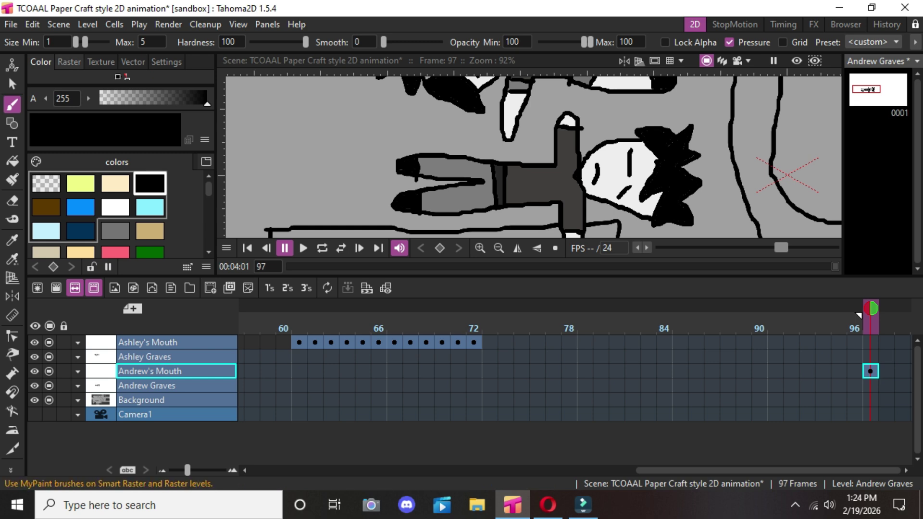
# Undo the paste at frame 97 of Andrew's Mouth and redo it.
pyautogui.hotkey('alt', 'e')
pyautogui.press('Down')
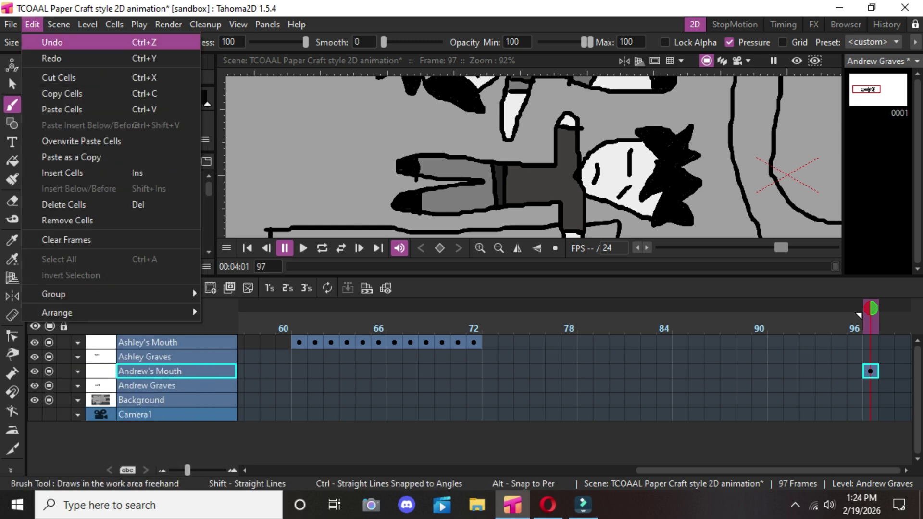
pyautogui.press('Return')
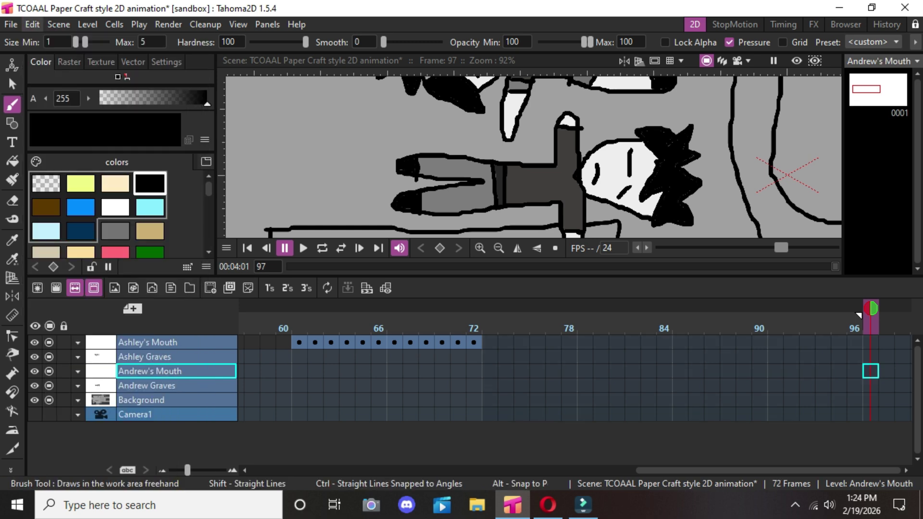
pyautogui.hotkey('alt', 'e')
pyautogui.press('Down')
pyautogui.press('Down')
pyautogui.press('Return')
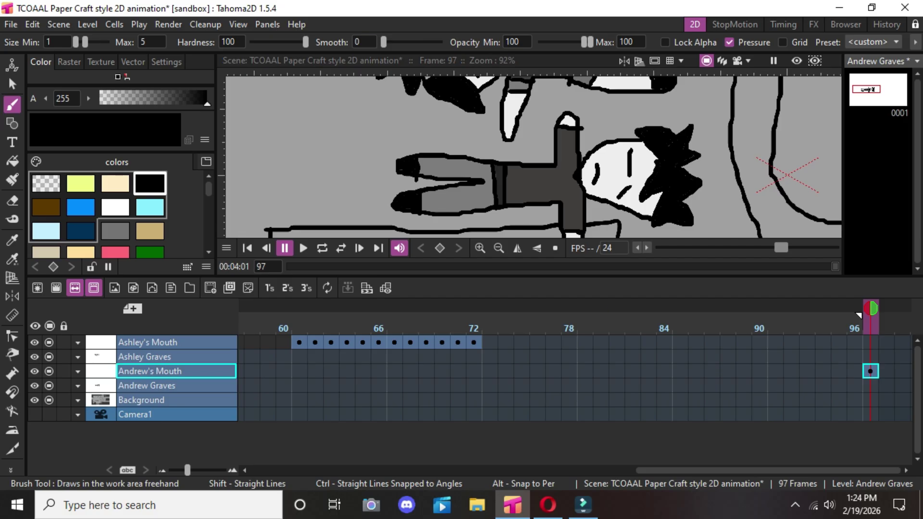
# Brush a black curve onto the frame 97 cell of Andrew's Mouth, closing his mouth line into a narrow oval.
pyautogui.click(871, 371)
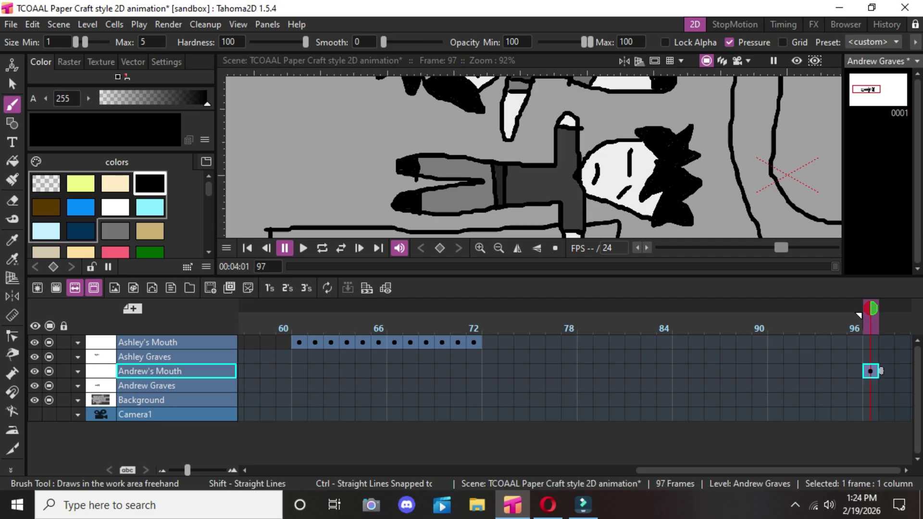
pyautogui.click(870, 357)
pyautogui.click(870, 371)
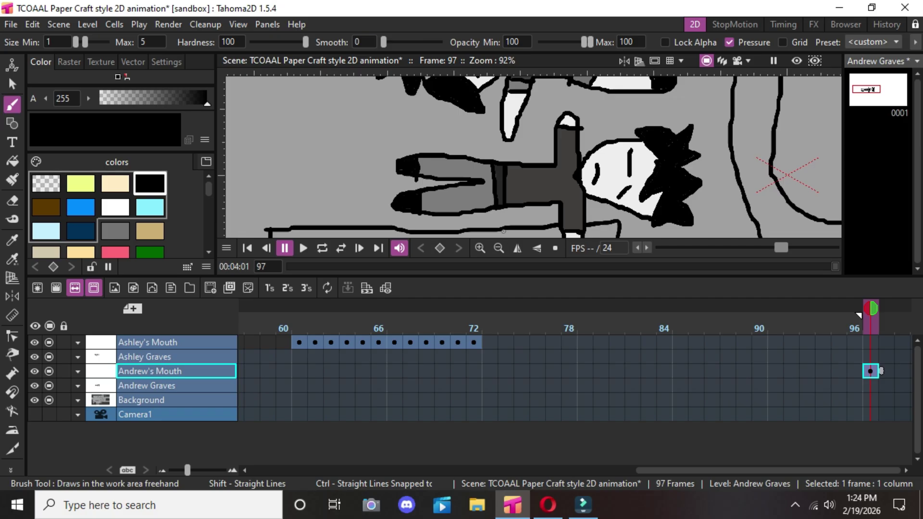
pyautogui.scroll(4, 556, 187)
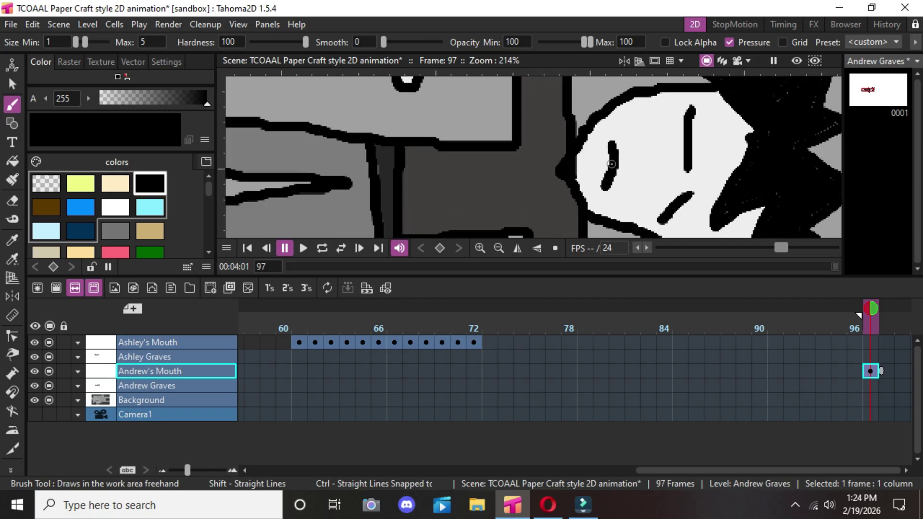
pyautogui.moveTo(609, 149)
pyautogui.mouseDown()
pyautogui.moveTo(598, 157)
pyautogui.moveTo(604, 184)
pyautogui.mouseUp()
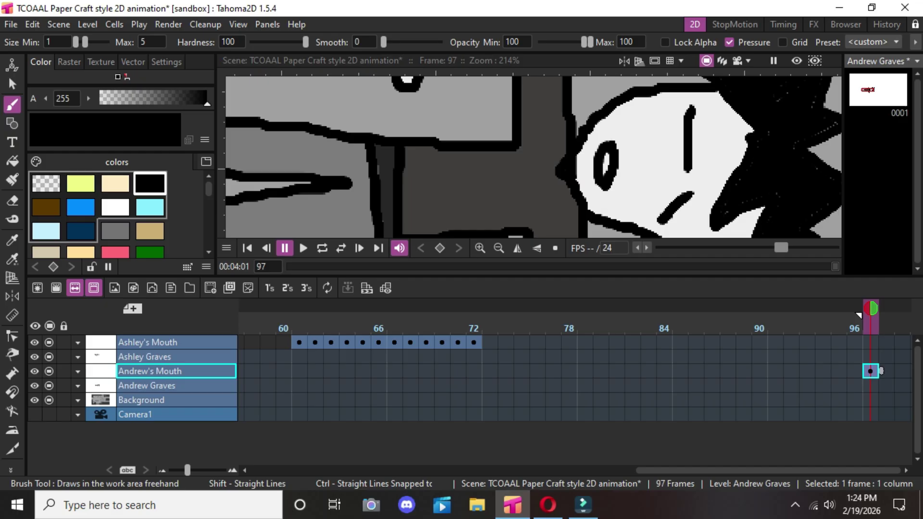
pyautogui.click(886, 371)
pyautogui.rightClick(886, 371)
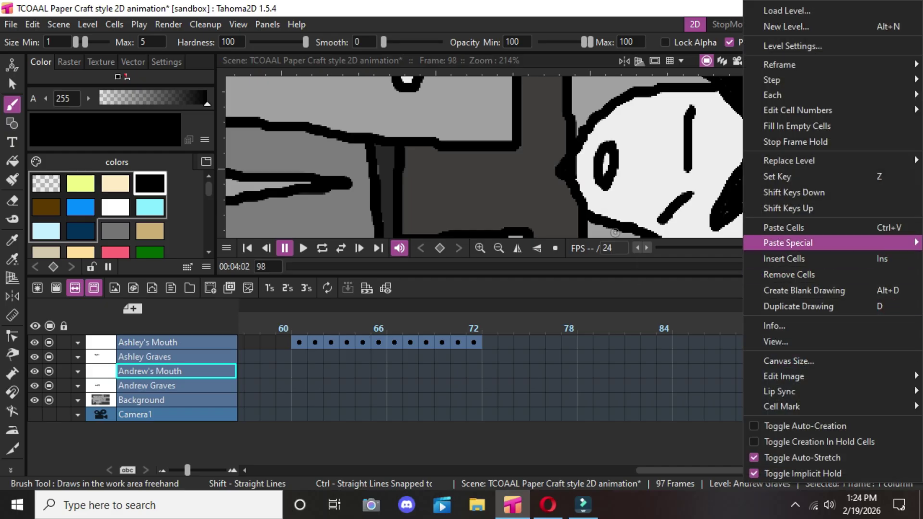
pyautogui.moveTo(612, 217); pyautogui.dragTo(591, 167)
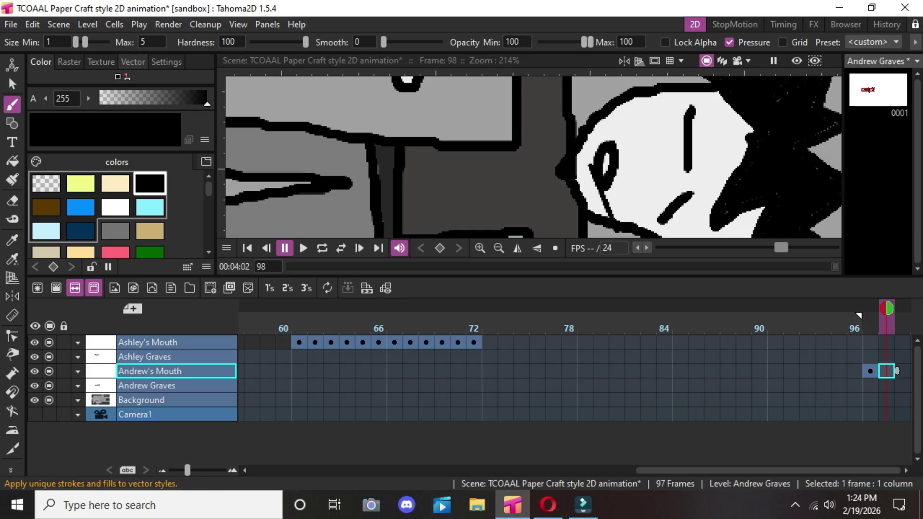
pyautogui.click(59, 24)
pyautogui.click(63, 41)
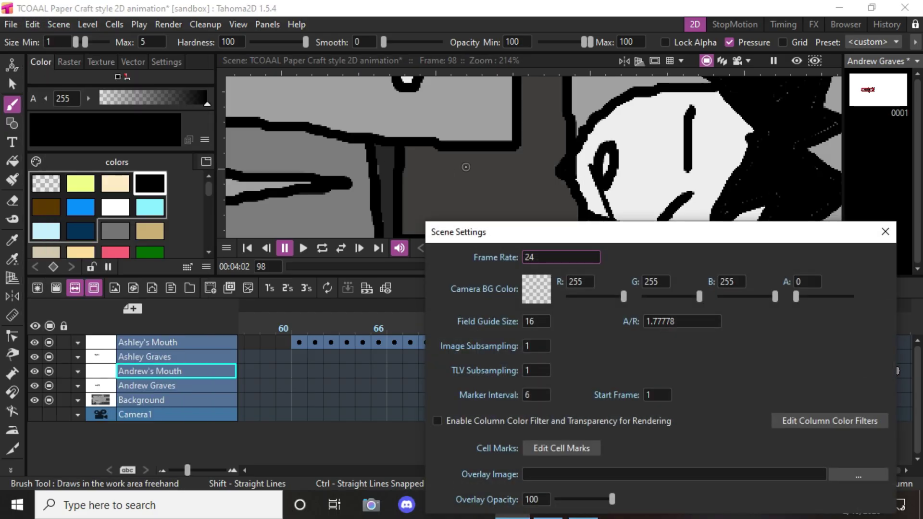
pyautogui.click(885, 231)
pyautogui.click(32, 25)
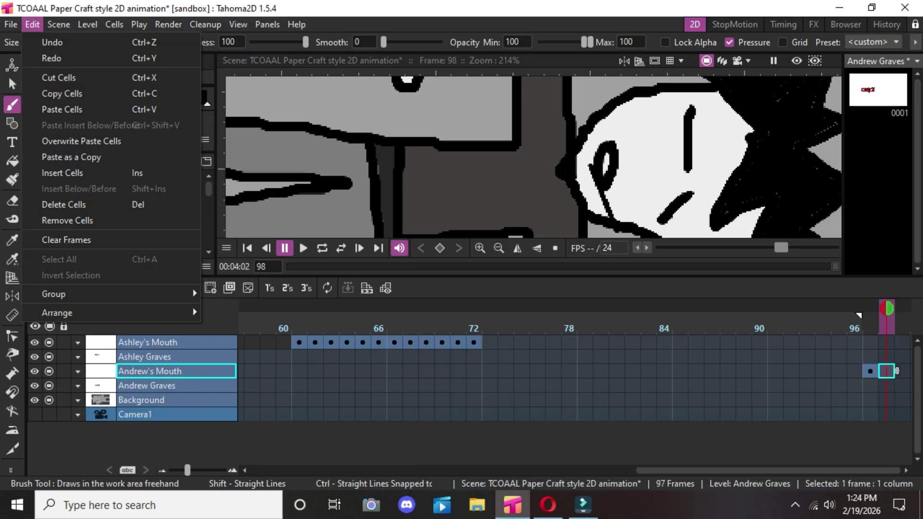
pyautogui.click(55, 42)
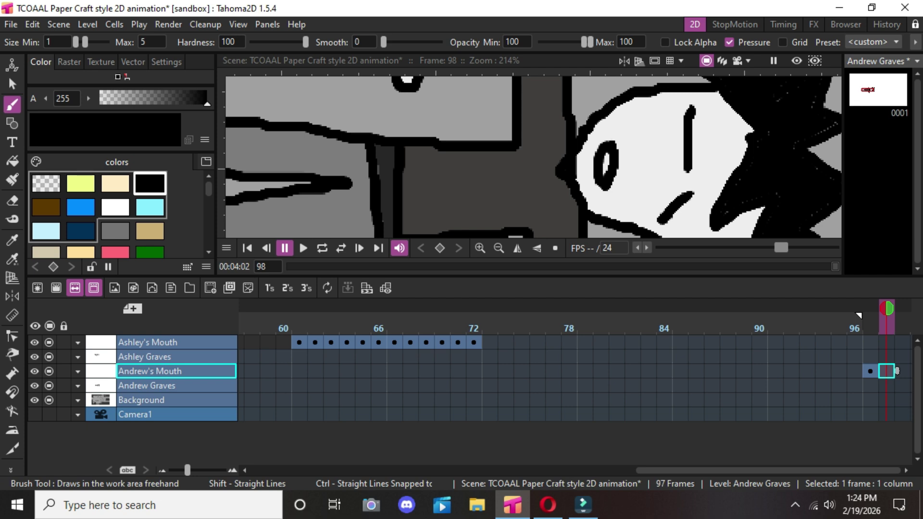
# Copy the frame 1 cell of the Andrew Graves column.
pyautogui.moveTo(768, 470); pyautogui.dragTo(384, 471)
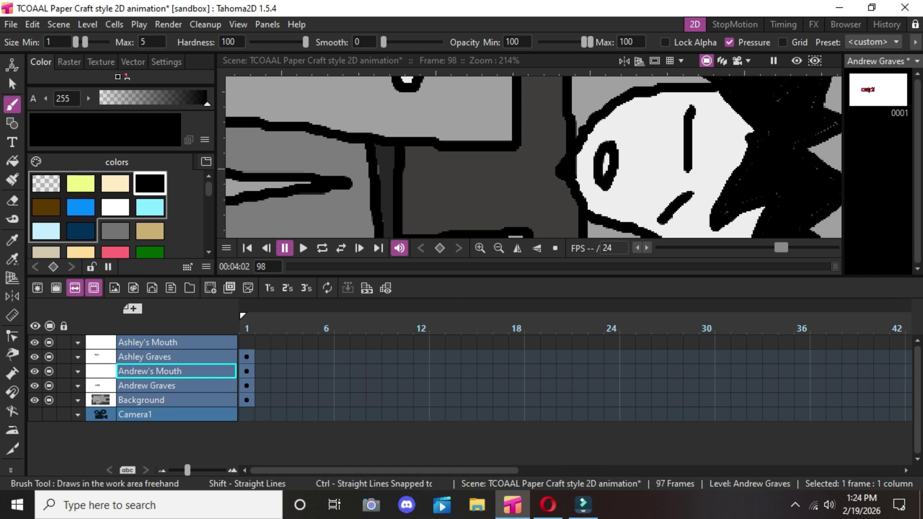
pyautogui.rightClick(257, 385)
pyautogui.press('Escape')
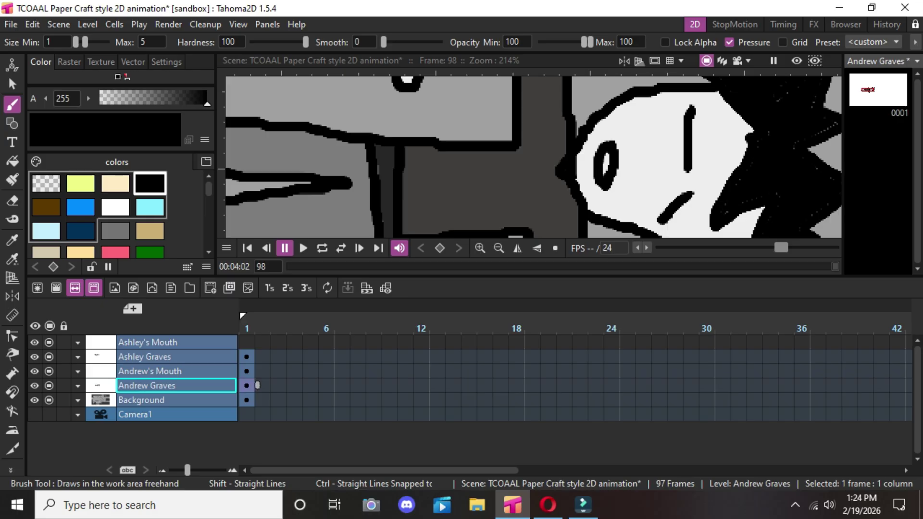
pyautogui.rightClick(257, 385)
pyautogui.press('Escape')
pyautogui.rightClick(257, 385)
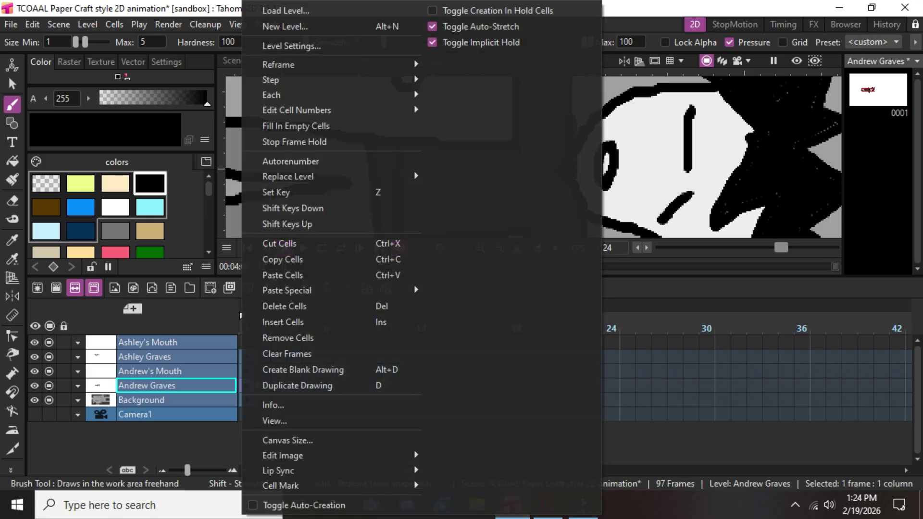
pyautogui.press('Escape')
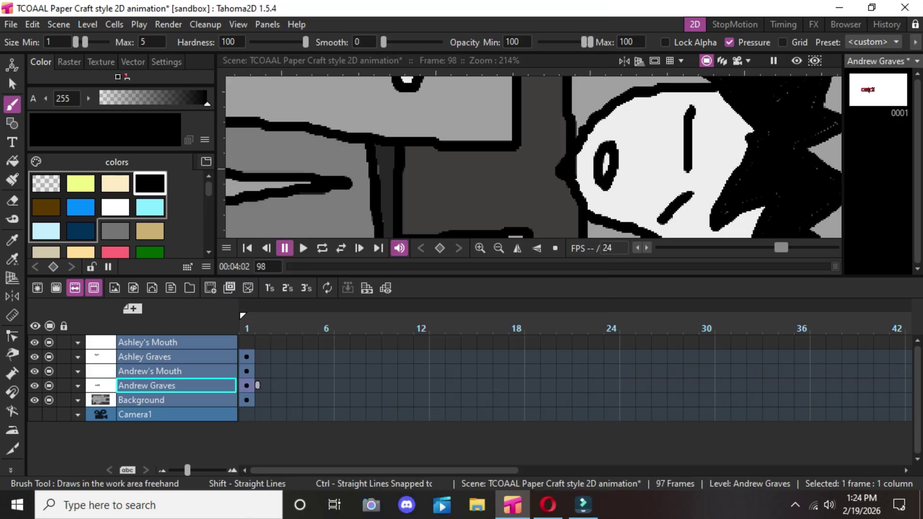
pyautogui.rightClick(248, 385)
pyautogui.click(291, 260)
# Paste the copied Andrew Graves cell at frame 98 of Andrew's Mouth and check it against frame 97.
pyautogui.moveTo(383, 471); pyautogui.dragTo(766, 471)
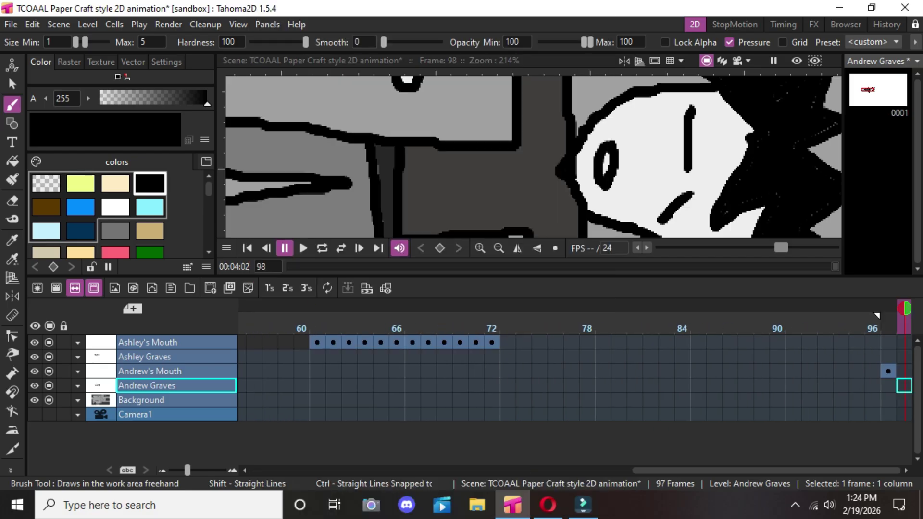
pyautogui.click(905, 371)
pyautogui.rightClick(904, 371)
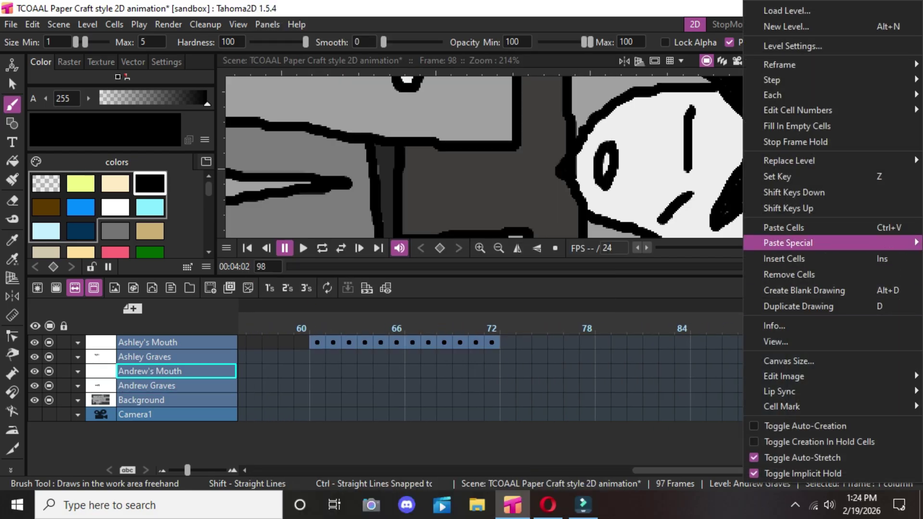
pyautogui.click(769, 227)
pyautogui.press('Left')
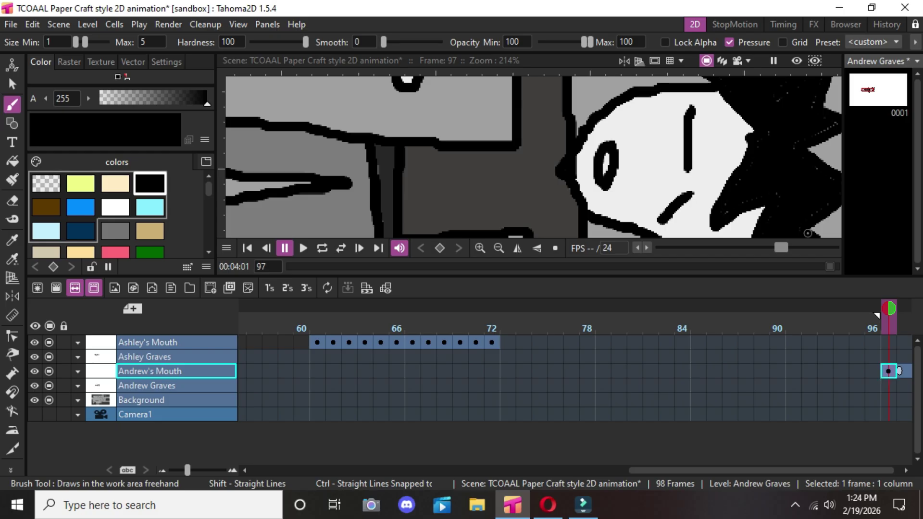
pyautogui.press('Right')
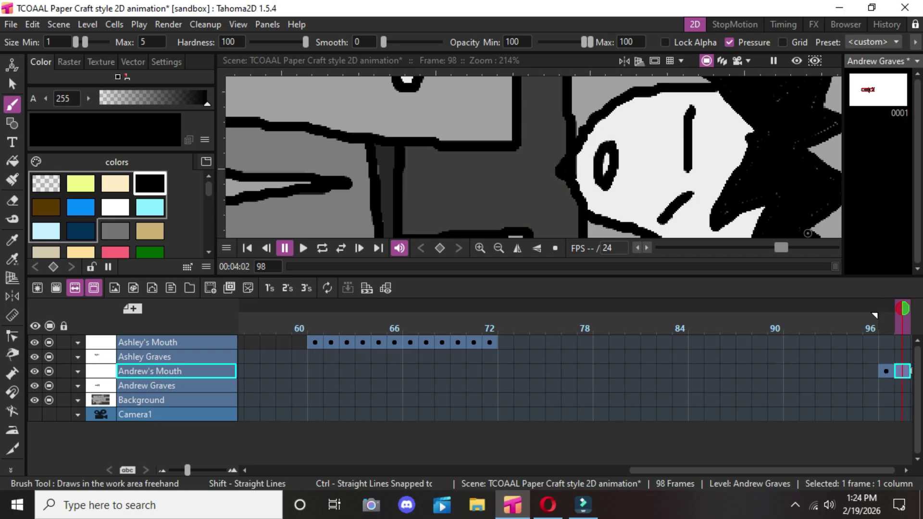
pyautogui.press('Escape')
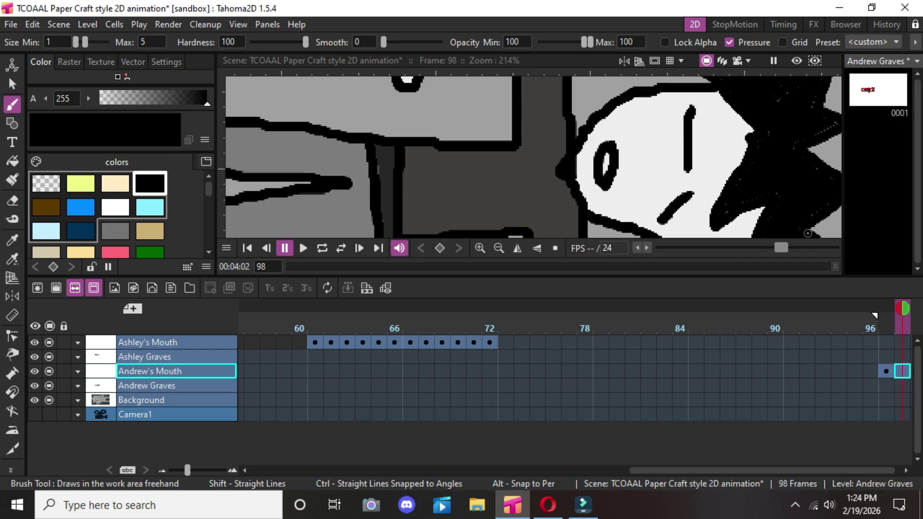
# Paint near-white over the outer curve of Andrew's oval mouth at frame 98, leaving a single curved line.
pyautogui.scroll(-5, 115, 214)
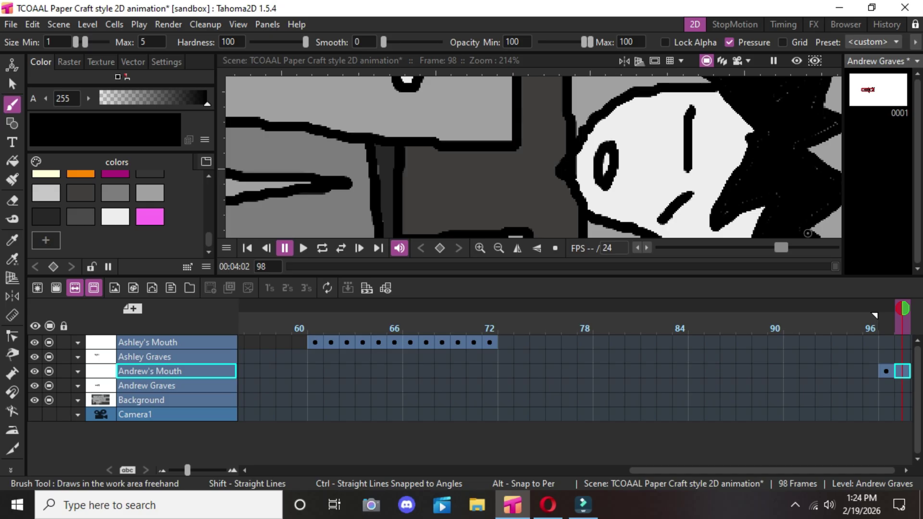
pyautogui.click(45, 193)
pyautogui.click(115, 216)
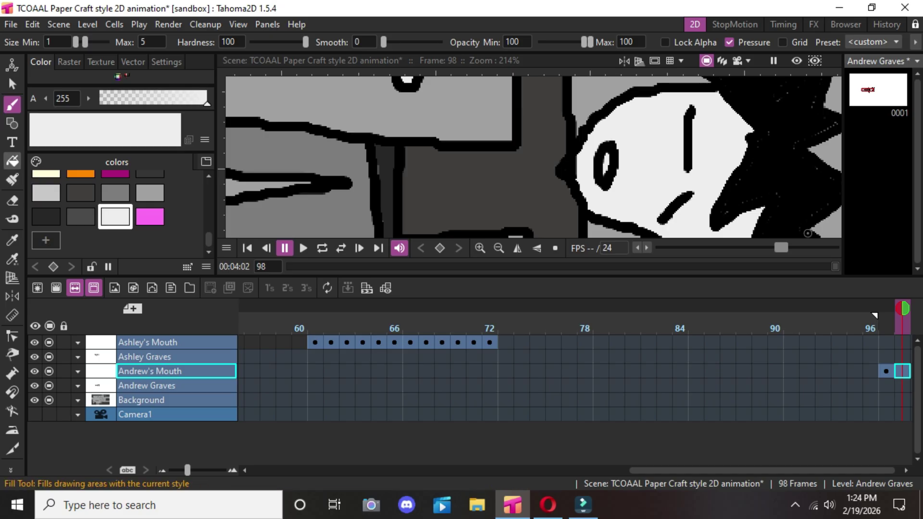
pyautogui.moveTo(616, 168)
pyautogui.mouseDown()
pyautogui.moveTo(604, 152)
pyautogui.moveTo(596, 181)
pyautogui.moveTo(603, 142)
pyautogui.moveTo(601, 170)
pyautogui.mouseUp()
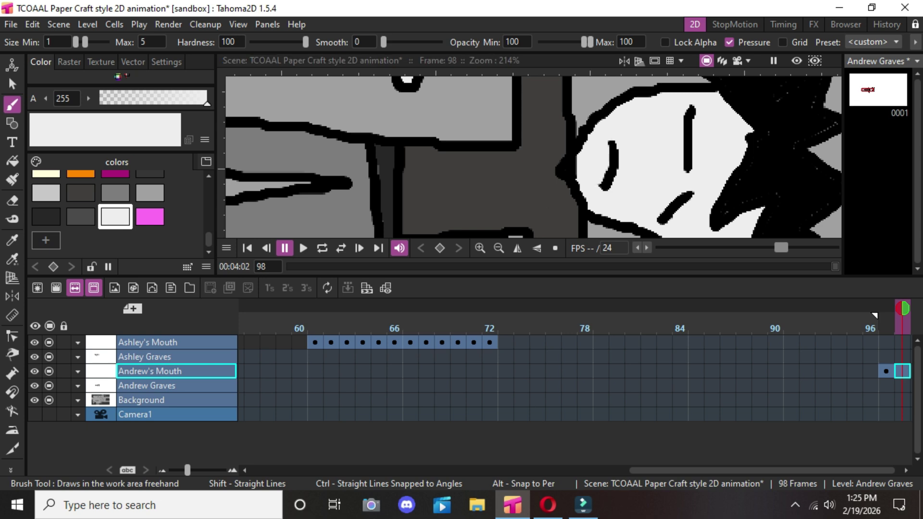
# Copy the frame 97 cell of Andrew's Mouth.
pyautogui.moveTo(762, 471); pyautogui.dragTo(768, 471)
pyautogui.click(904, 371)
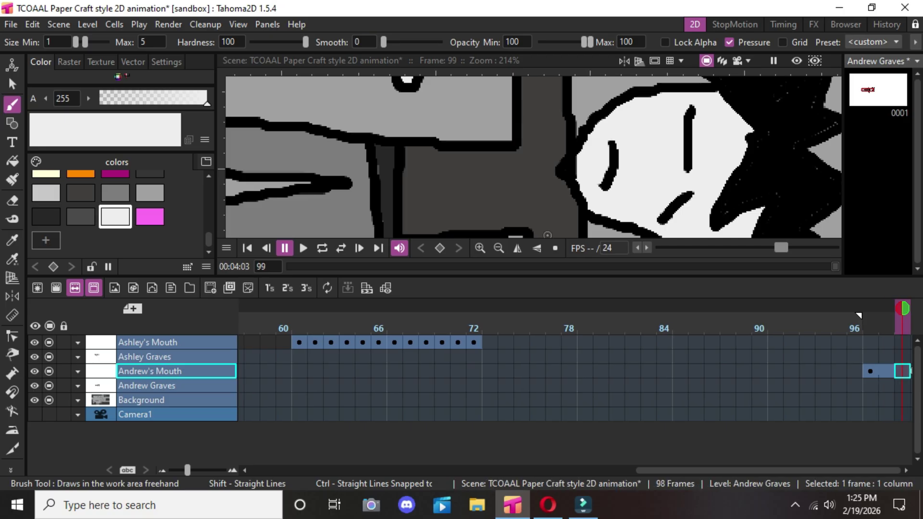
pyautogui.rightClick(903, 371)
pyautogui.click(491, 385)
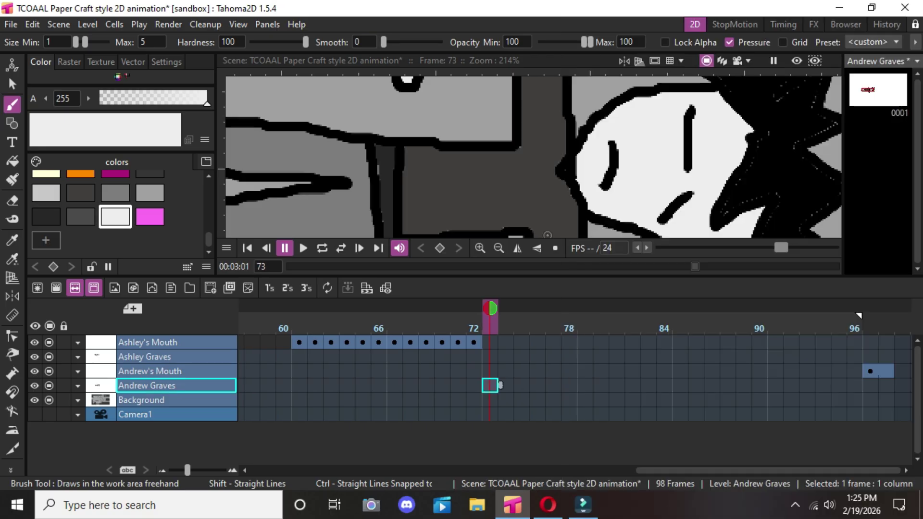
pyautogui.click(880, 371)
pyautogui.rightClick(881, 371)
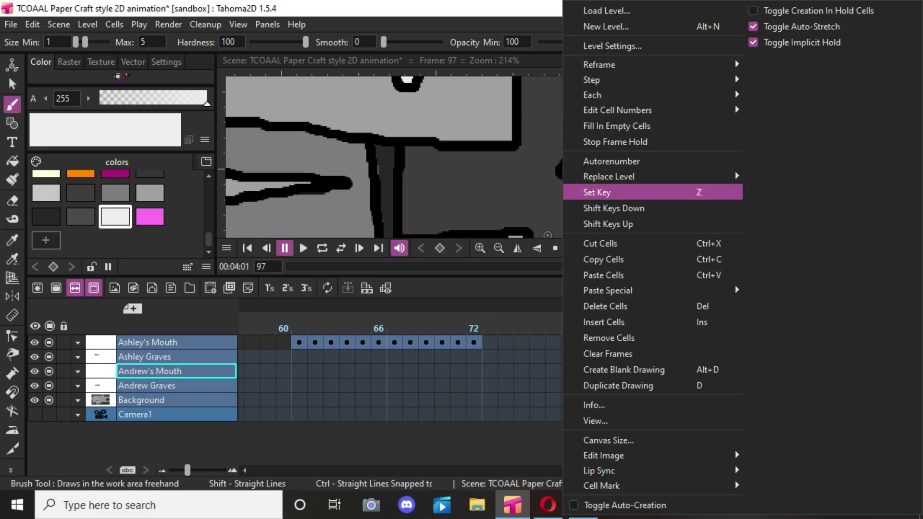
pyautogui.press('Return')
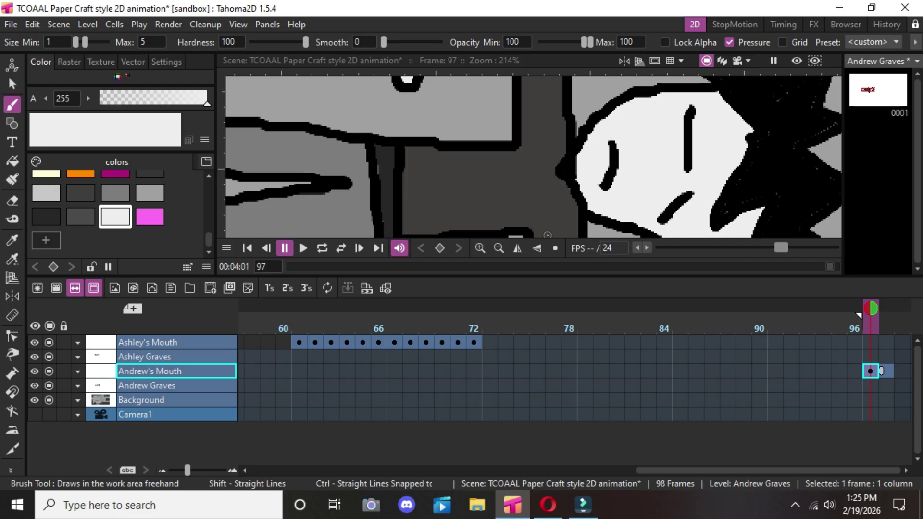
# Paste the copied mouth cell at frame 99 of Andrew's Mouth and step back to frame 97 to compare.
pyautogui.click(887, 371)
pyautogui.click(899, 371)
pyautogui.rightClick(899, 371)
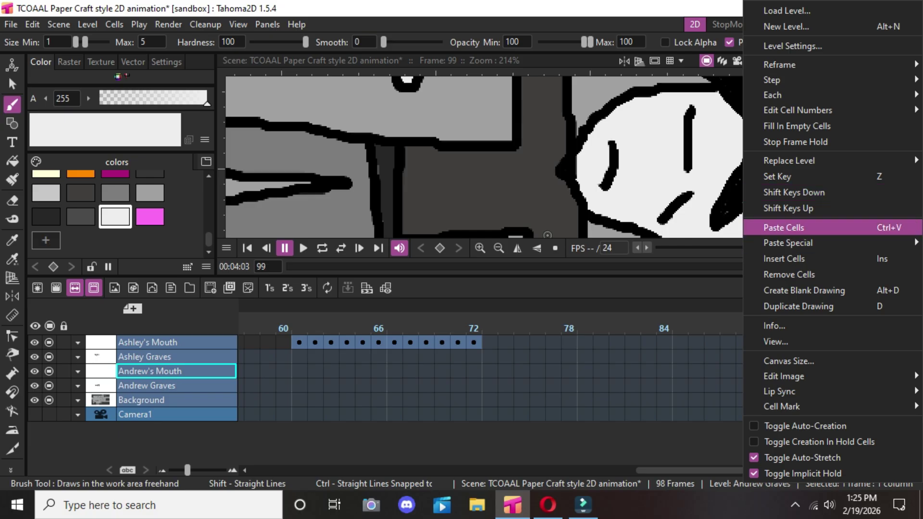
pyautogui.click(784, 228)
pyautogui.press('Left')
pyautogui.press('Left')
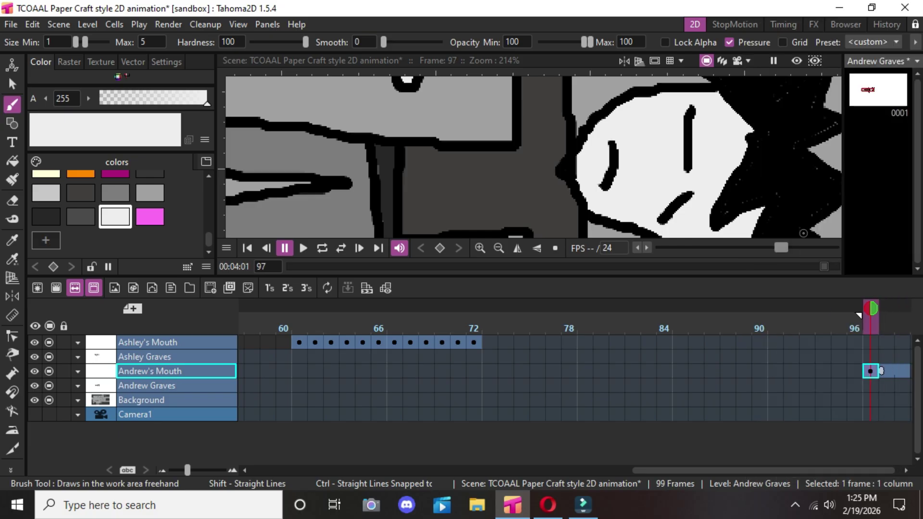
# Undo the paste at frame 99 of Andrew's Mouth and the near-white painting over his mouth.
pyautogui.click(32, 24)
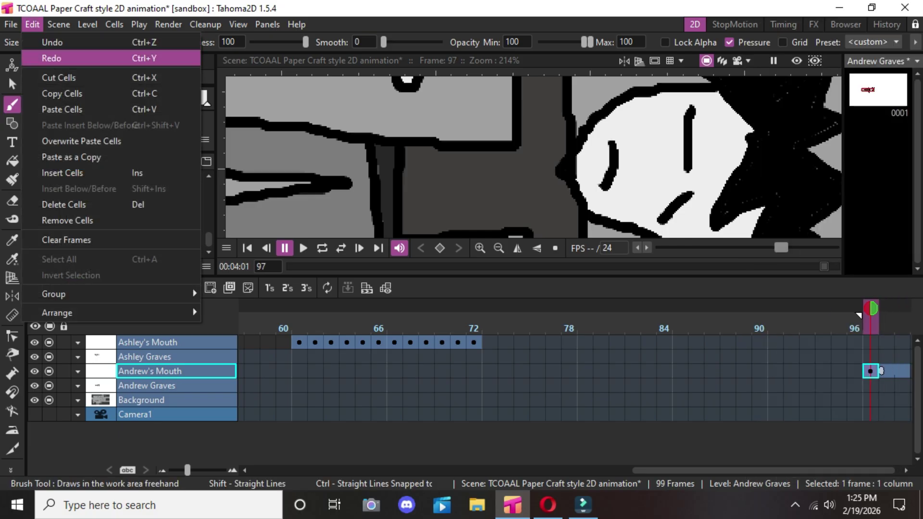
pyautogui.click(33, 41)
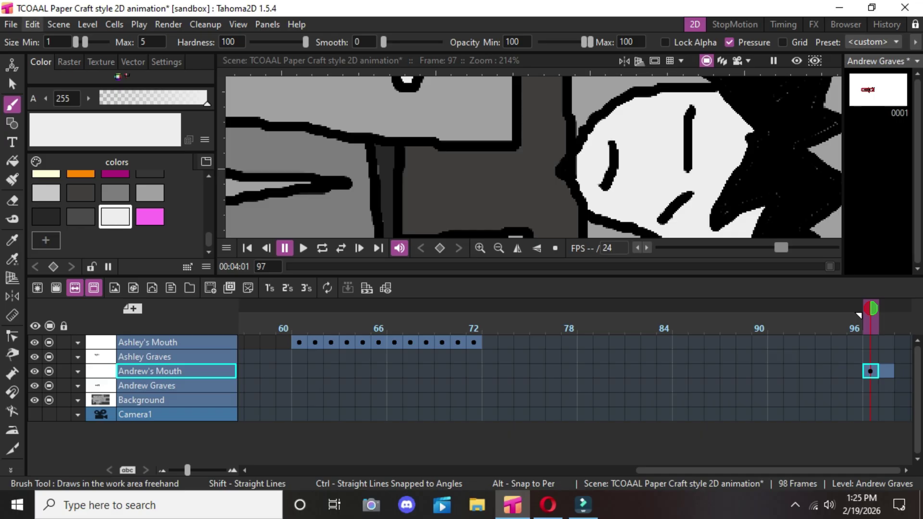
pyautogui.click(33, 24)
pyautogui.click(33, 41)
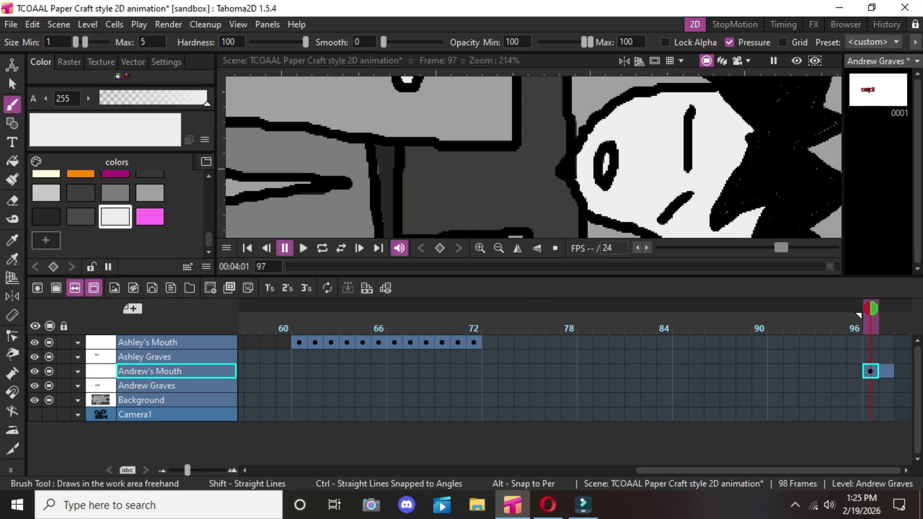
# Examine how the mouth cells alternate on Ashley's Mouth between frames 64 and 72, and compare Andrew's Mouth at frames 98 and 96.
pyautogui.click(886, 371)
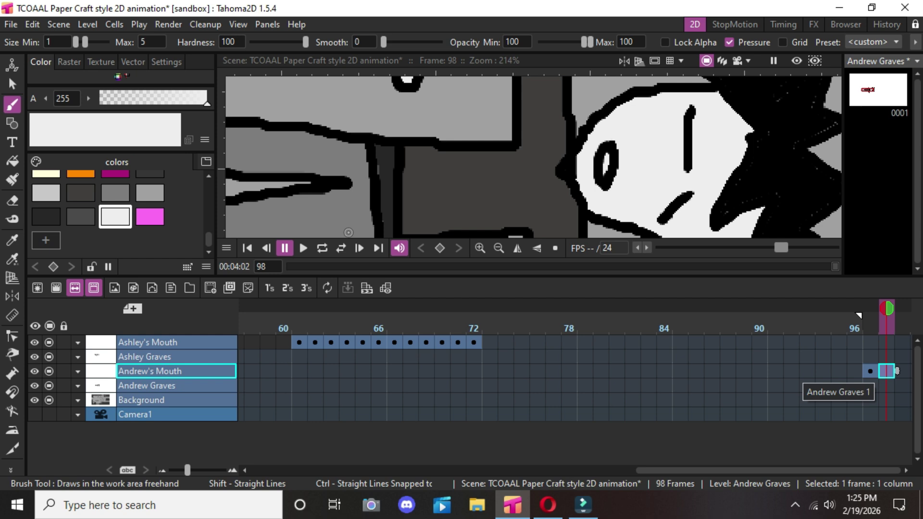
pyautogui.scroll(-8, 582, 203)
pyautogui.scroll(-2, 581, 203)
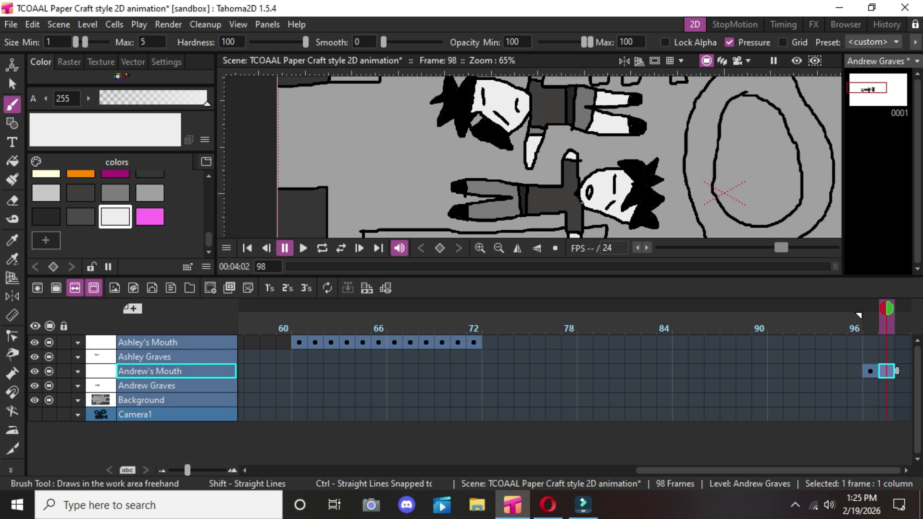
pyautogui.click(410, 342)
pyautogui.click(426, 342)
pyautogui.click(459, 342)
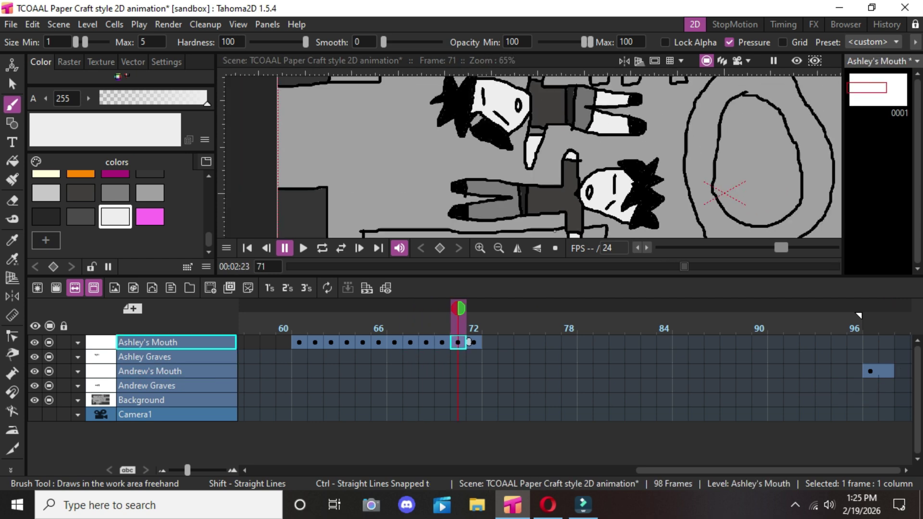
pyautogui.click(468, 341)
pyautogui.press('Left')
pyautogui.press('Left')
pyautogui.press('Left')
pyautogui.press('Left')
pyautogui.press('Left')
pyautogui.press('Left')
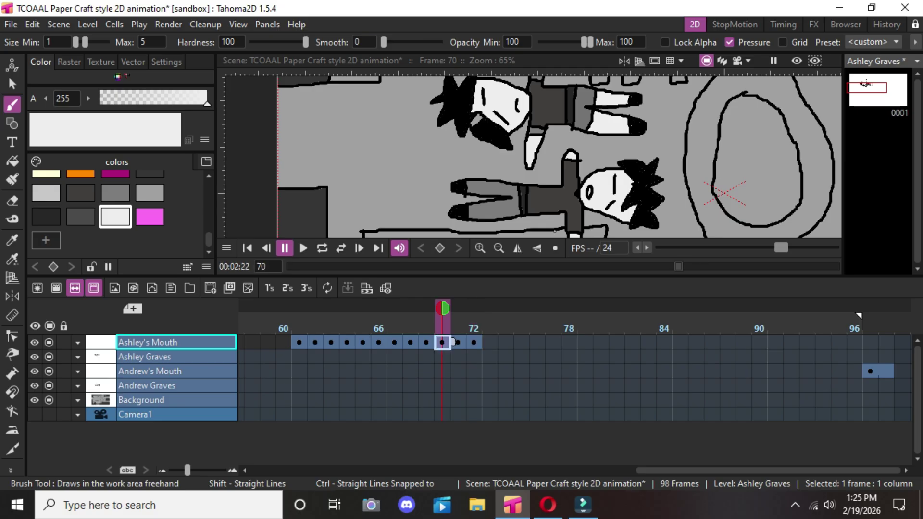
pyautogui.press('Left')
pyautogui.press('Left')
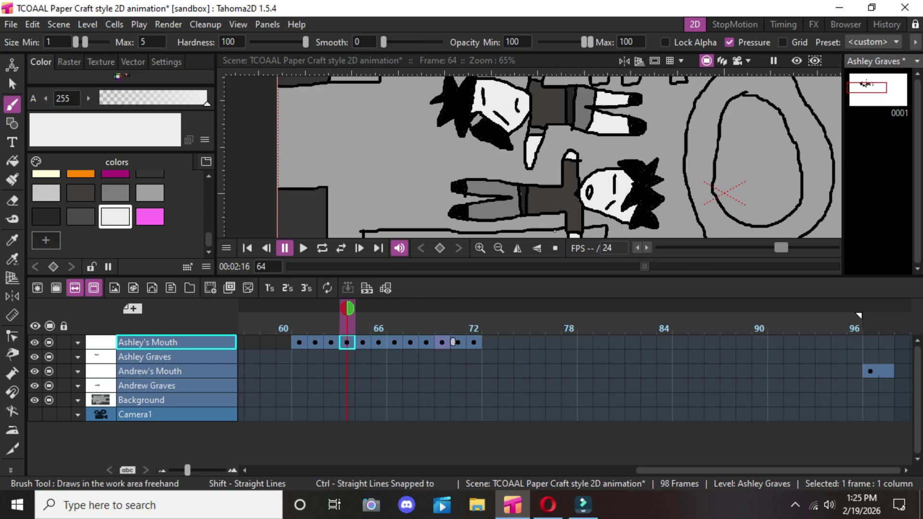
pyautogui.press('Right')
pyautogui.press('Right')
pyautogui.press('Right')
pyautogui.press('Right')
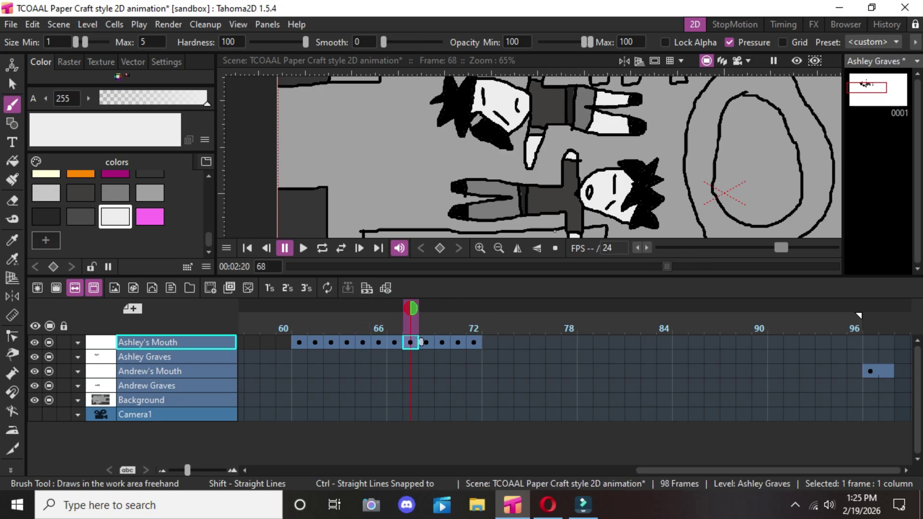
pyautogui.press('Right')
pyautogui.press('Right')
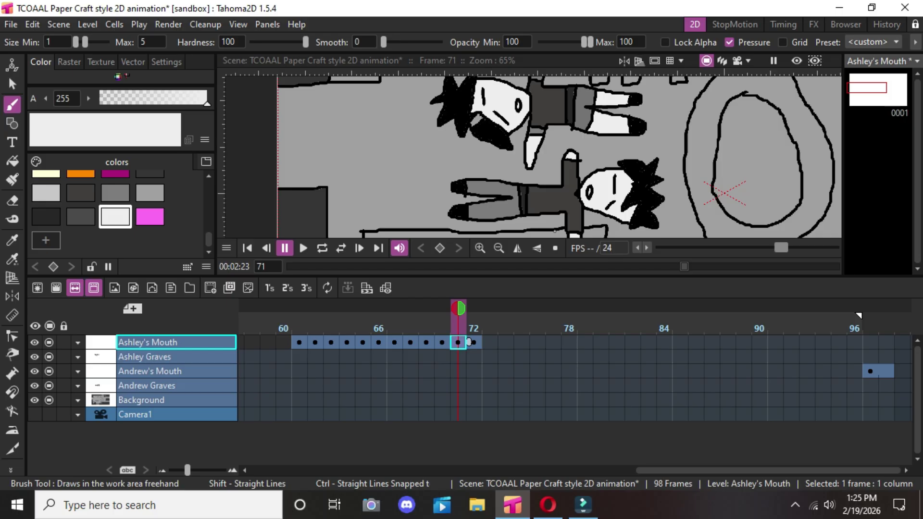
pyautogui.click(469, 342)
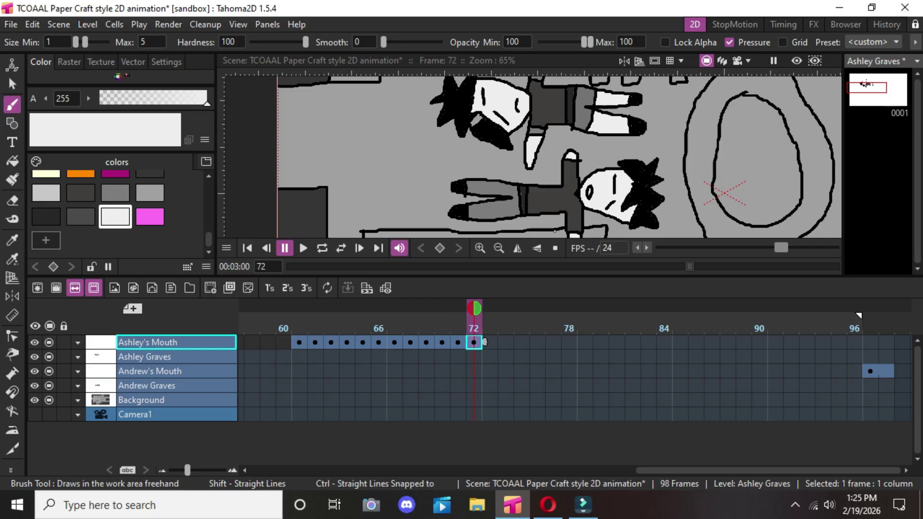
pyautogui.click(888, 371)
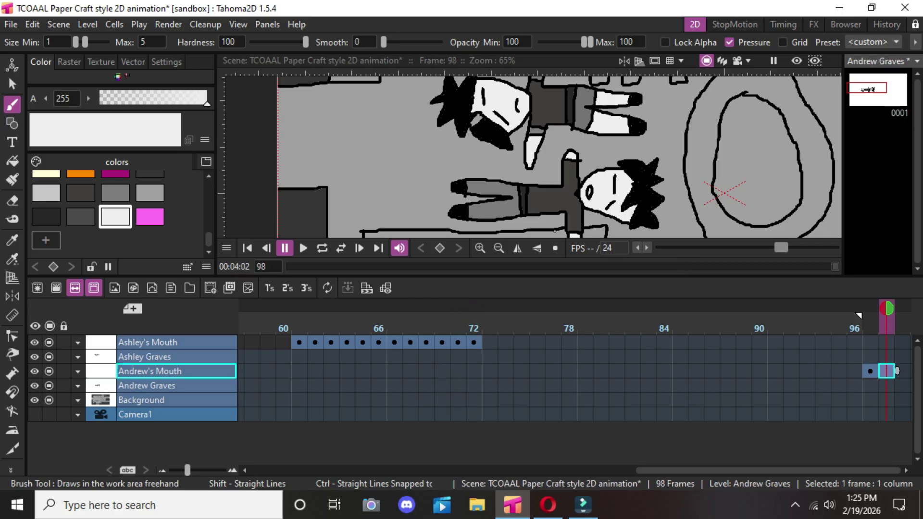
pyautogui.click(861, 371)
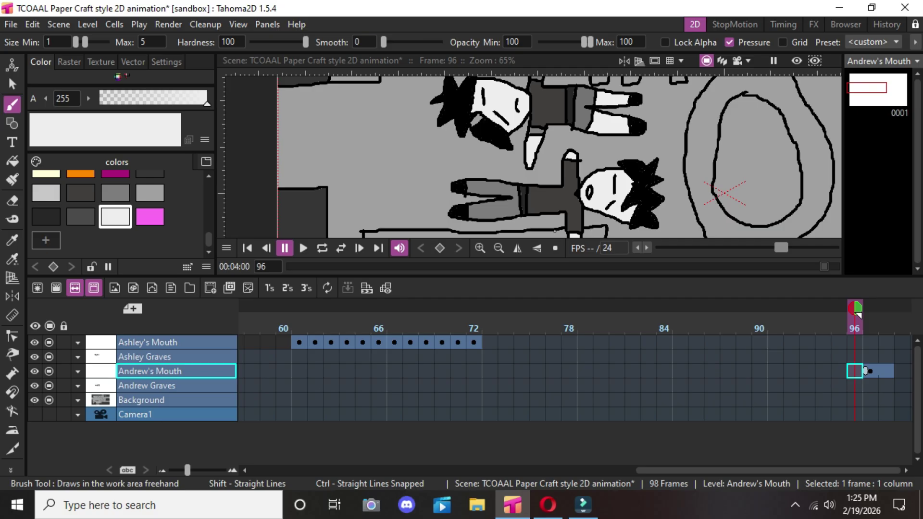
# Copy the Andrew Graves cell at frame 1 again.
pyautogui.moveTo(846, 470); pyautogui.dragTo(460, 470)
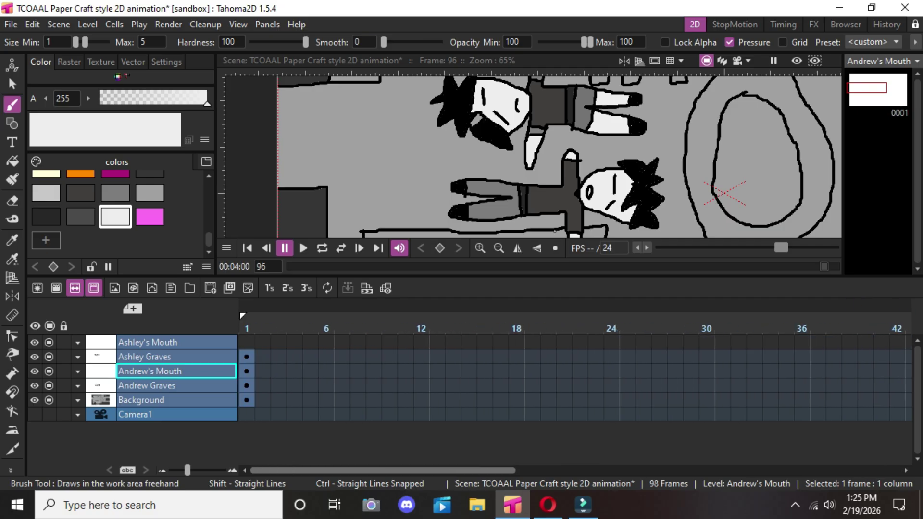
pyautogui.click(247, 386)
pyautogui.rightClick(247, 386)
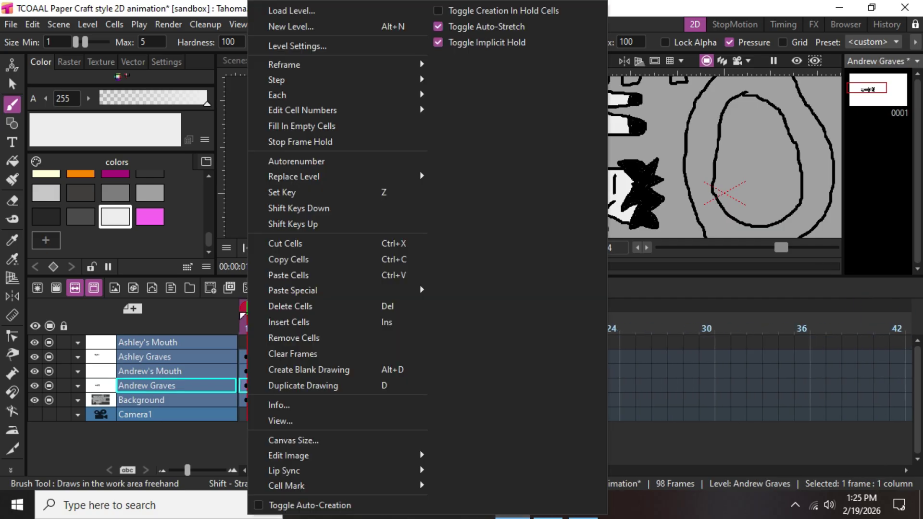
pyautogui.click(284, 259)
# Paste the copied Andrew Graves cell at frame 96 of Andrew's Mouth and compare frames 96 and 97.
pyautogui.scroll(-15, 861, 316)
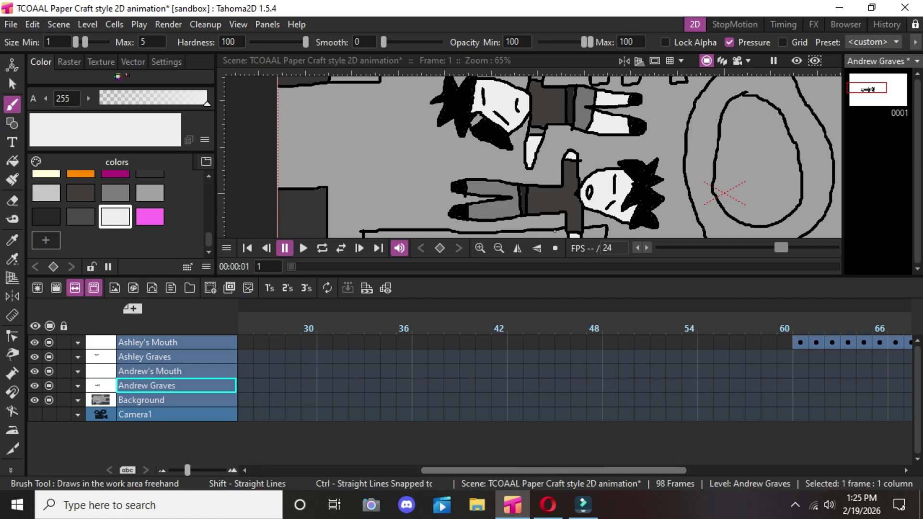
pyautogui.click(873, 371)
pyautogui.rightClick(873, 372)
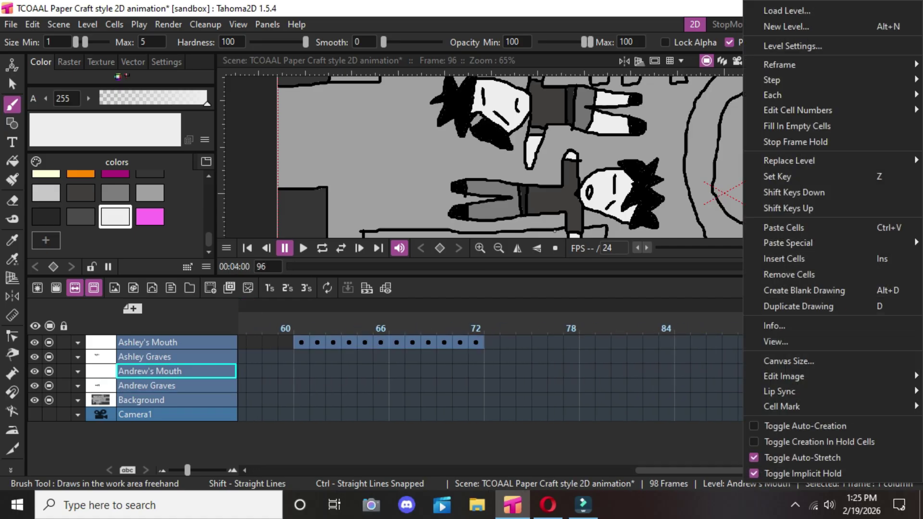
pyautogui.click(794, 228)
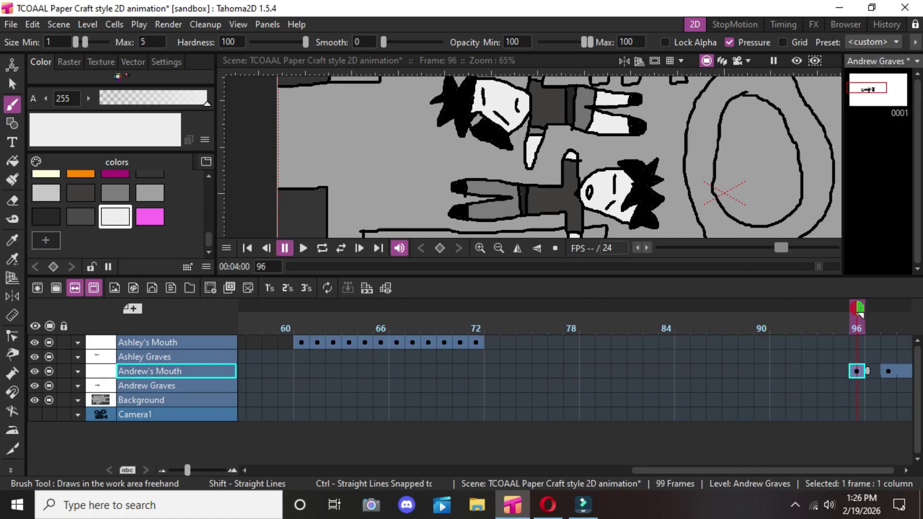
pyautogui.press('Right')
pyautogui.press('Left')
pyautogui.press('Right')
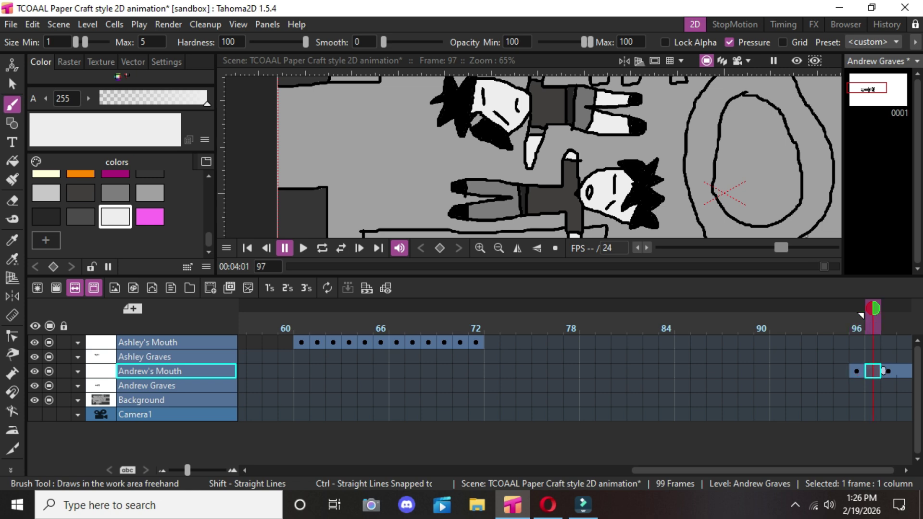
# Undo the pasted cells on Andrew's Mouth around frames 96 to 98 and the open-mouth painting on Andrew's face.
pyautogui.click(32, 24)
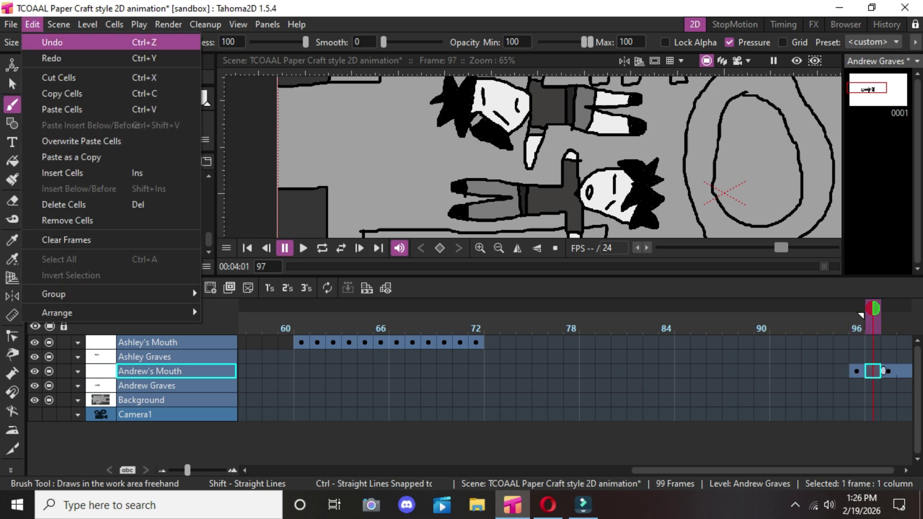
pyautogui.click(48, 39)
pyautogui.click(32, 24)
pyautogui.click(48, 39)
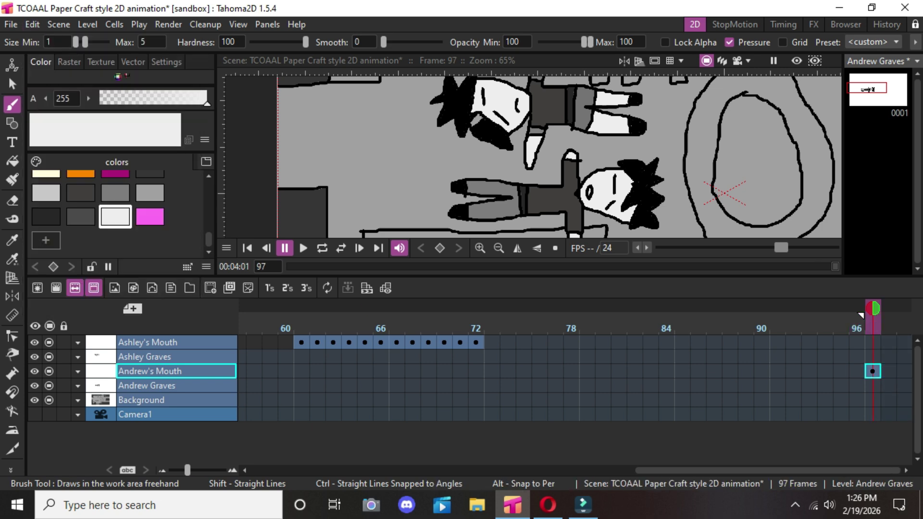
pyautogui.click(32, 24)
pyautogui.click(48, 39)
pyautogui.click(32, 24)
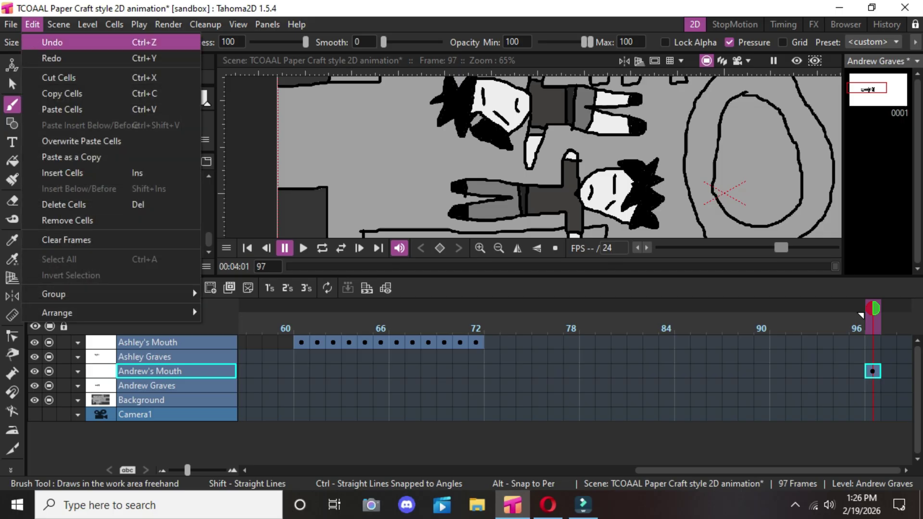
pyautogui.click(48, 39)
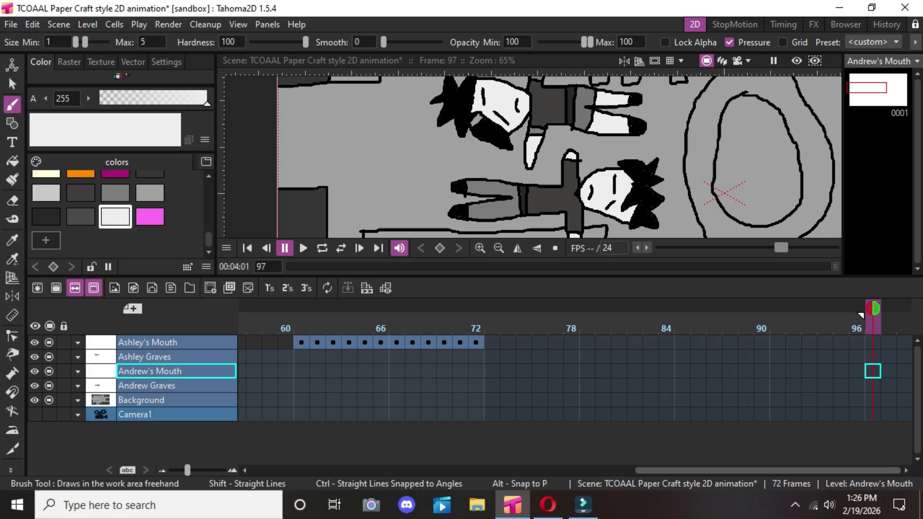
pyautogui.moveTo(768, 470); pyautogui.dragTo(382, 470)
pyautogui.click(247, 370)
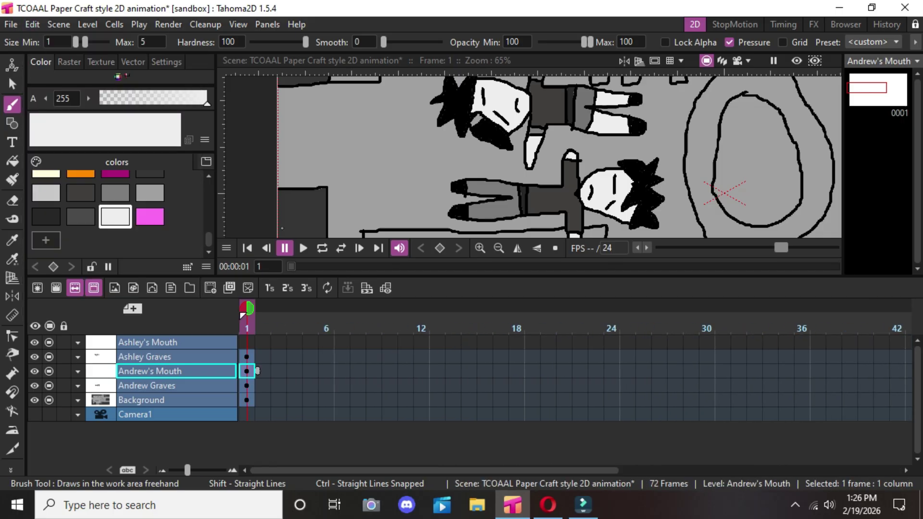
pyautogui.rightClick(248, 370)
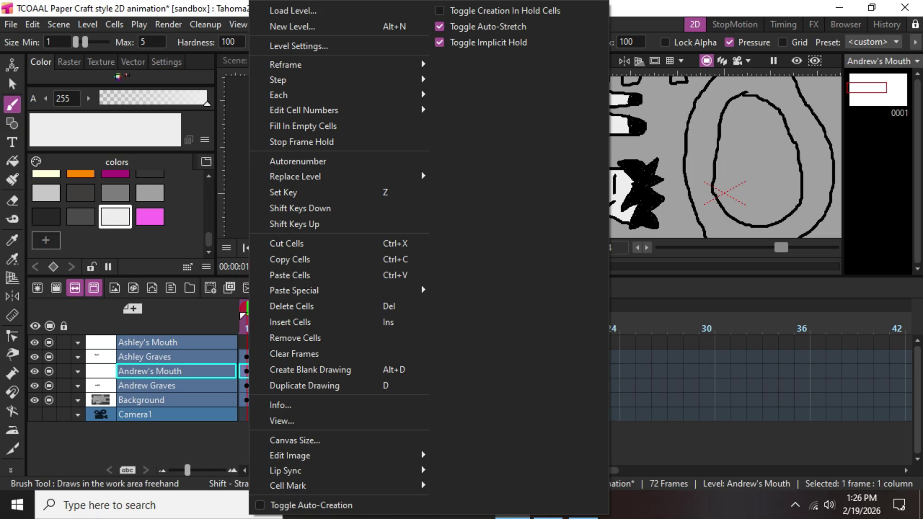
pyautogui.click(247, 370)
pyautogui.click(248, 386)
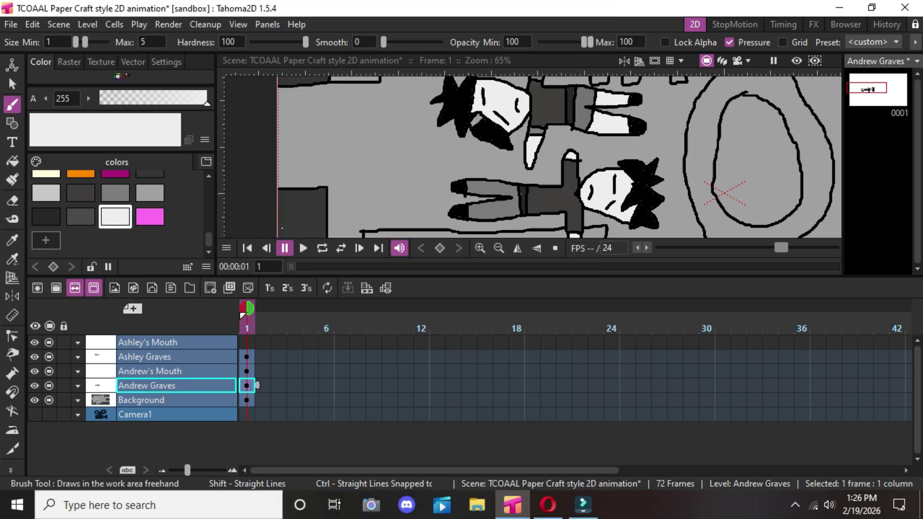
pyautogui.rightClick(248, 386)
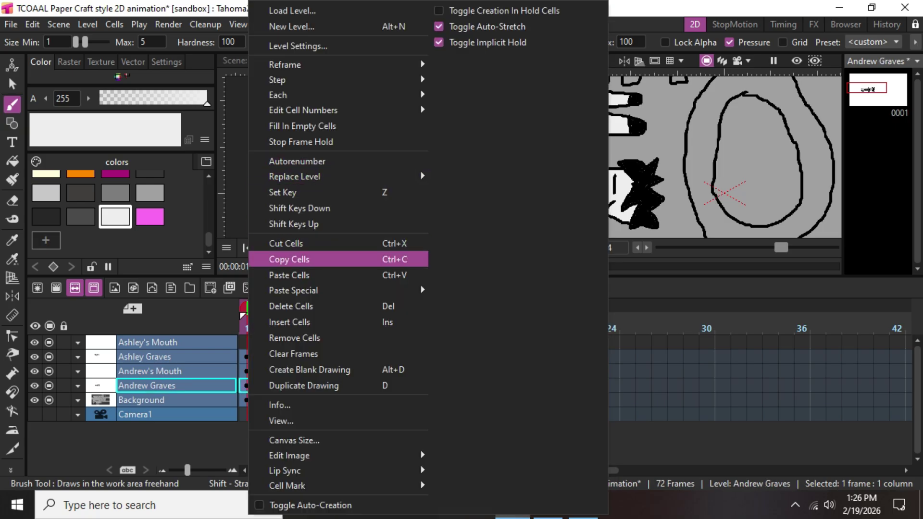
pyautogui.click(289, 259)
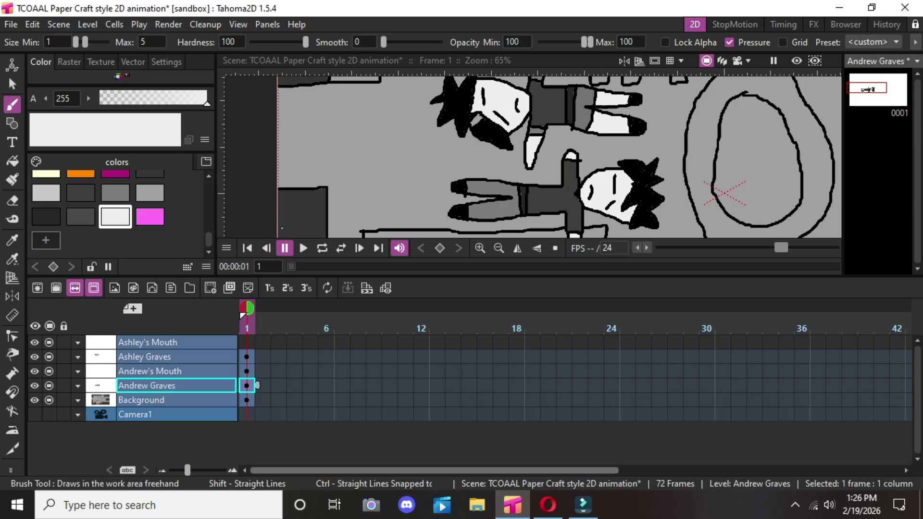
# Paste the copied Andrew Graves cell at frame 96 of the Andrew's Mouth level.
pyautogui.moveTo(434, 471); pyautogui.dragTo(439, 470)
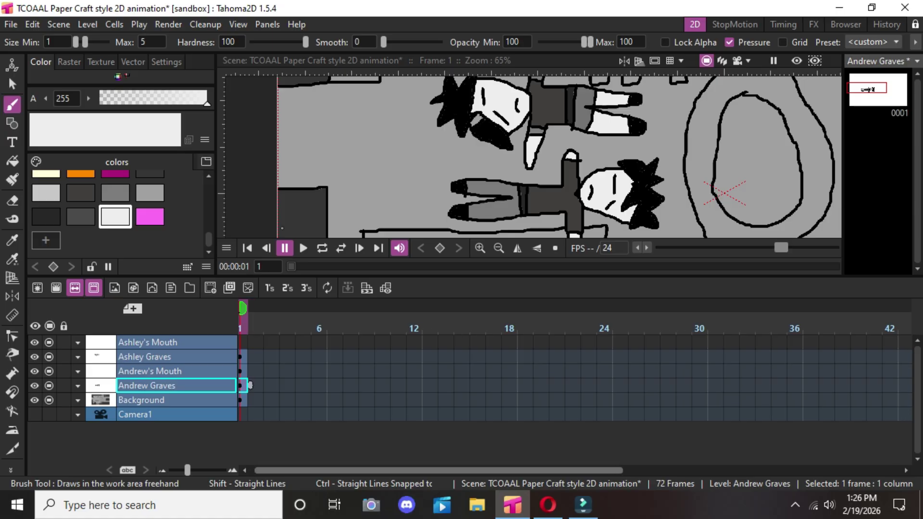
pyautogui.moveTo(438, 470); pyautogui.dragTo(717, 471)
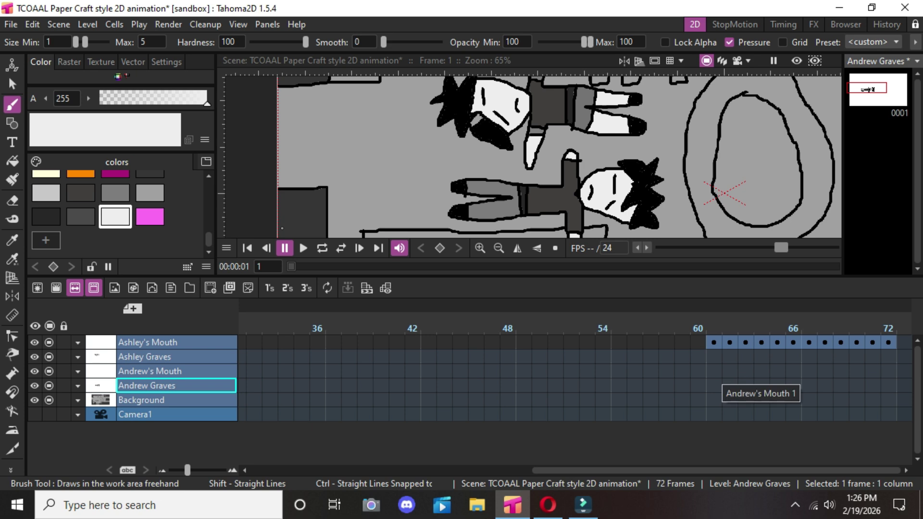
pyautogui.click(904, 371)
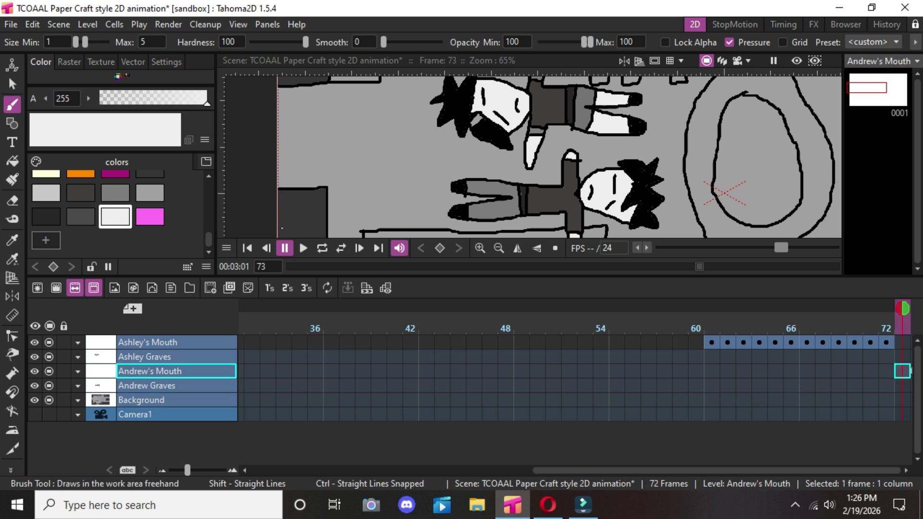
pyautogui.press('Right')
pyautogui.press('Right')
pyautogui.press('Right')
pyautogui.press('Right')
pyautogui.press('Right')
pyautogui.press('Right')
pyautogui.press('Right')
pyautogui.press('Right')
pyautogui.press('Right')
pyautogui.press('Right')
pyautogui.press('Right')
pyautogui.press('Right')
pyautogui.press('Right')
pyautogui.press('Right')
pyautogui.press('Right')
pyautogui.press('Right')
pyautogui.press('Right')
pyautogui.press('Right')
pyautogui.press('Right')
pyautogui.press('Right')
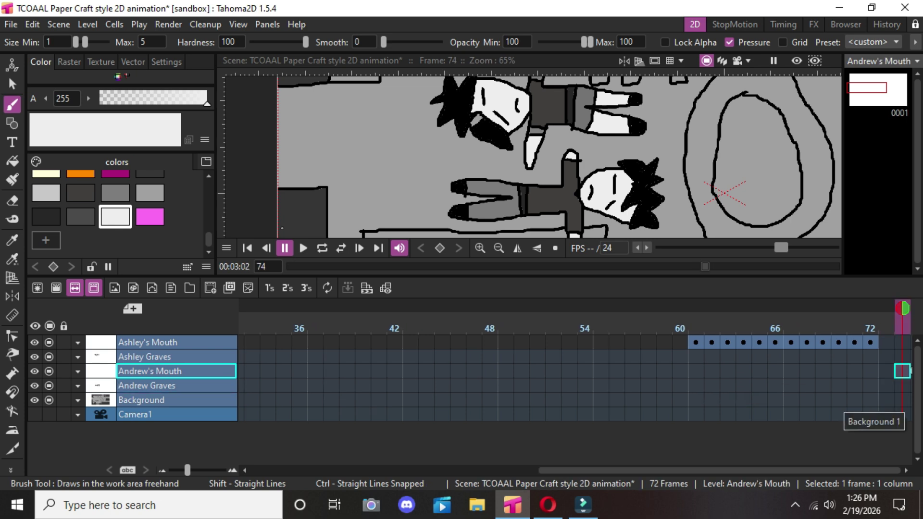
pyautogui.press('Right')
pyautogui.press('Right')
pyautogui.press('Right')
pyautogui.press('Right')
pyautogui.press('Right')
pyautogui.press('Right')
pyautogui.press('Right')
pyautogui.press('Right')
pyautogui.press('Left')
pyautogui.press('Left')
pyautogui.press('Left')
pyautogui.press('Left')
pyautogui.press('Left')
pyautogui.press('Left')
pyautogui.press('Left')
pyautogui.press('Left')
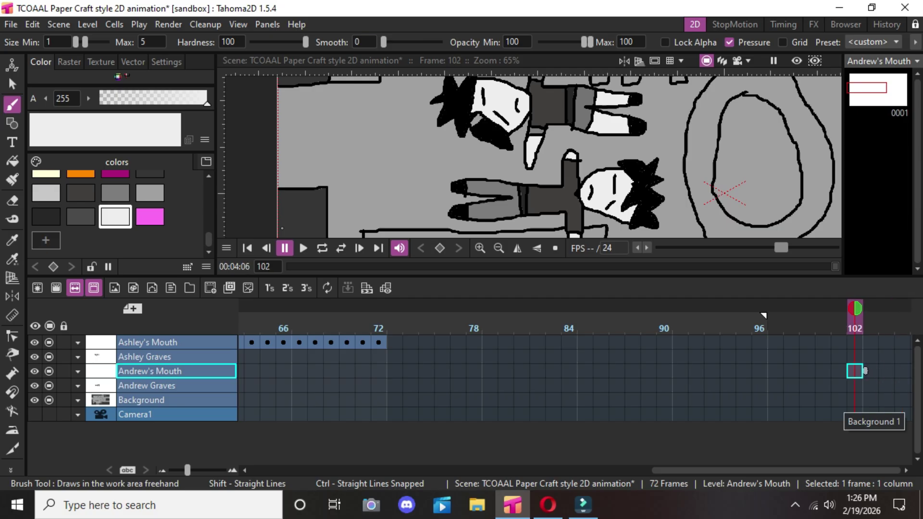
pyautogui.press('Left')
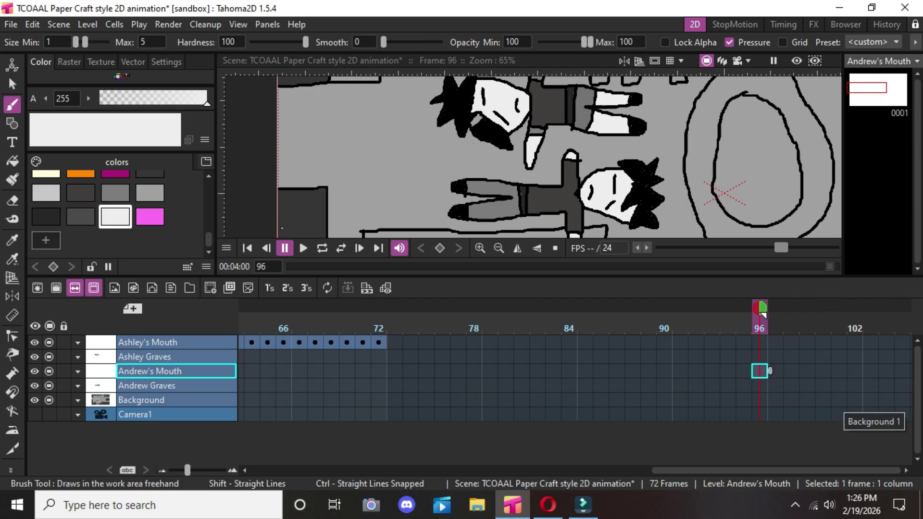
pyautogui.rightClick(759, 371)
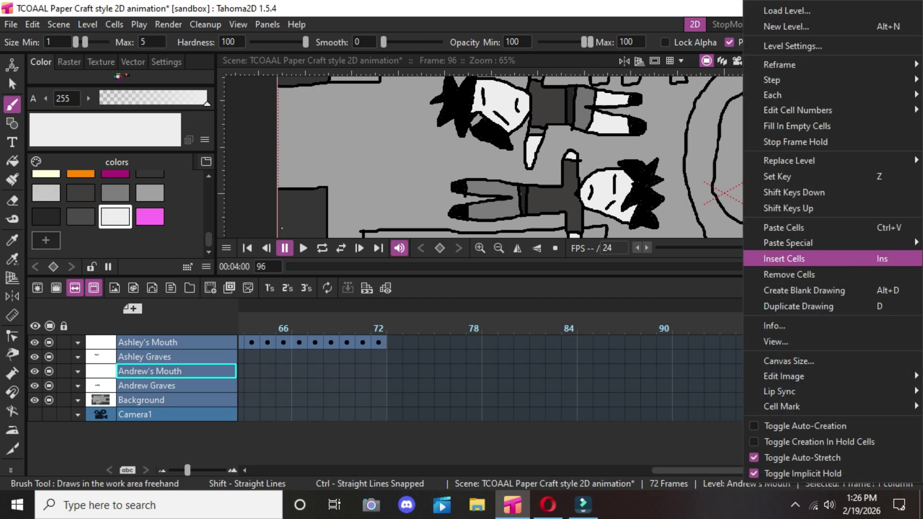
pyautogui.click(764, 227)
# With black brush strokes, paint Andrew's mouth as an open oval at frame 97 of Andrew's Mouth.
pyautogui.press('Right')
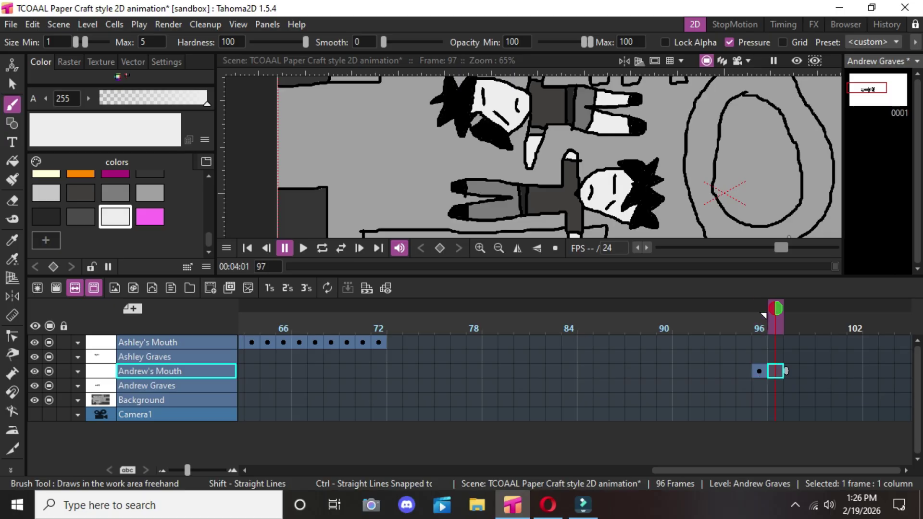
pyautogui.scroll(5, 116, 211)
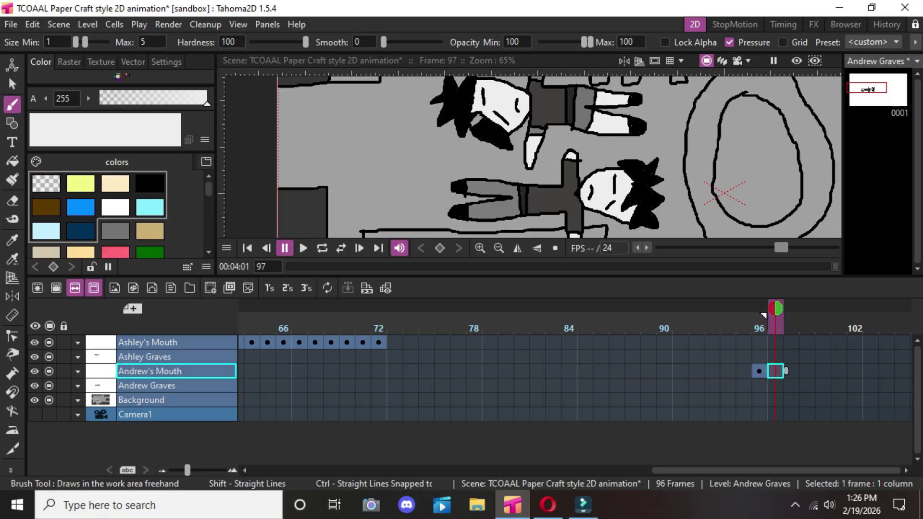
pyautogui.click(149, 183)
pyautogui.scroll(5, 587, 191)
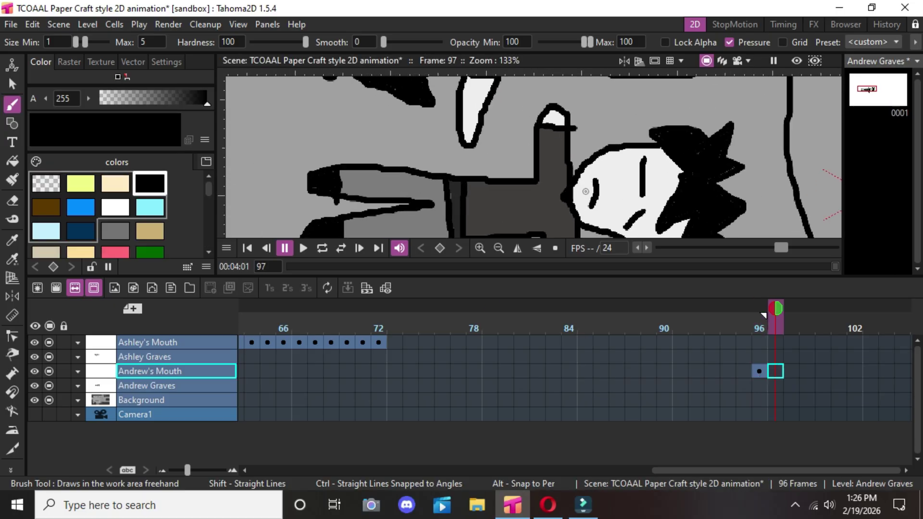
pyautogui.moveTo(598, 176)
pyautogui.mouseDown()
pyautogui.moveTo(581, 204)
pyautogui.moveTo(594, 215)
pyautogui.mouseUp()
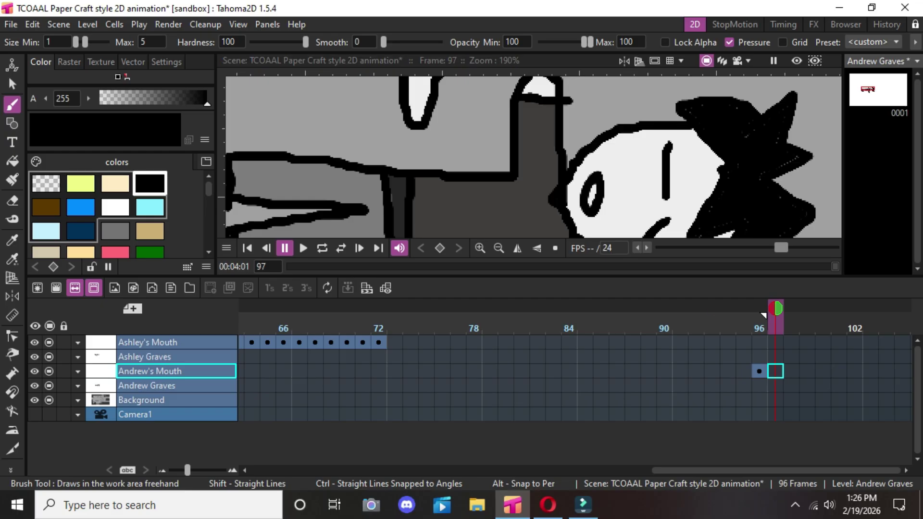
# Compare Andrew's mouth at frames 81, 96 and 97 to see which frames the open-mouth drawing affects.
pyautogui.rightClick(776, 371)
pyautogui.click(522, 371)
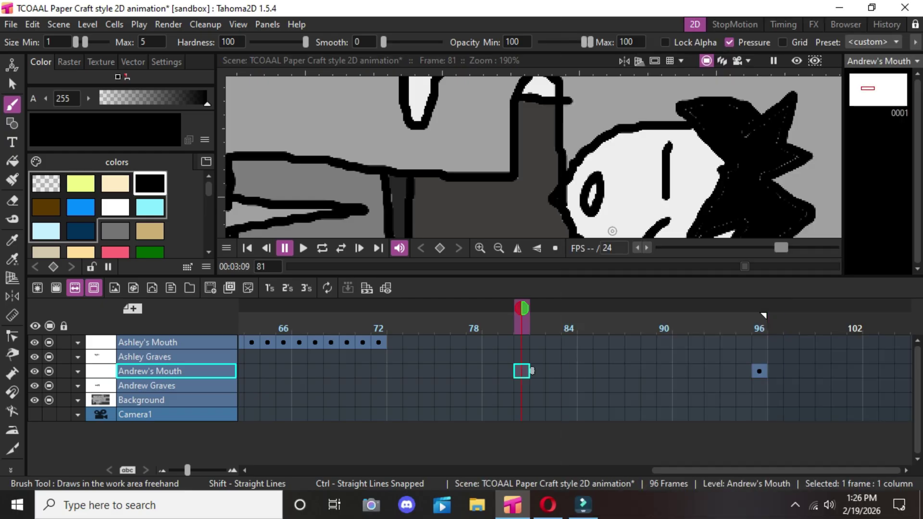
pyautogui.click(776, 371)
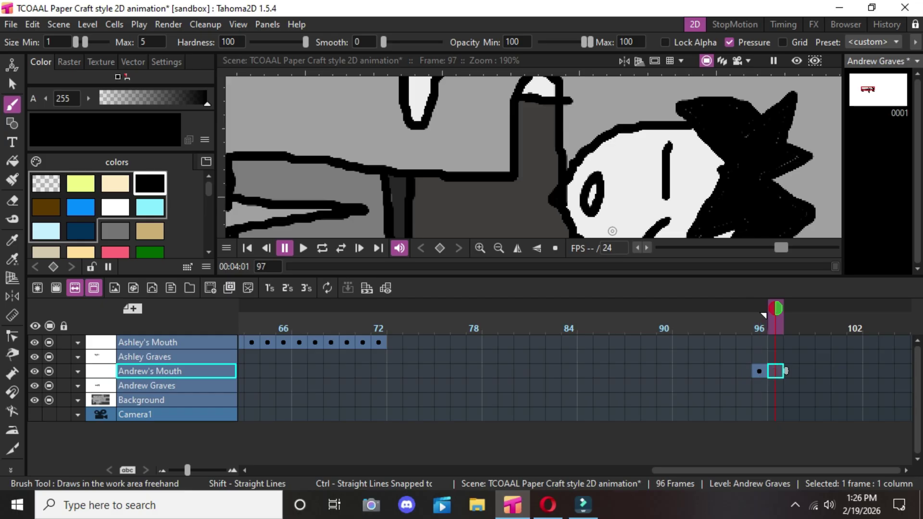
pyautogui.click(786, 371)
pyautogui.press('Left')
pyautogui.click(390, 371)
pyautogui.click(786, 371)
pyautogui.click(176, 385)
pyautogui.press('Up')
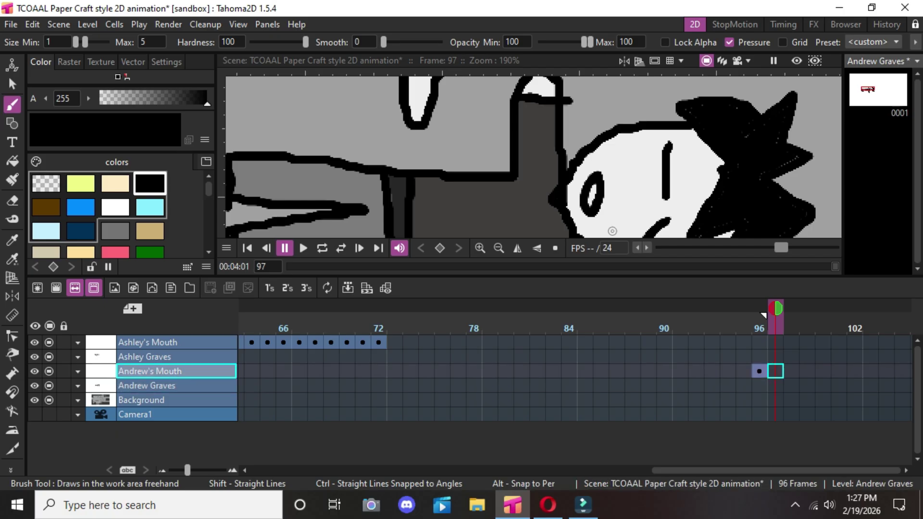
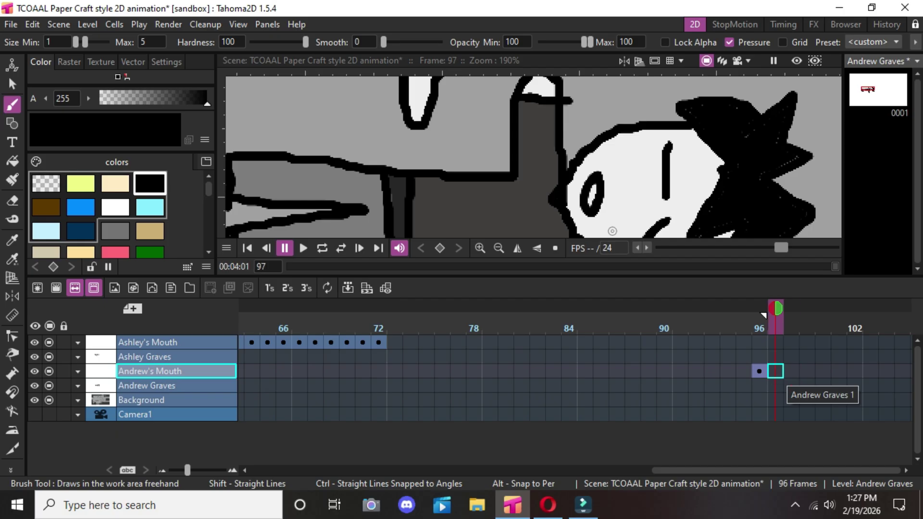
# Undo and redo the last brush stroke on Andrew's mouth.
pyautogui.click(32, 24)
pyautogui.click(46, 39)
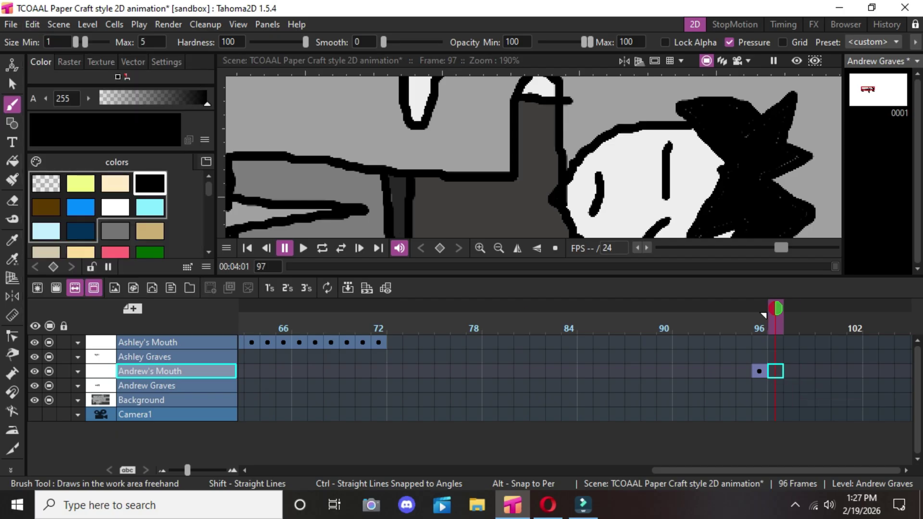
pyautogui.click(32, 24)
pyautogui.click(43, 57)
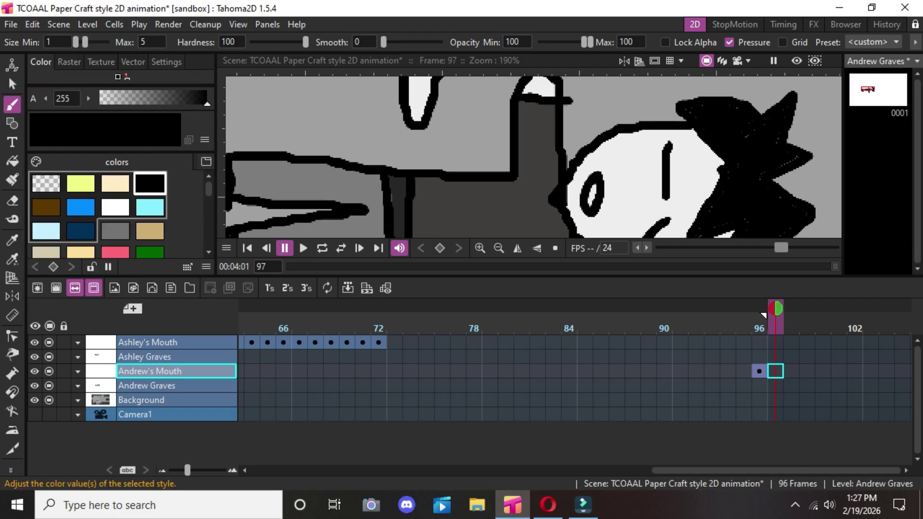
pyautogui.doubleClick(775, 371)
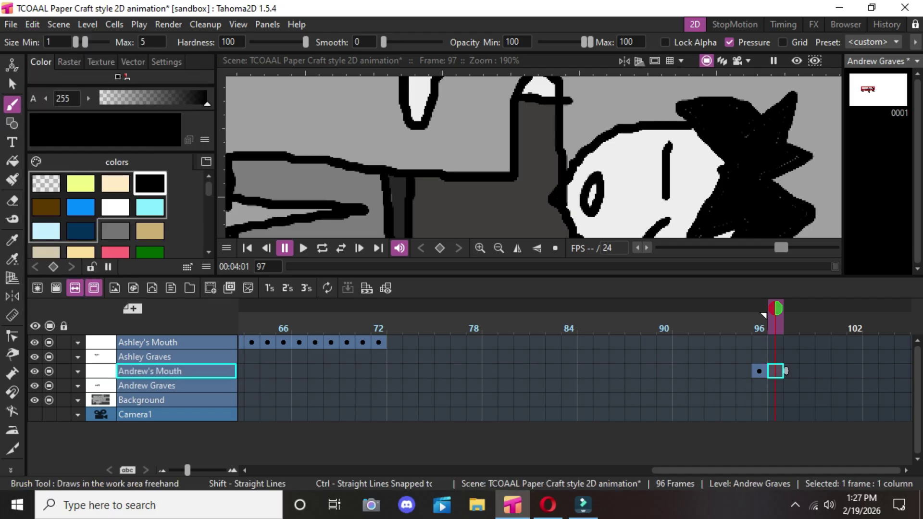
pyautogui.click(775, 385)
pyautogui.click(775, 371)
pyautogui.click(760, 312)
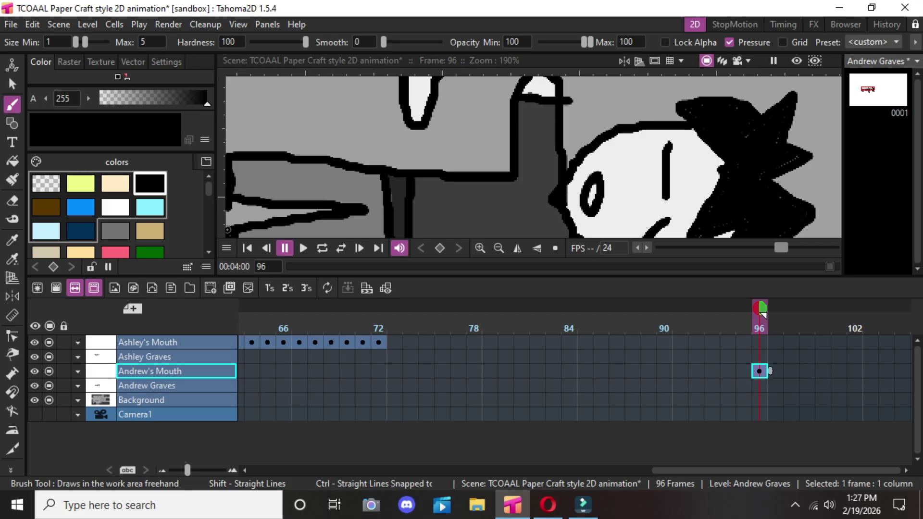
pyautogui.press('Right')
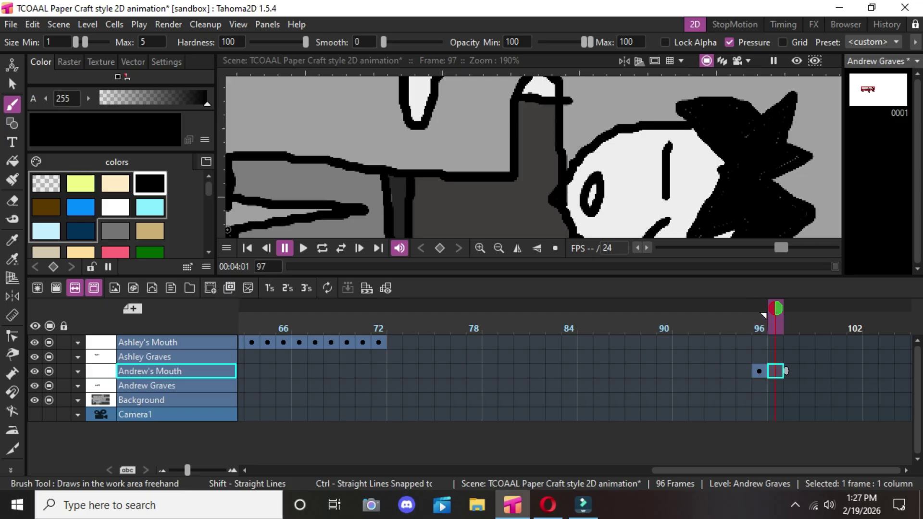
pyautogui.press('Down')
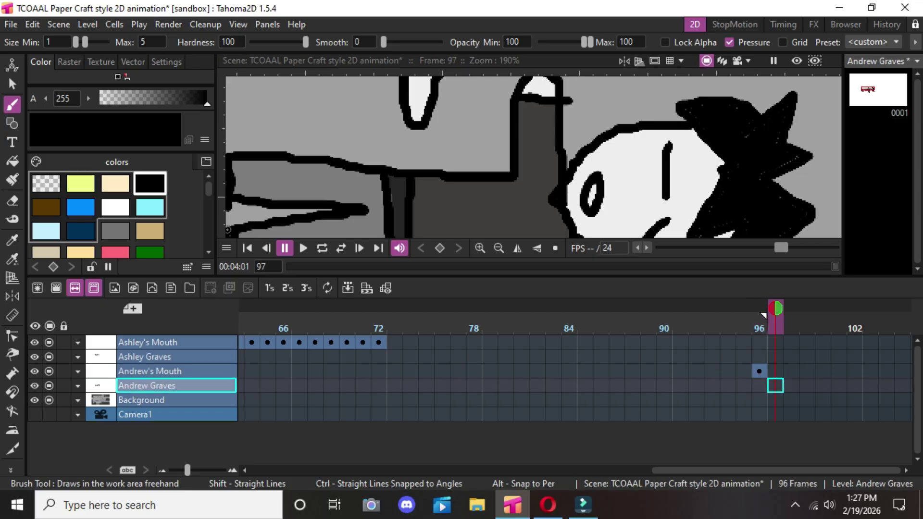
pyautogui.moveTo(776, 471); pyautogui.dragTo(375, 471)
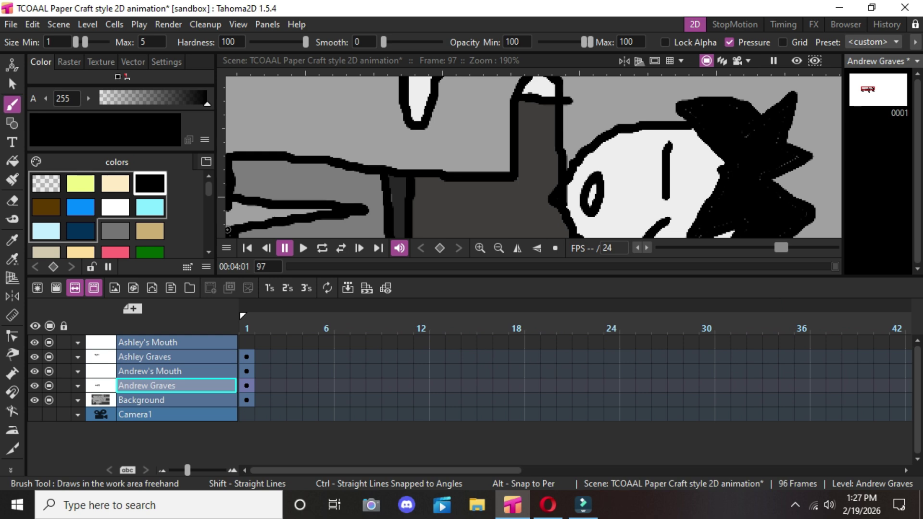
pyautogui.click(246, 386)
pyautogui.rightClick(248, 386)
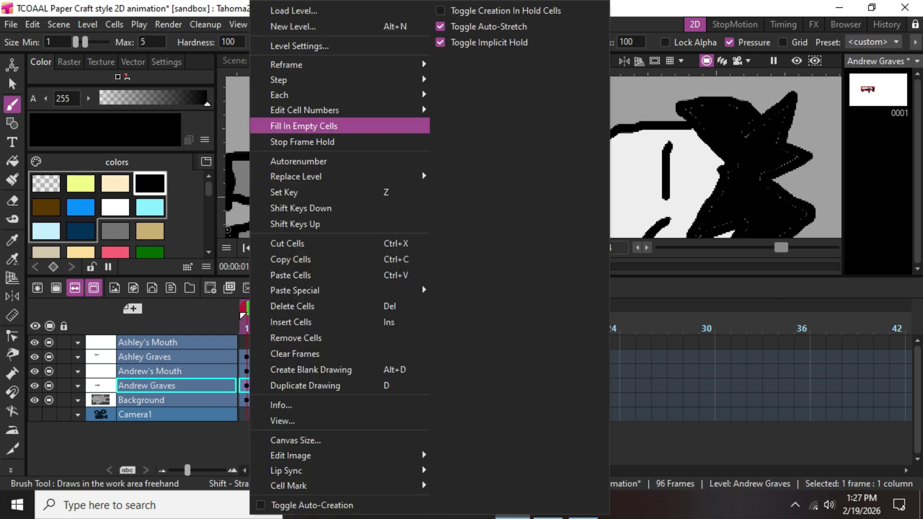
pyautogui.click(290, 259)
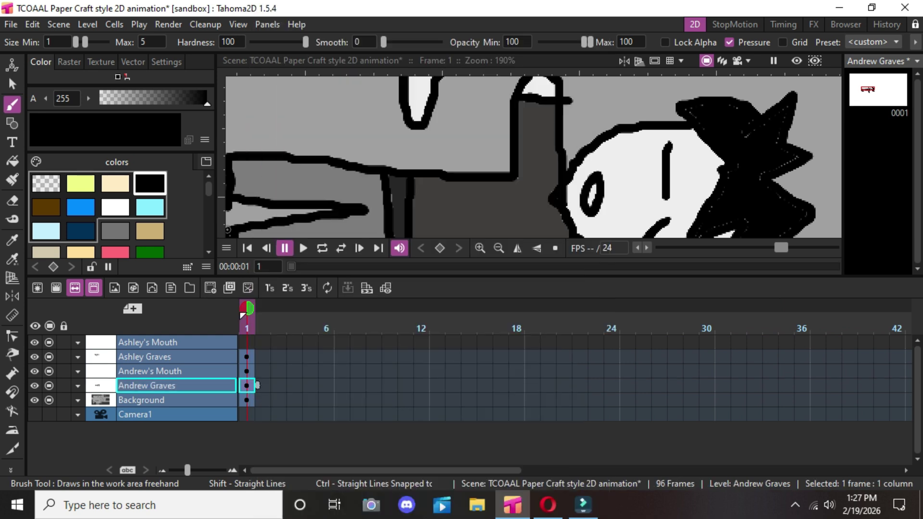
# Undo and redo the last brush stroke on Andrew's mouth.
pyautogui.click(33, 24)
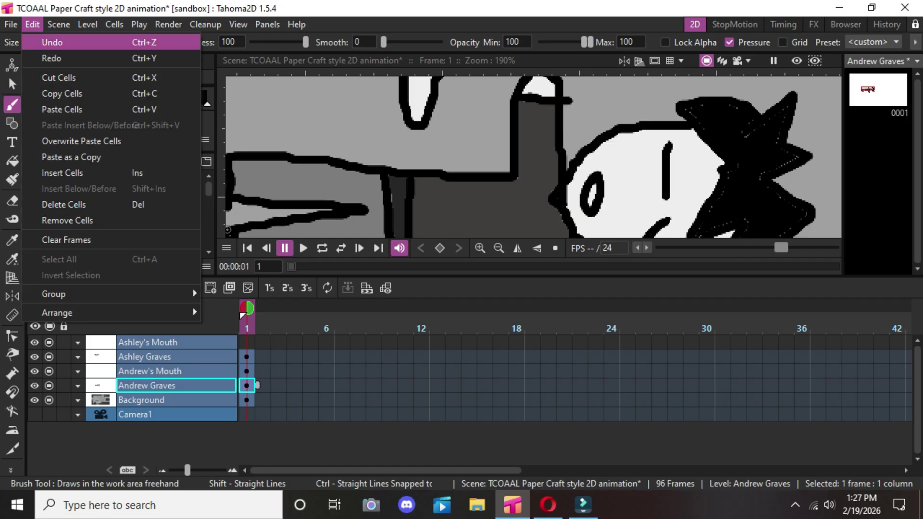
pyautogui.click(53, 41)
pyautogui.moveTo(337, 471); pyautogui.dragTo(647, 471)
pyautogui.click(32, 24)
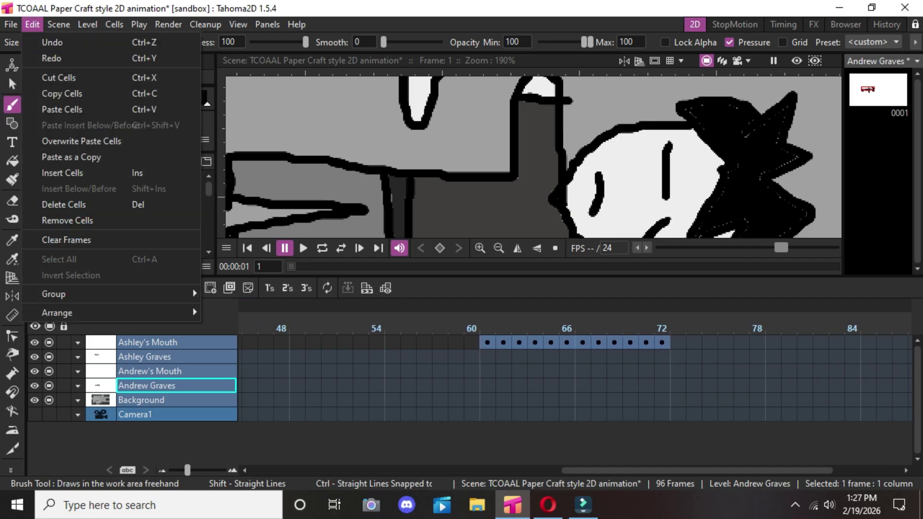
pyautogui.click(53, 54)
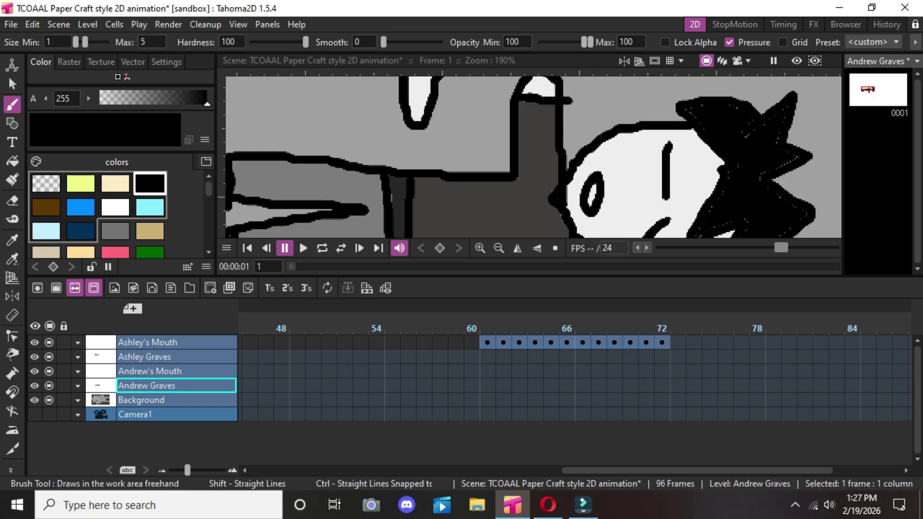
# Insert an empty cell at frame 96 of Andrew's Mouth and check the mouth on the neighbouring frames.
pyautogui.moveTo(648, 471); pyautogui.dragTo(716, 471)
pyautogui.click(889, 371)
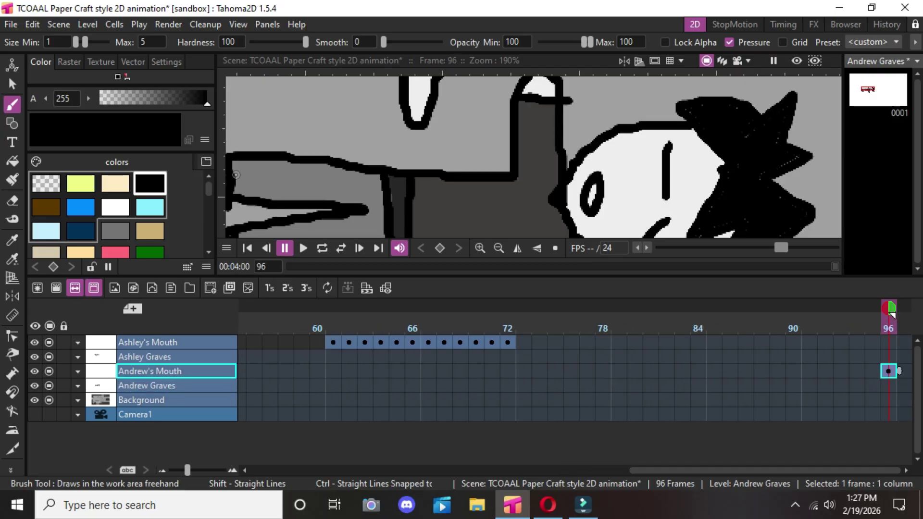
pyautogui.press('Left')
pyautogui.press('Right')
pyautogui.press('Insert')
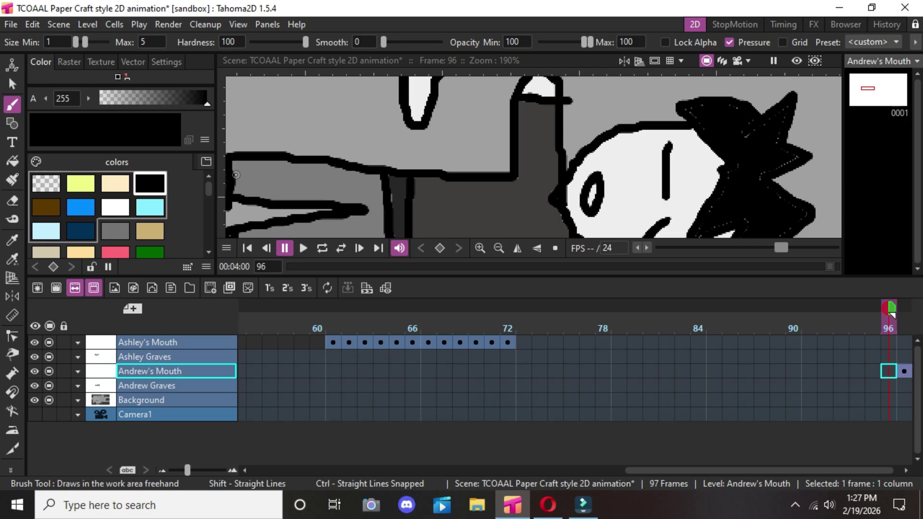
pyautogui.press('Left')
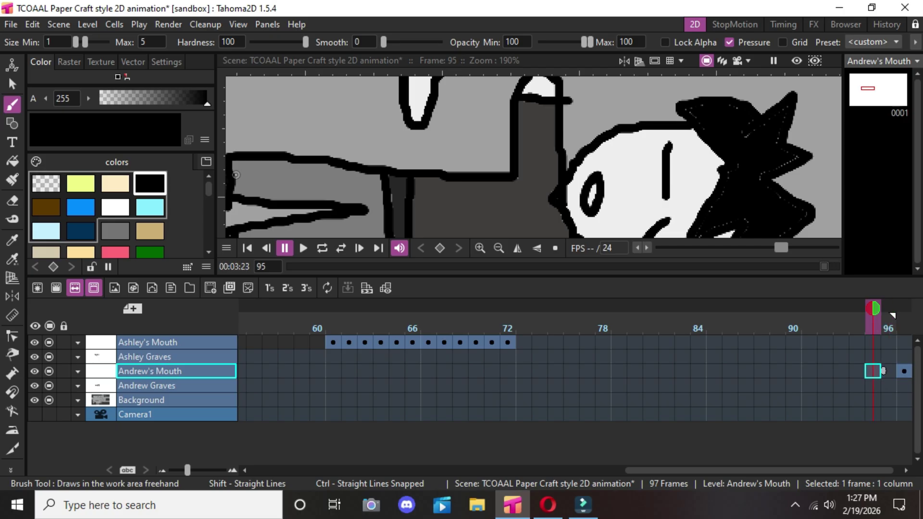
pyautogui.press('Right')
pyautogui.press('Right')
pyautogui.press('Left')
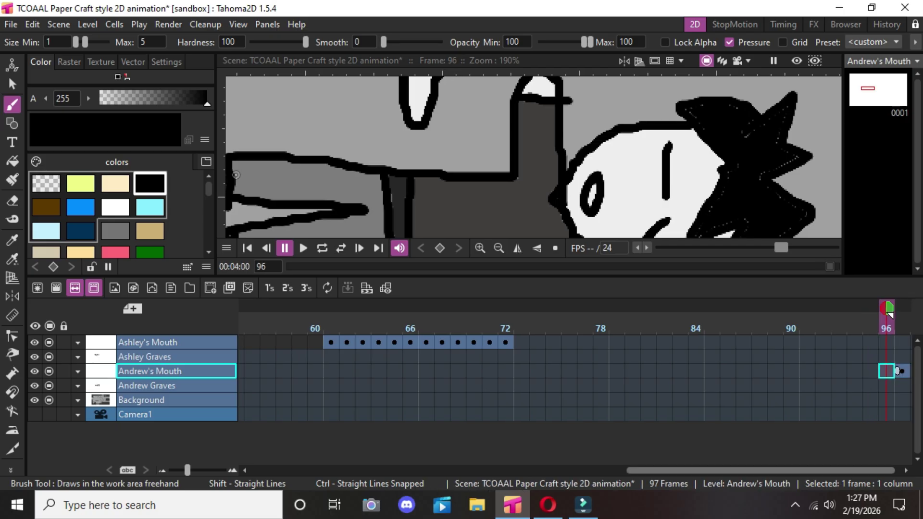
# Return to frame 1 and view the Andrew Graves drawing on its own to examine which mouth it contains.
pyautogui.moveTo(761, 471); pyautogui.dragTo(384, 470)
pyautogui.click(246, 385)
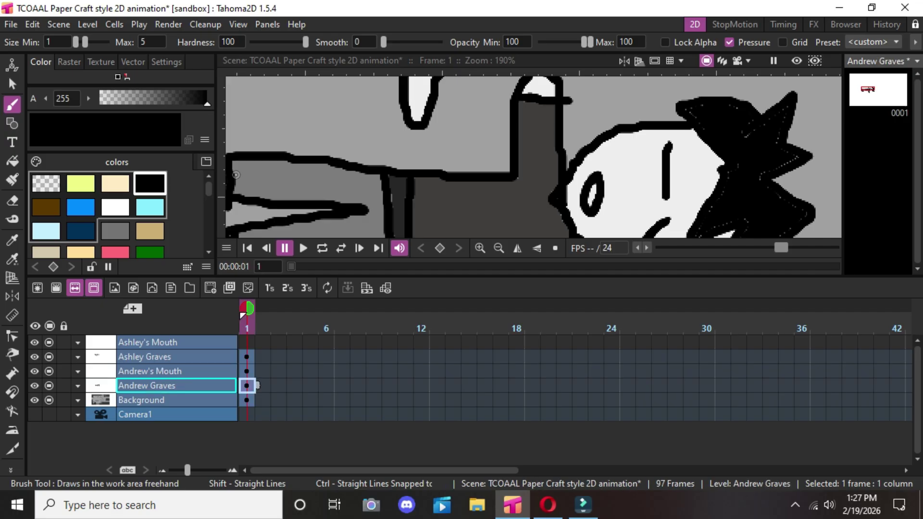
pyautogui.click(262, 385)
pyautogui.click(279, 385)
pyautogui.click(248, 385)
pyautogui.click(247, 400)
pyautogui.click(246, 386)
pyautogui.click(878, 92)
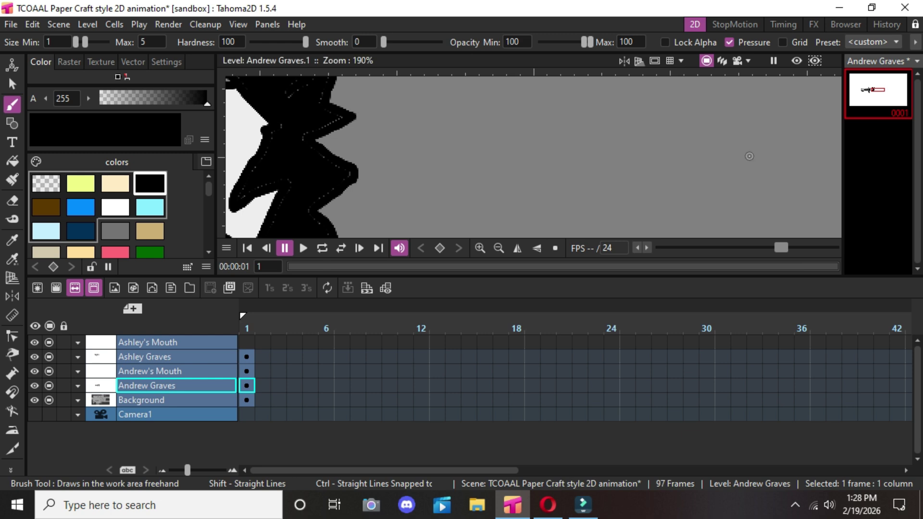
pyautogui.scroll(-5, 535, 154)
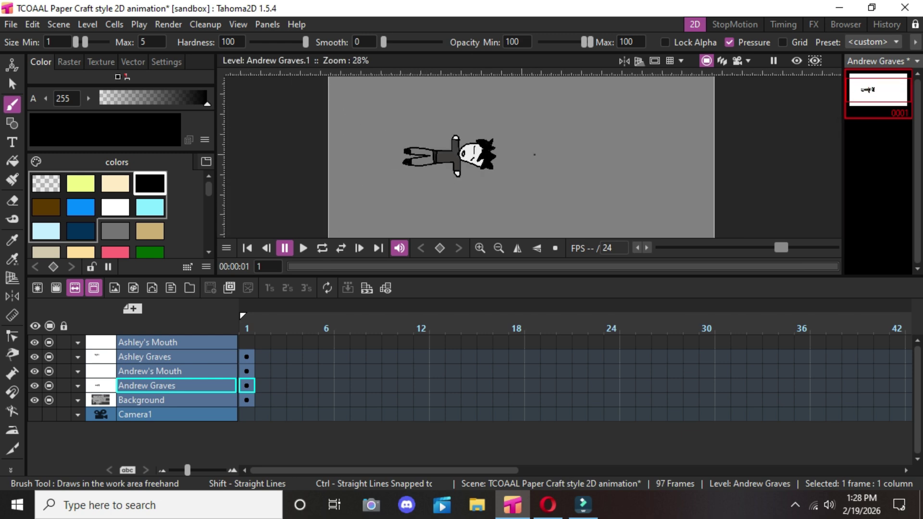
# Undo the cell insertion at frame 96 and the last brush stroke on Andrew's mouth.
pyautogui.click(32, 24)
pyautogui.click(38, 41)
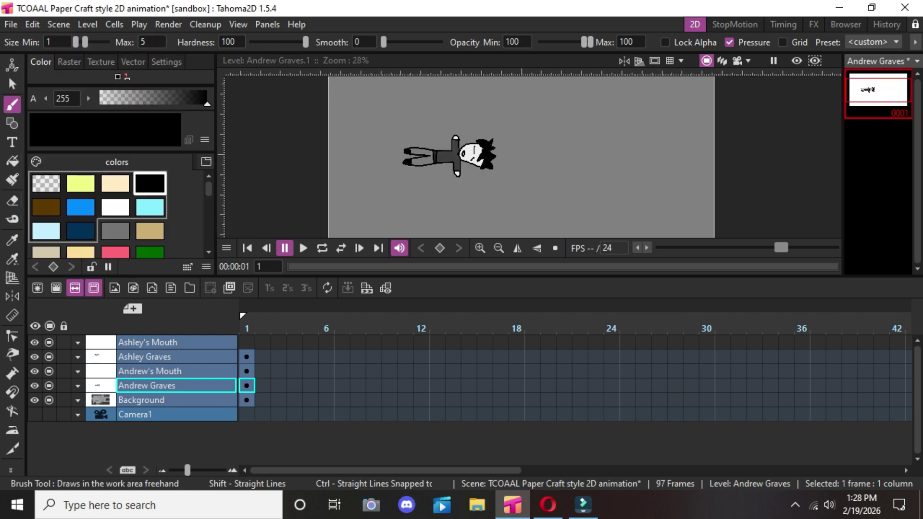
pyautogui.click(32, 24)
pyautogui.click(38, 41)
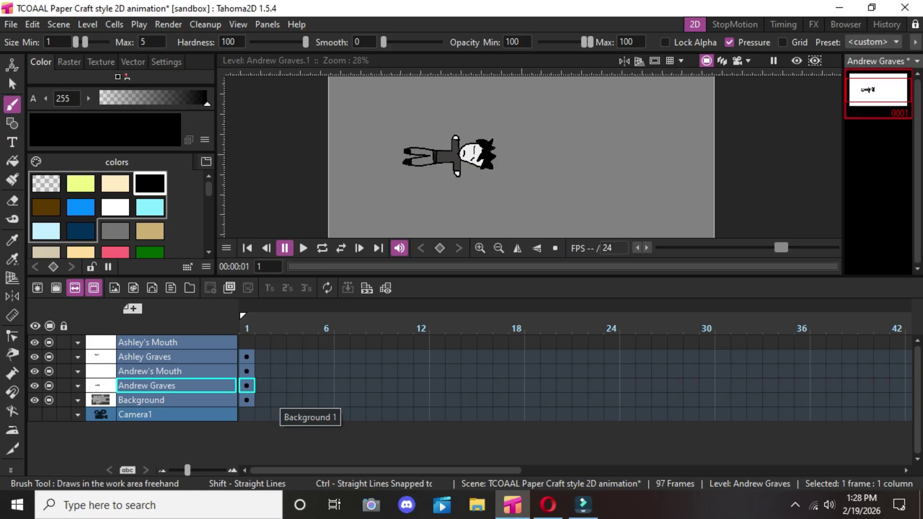
# Select the first cell of Andrew's Mouth.
pyautogui.click(583, 504)
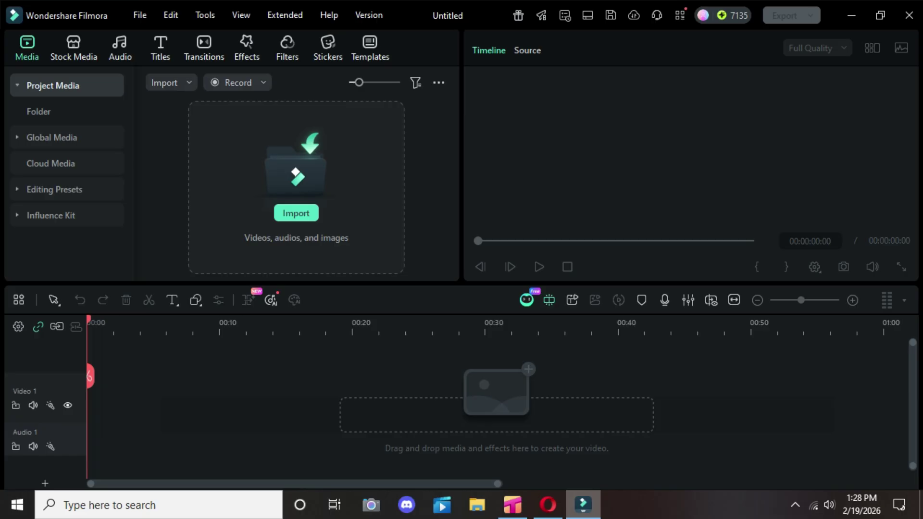
pyautogui.click(583, 505)
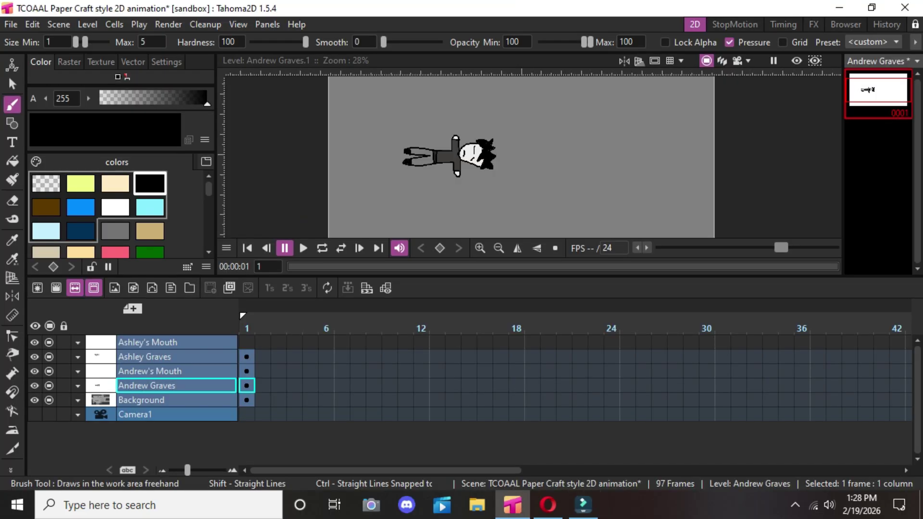
pyautogui.click(250, 372)
# Switch to the Opera browser and load the suggested YouTube video "The Truth About Work From Home That Nobody Mentions".
pyautogui.click(548, 504)
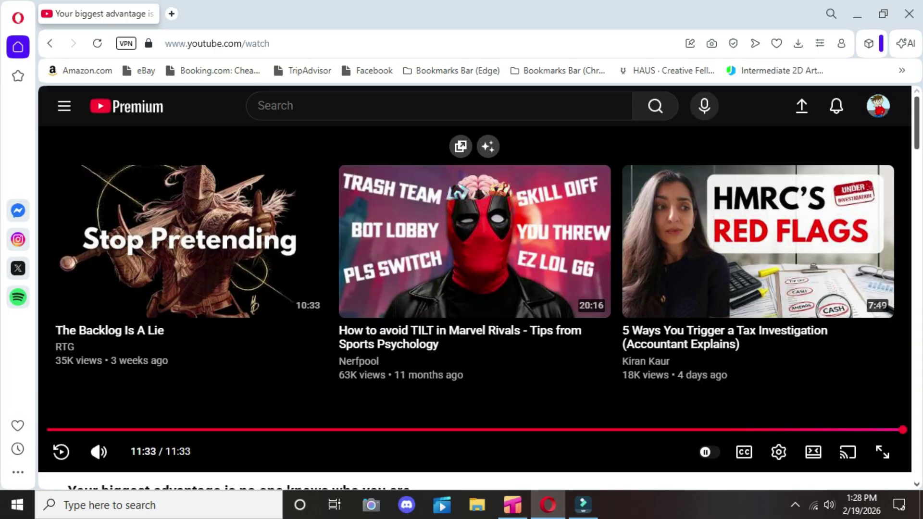
pyautogui.scroll(-8, 475, 307)
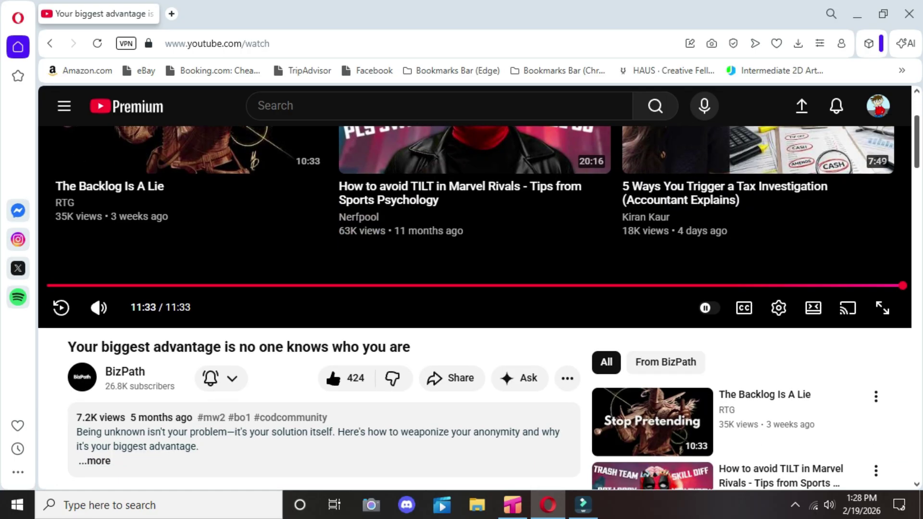
pyautogui.scroll(-1, 475, 308)
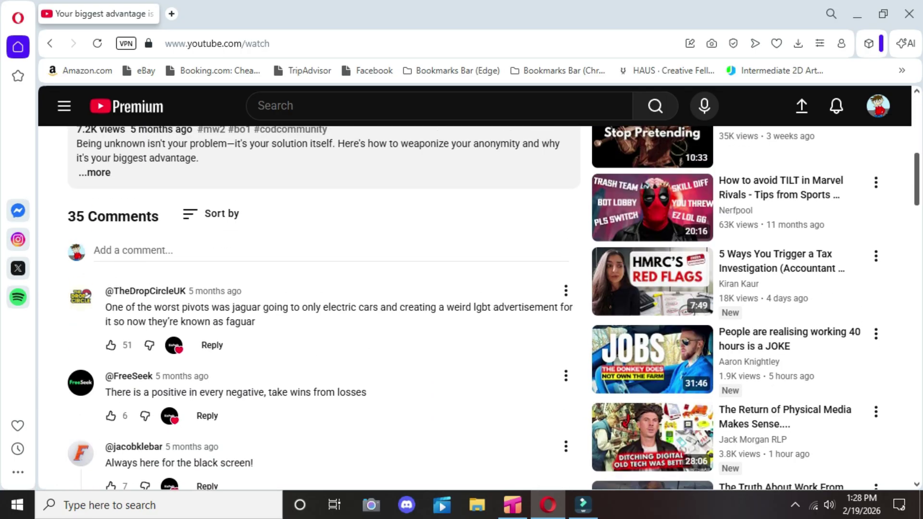
pyautogui.scroll(-2, 475, 308)
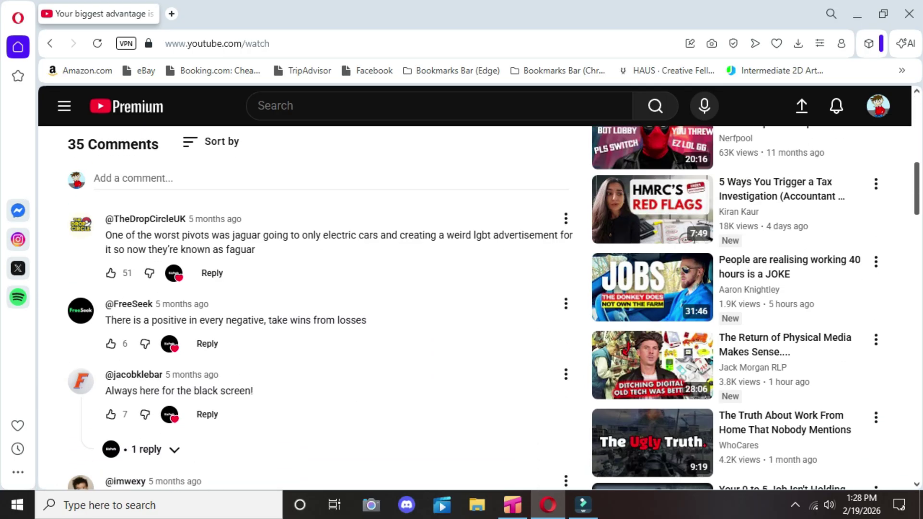
pyautogui.scroll(-3, 475, 307)
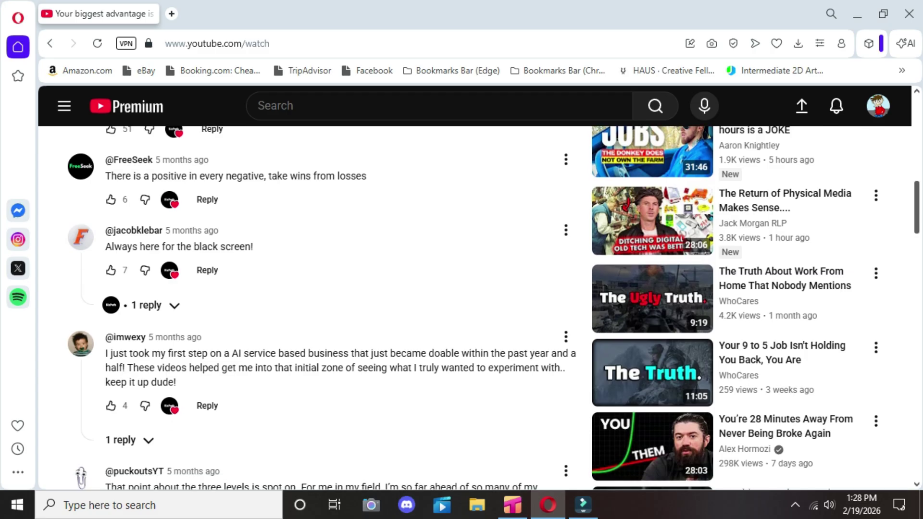
pyautogui.click(653, 298)
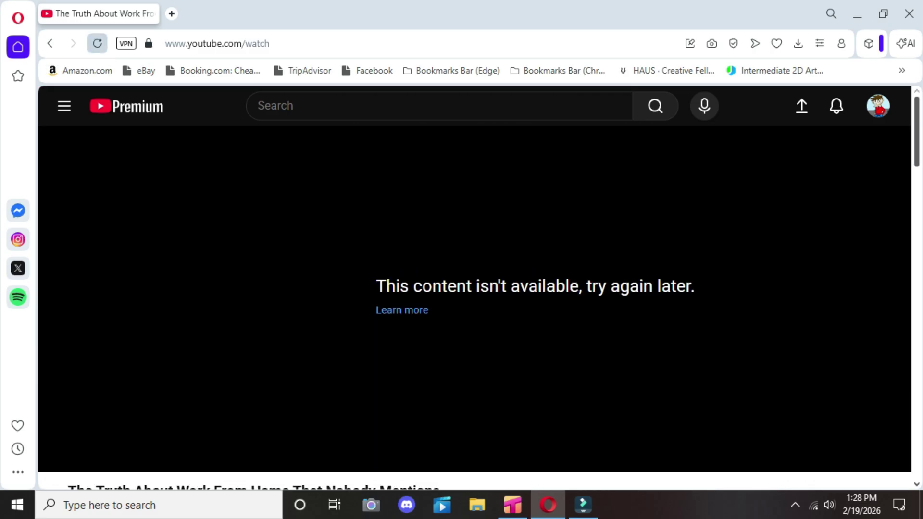
pyautogui.click(97, 43)
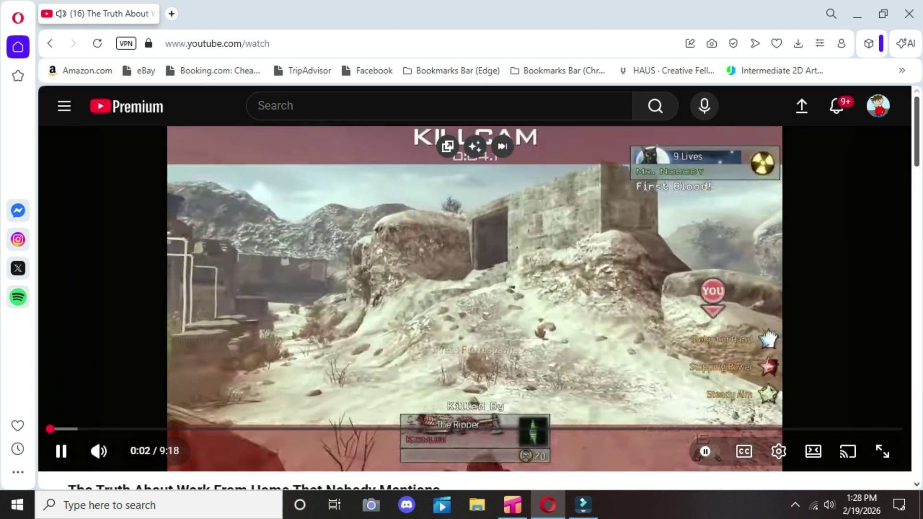
# Find the suggested video "Succeeding on Youtube is Easy: Just Stop Giving a Sh*t", open it and reload its page.
pyautogui.scroll(-9, 462, 308)
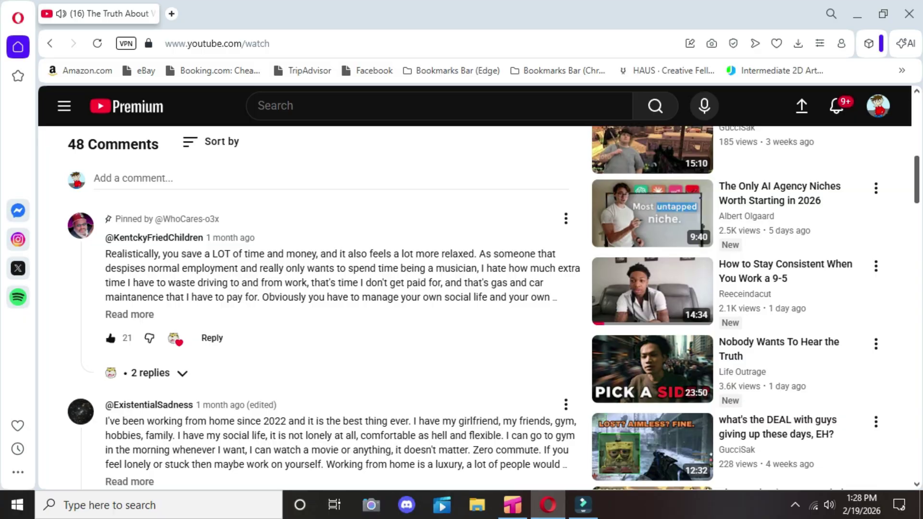
pyautogui.moveTo(652, 291)
pyautogui.scroll(-5, 652, 291)
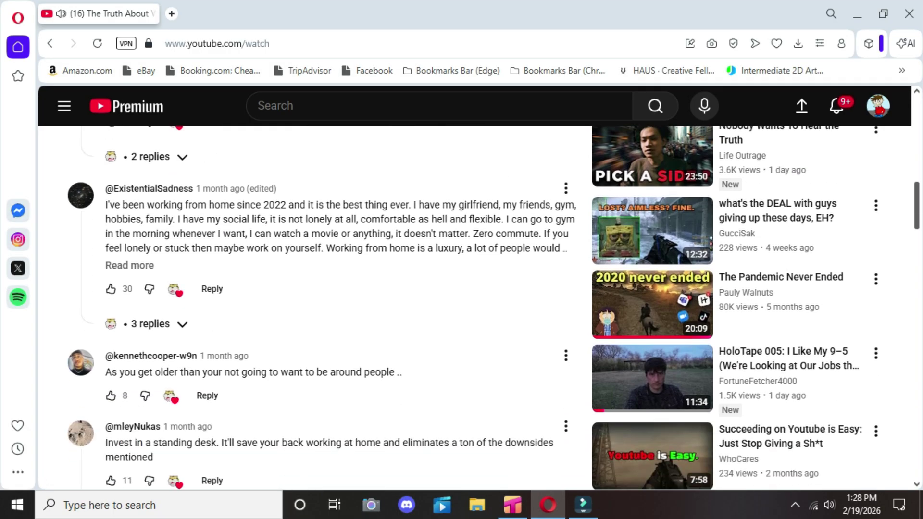
pyautogui.scroll(-5, 652, 291)
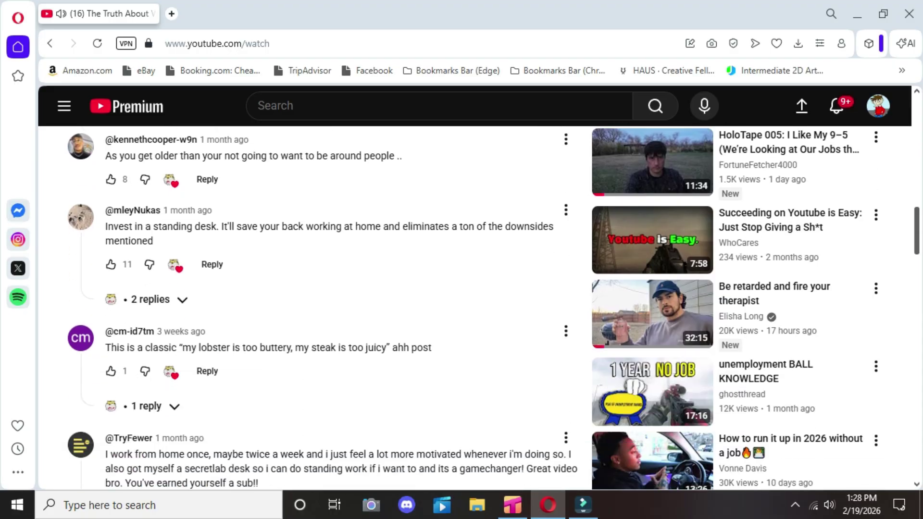
pyautogui.click(652, 240)
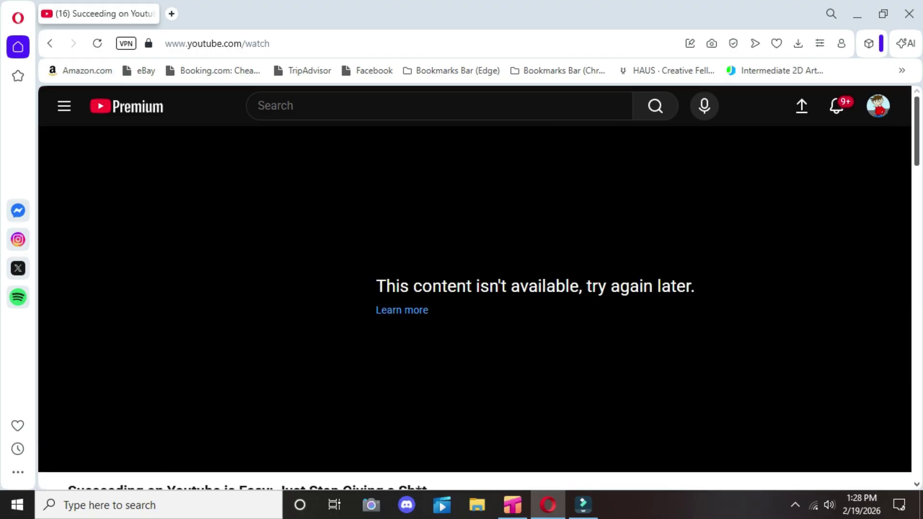
pyautogui.click(97, 43)
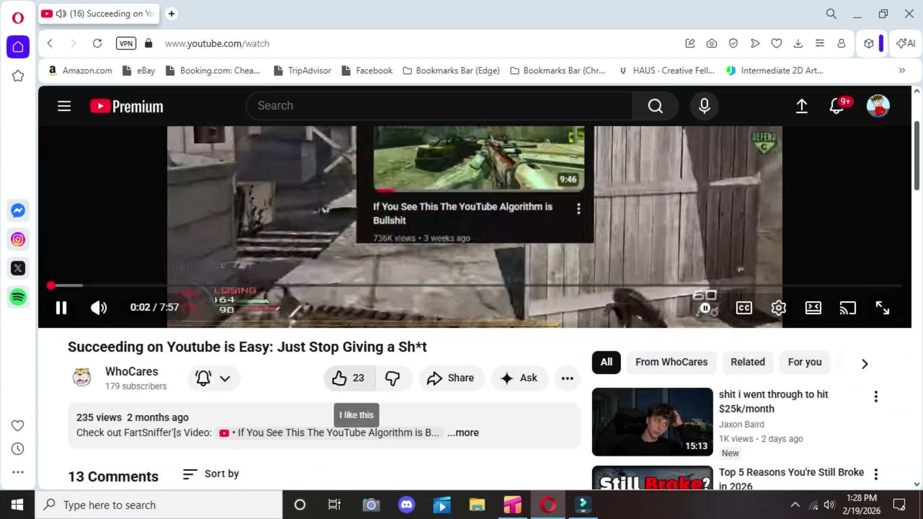
# Like the YouTube video and switch back to Tahoma2D.
pyautogui.click(339, 378)
pyautogui.scroll(2, 339, 378)
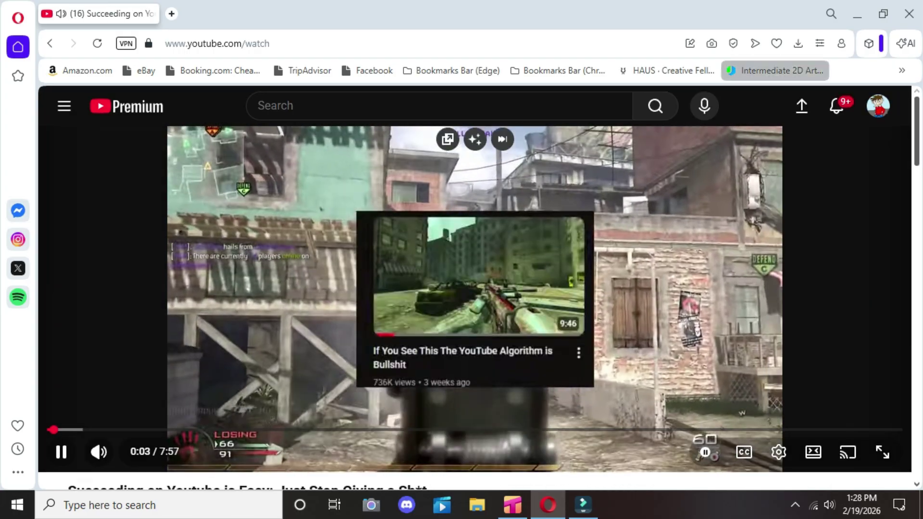
pyautogui.click(858, 14)
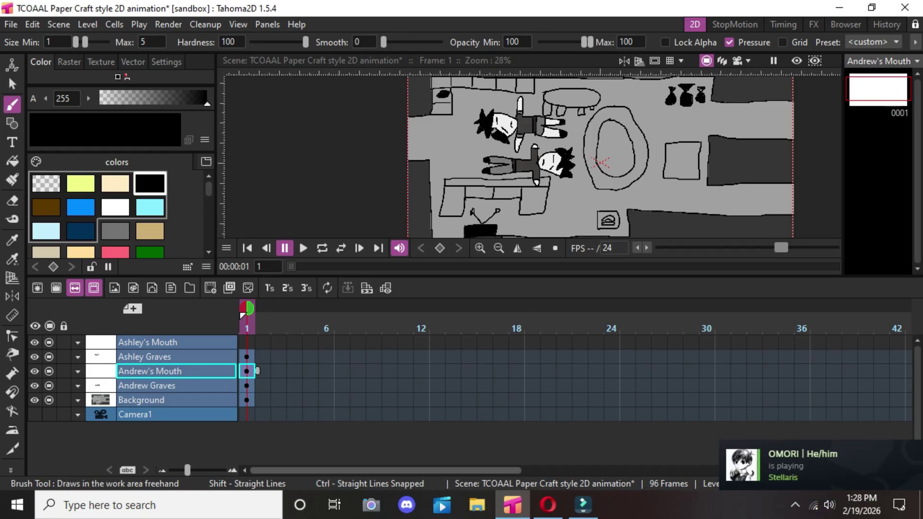
# Extend the first cell of Andrew's Mouth through frame 96 and select frame 97 on that level.
pyautogui.moveTo(375, 471); pyautogui.dragTo(232, 471)
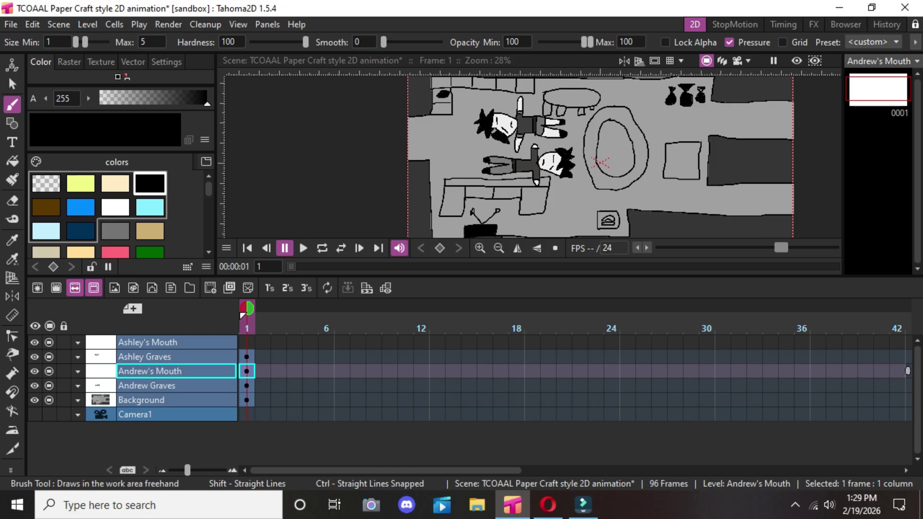
pyautogui.moveTo(908, 371); pyautogui.dragTo(876, 371)
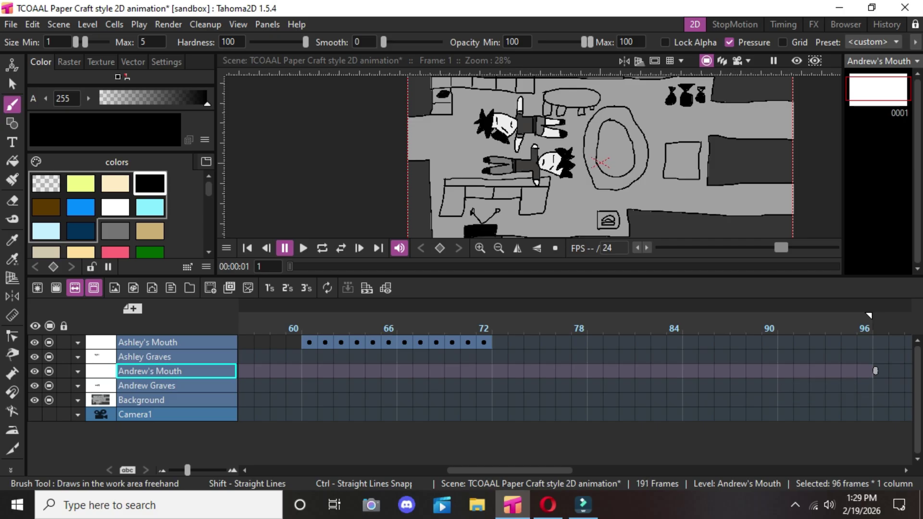
pyautogui.click(880, 371)
pyautogui.click(868, 313)
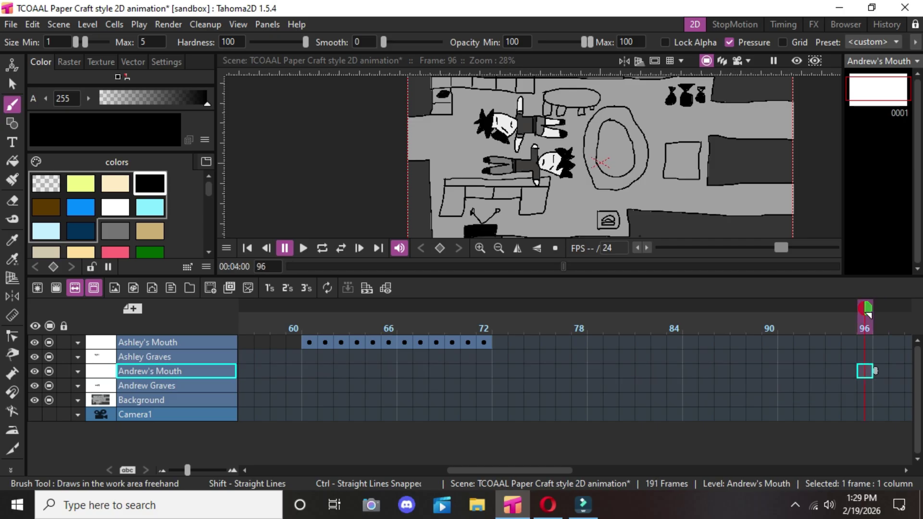
pyautogui.press('.')
pyautogui.click(869, 314)
pyautogui.press('Escape')
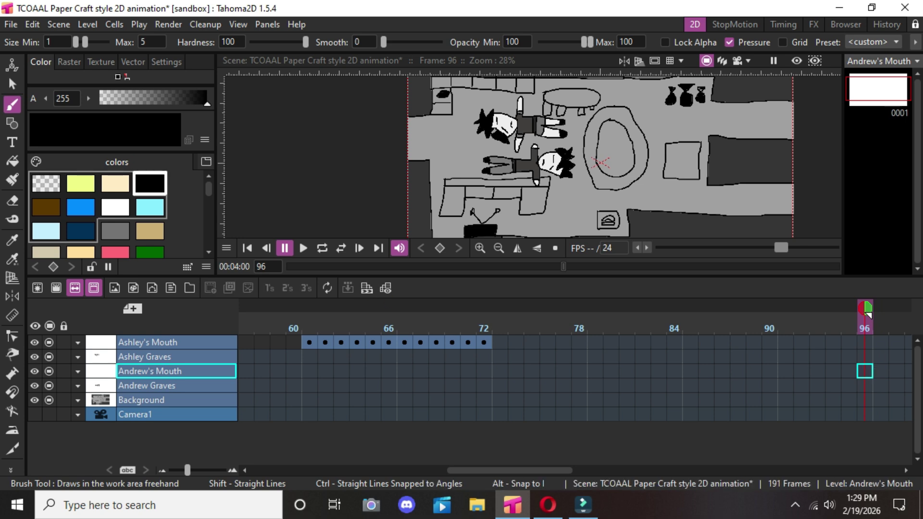
pyautogui.click(881, 371)
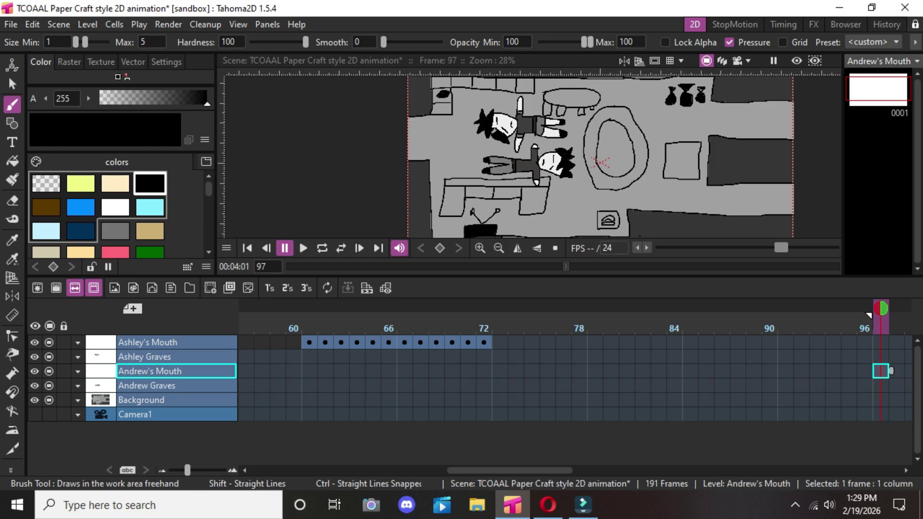
# Draw a small open black mouth on Andrew's face at frame 97 of Andrew's Mouth and compare it with the neighbouring frames.
pyautogui.scroll(8, 546, 166)
pyautogui.scroll(4, 519, 161)
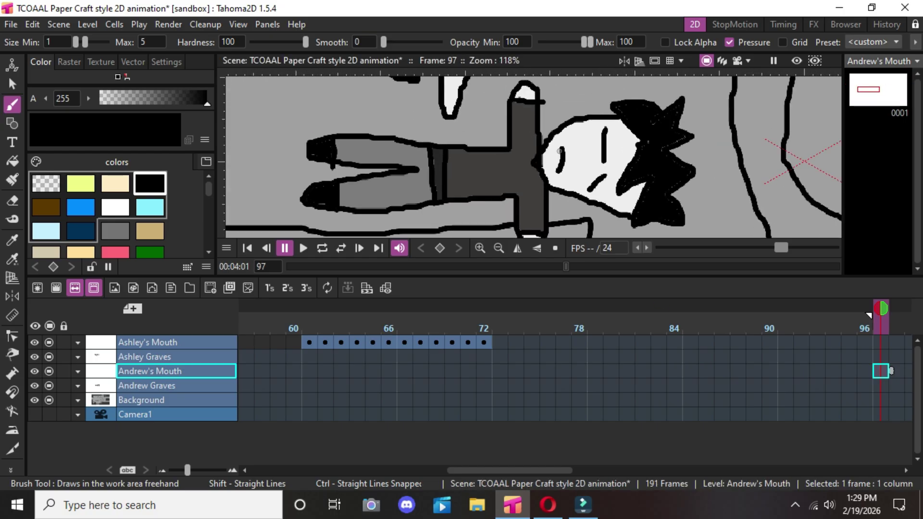
pyautogui.moveTo(560, 149)
pyautogui.mouseDown()
pyautogui.moveTo(546, 164)
pyautogui.moveTo(557, 169)
pyautogui.mouseUp()
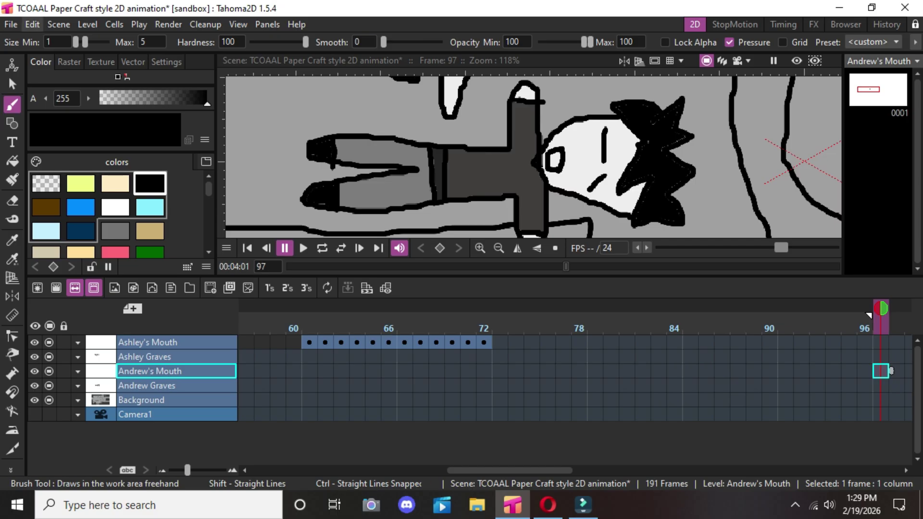
pyautogui.click(32, 24)
pyautogui.click(52, 43)
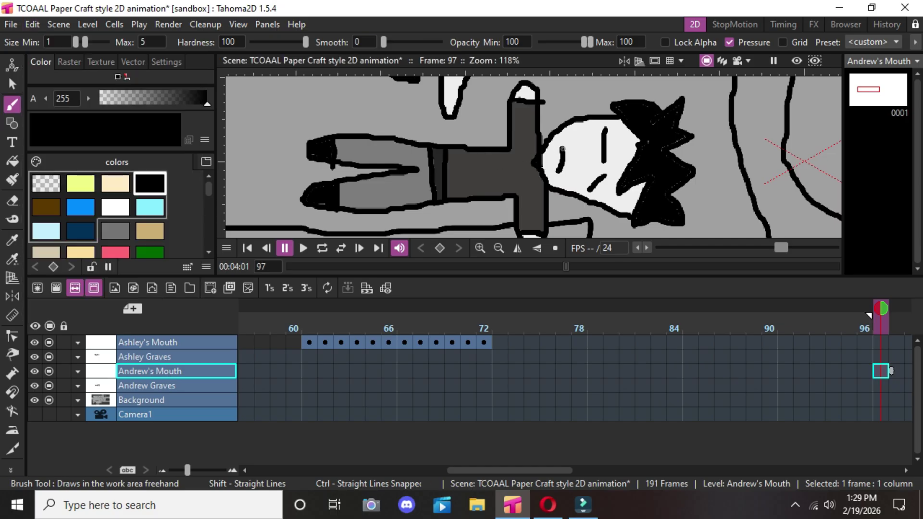
pyautogui.moveTo(555, 155); pyautogui.dragTo(556, 171)
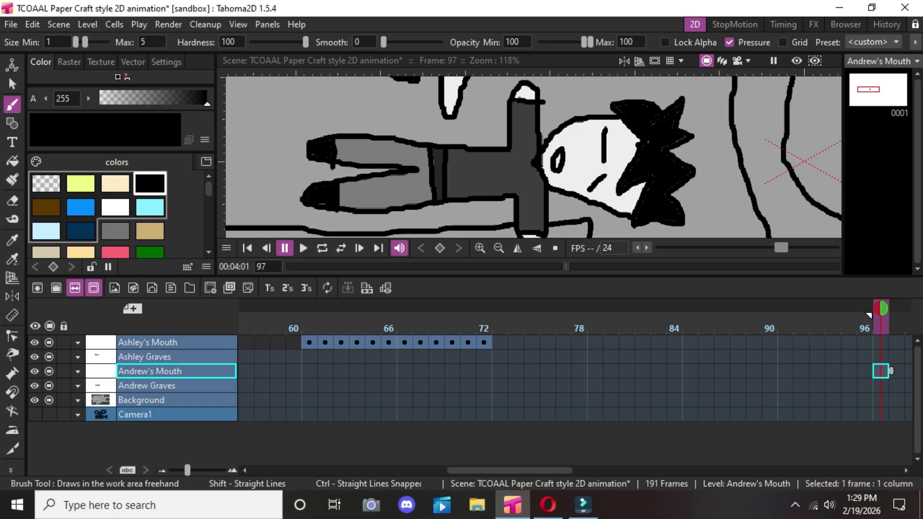
pyautogui.click(896, 371)
pyautogui.press('Left')
pyautogui.press('Left')
pyautogui.press('Right')
# Paint over the open part of Andrew's mouth with the near-white face colour, leaving only the closed mouth line.
pyautogui.scroll(-5, 97, 211)
pyautogui.click(46, 193)
pyautogui.scroll(4, 561, 146)
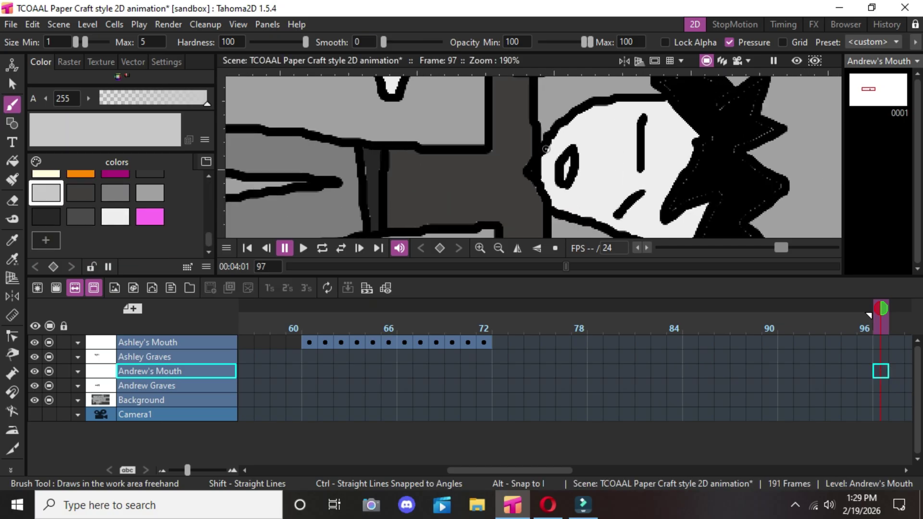
pyautogui.moveTo(561, 146); pyautogui.dragTo(548, 190)
pyautogui.click(32, 24)
pyautogui.click(48, 34)
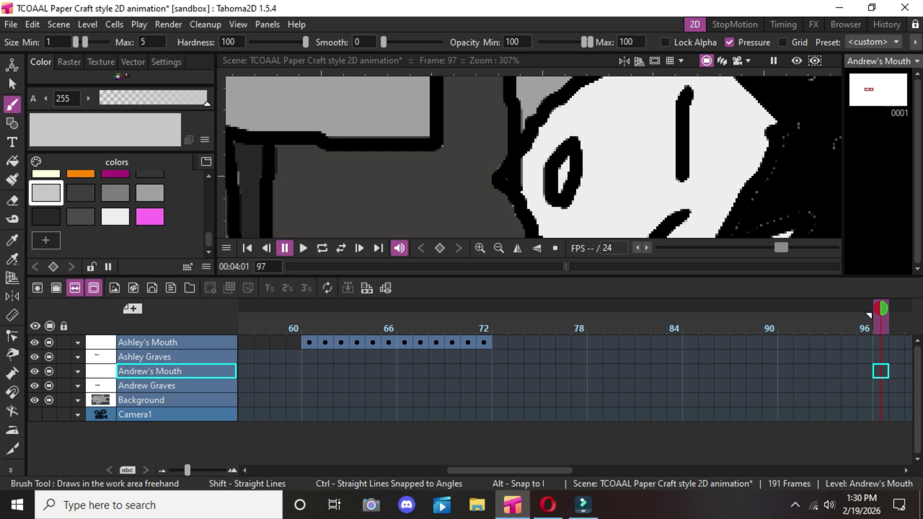
pyautogui.click(115, 217)
pyautogui.moveTo(548, 155)
pyautogui.mouseDown()
pyautogui.moveTo(543, 179)
pyautogui.moveTo(554, 177)
pyautogui.moveTo(549, 199)
pyautogui.moveTo(557, 144)
pyautogui.moveTo(549, 213)
pyautogui.mouseUp()
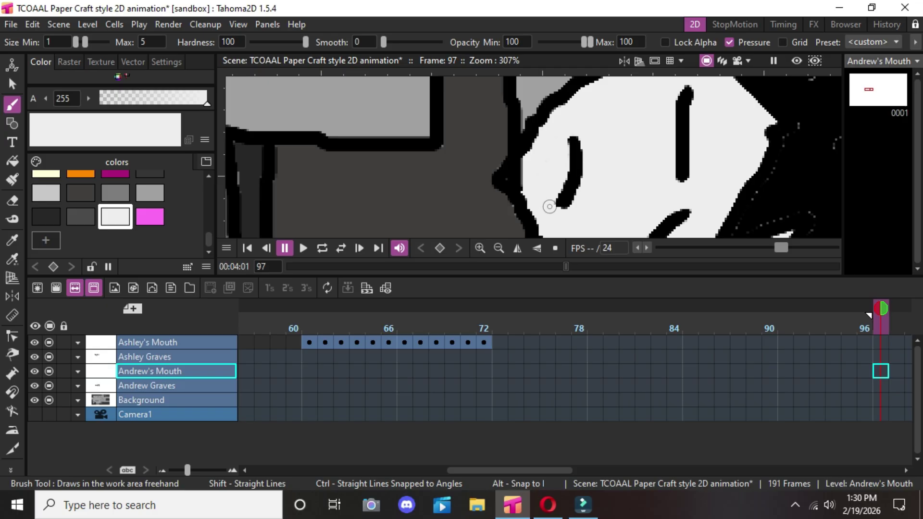
# Check frames 96 and 95, then undo the cover stroke and the open mouth drawn on Andrew's Mouth.
pyautogui.scroll(-2, 707, 212)
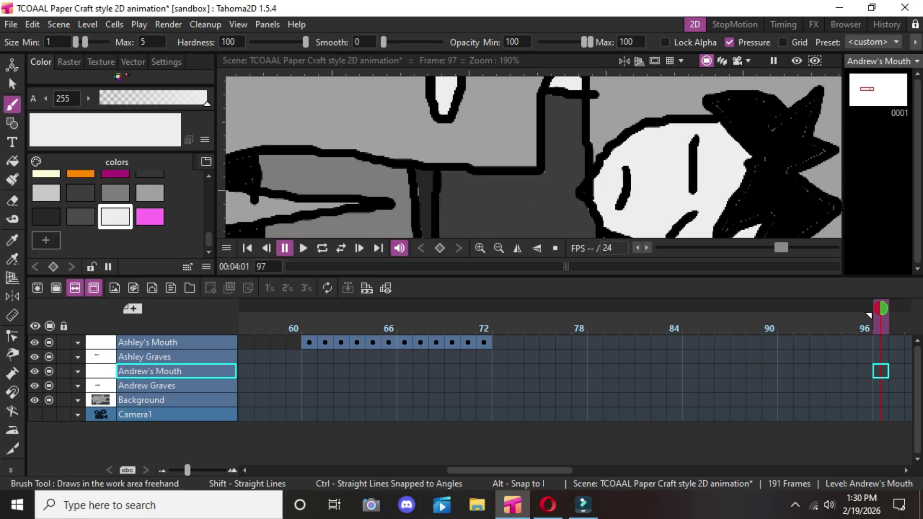
pyautogui.click(868, 315)
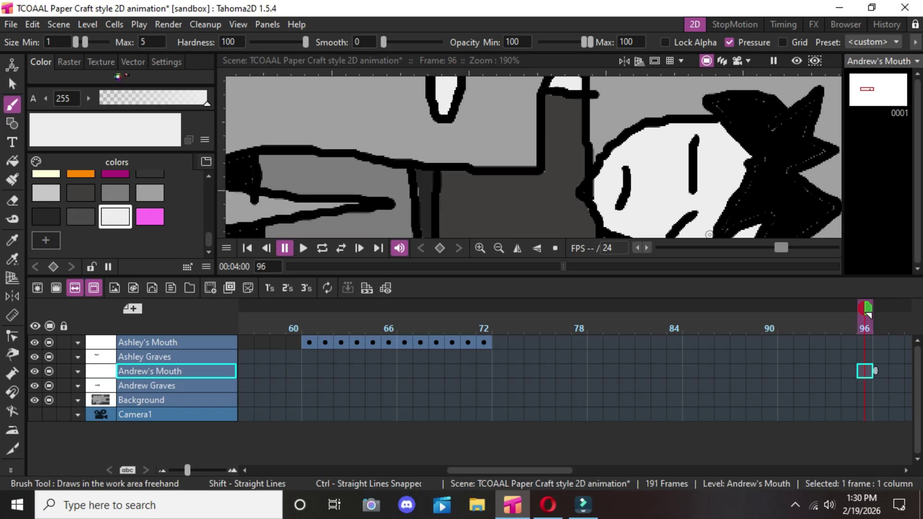
pyautogui.press('Left')
pyautogui.hotkey('alt', 'e')
pyautogui.press('Escape')
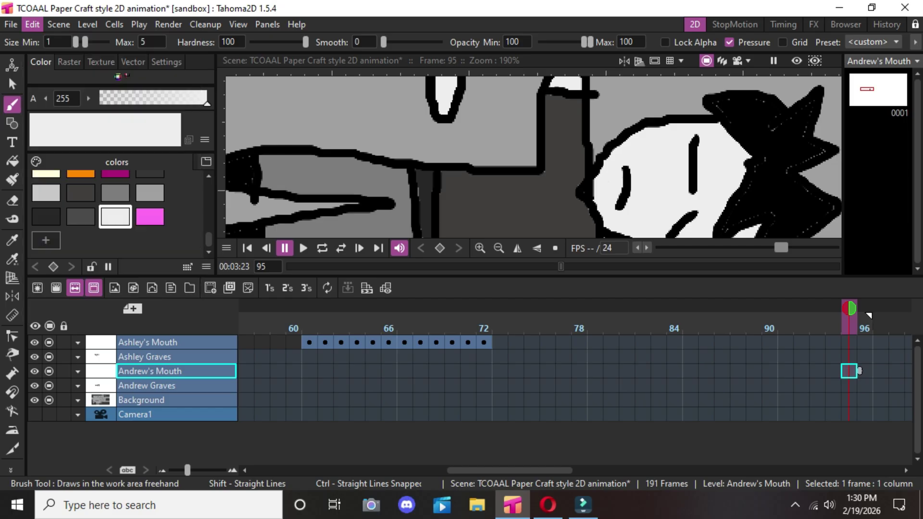
pyautogui.click(33, 25)
pyautogui.click(57, 41)
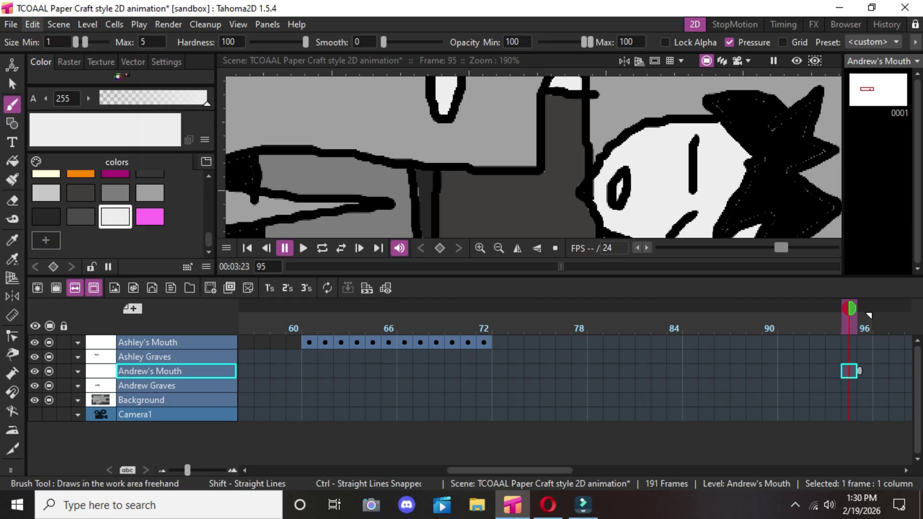
pyautogui.click(32, 24)
pyautogui.click(56, 42)
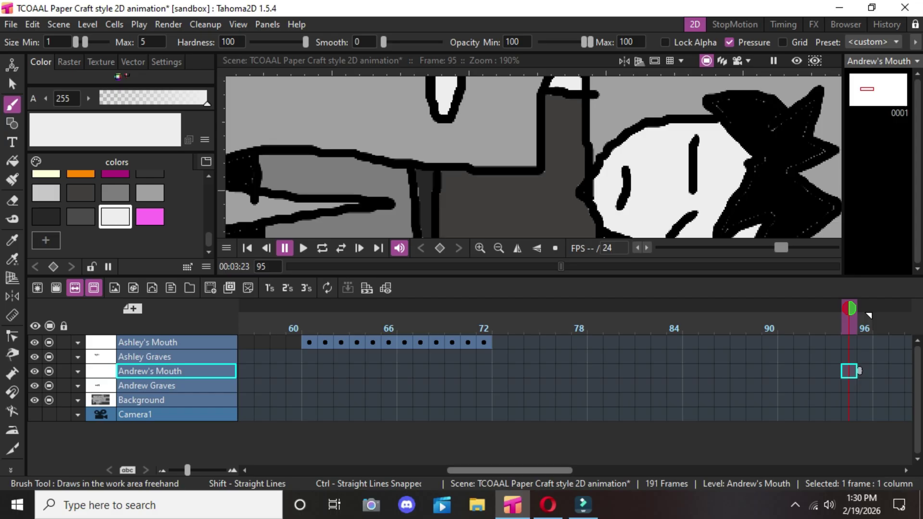
# Delete the frame 1 cell of the Andrew's Mouth level.
pyautogui.moveTo(510, 470); pyautogui.dragTo(312, 470)
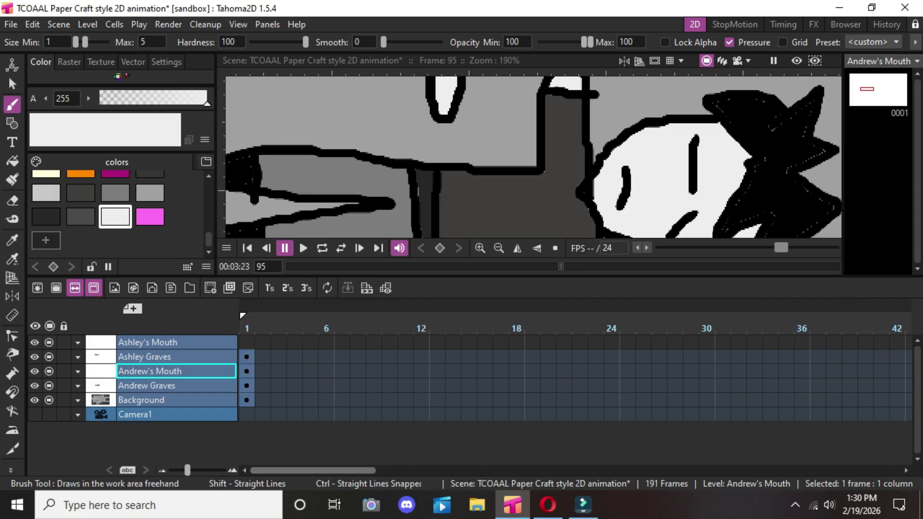
pyautogui.moveTo(312, 470)
pyautogui.mouseDown()
pyautogui.moveTo(467, 470)
pyautogui.moveTo(312, 471)
pyautogui.mouseUp()
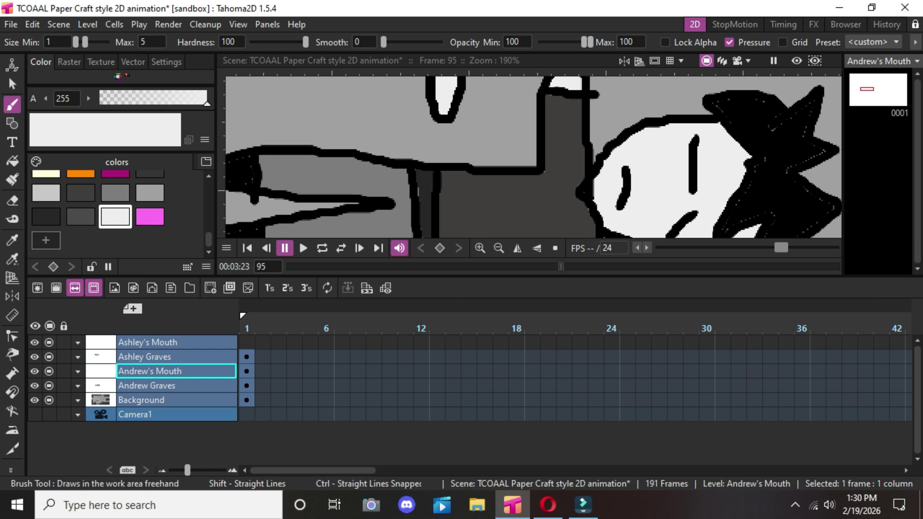
pyautogui.click(246, 342)
pyautogui.click(278, 371)
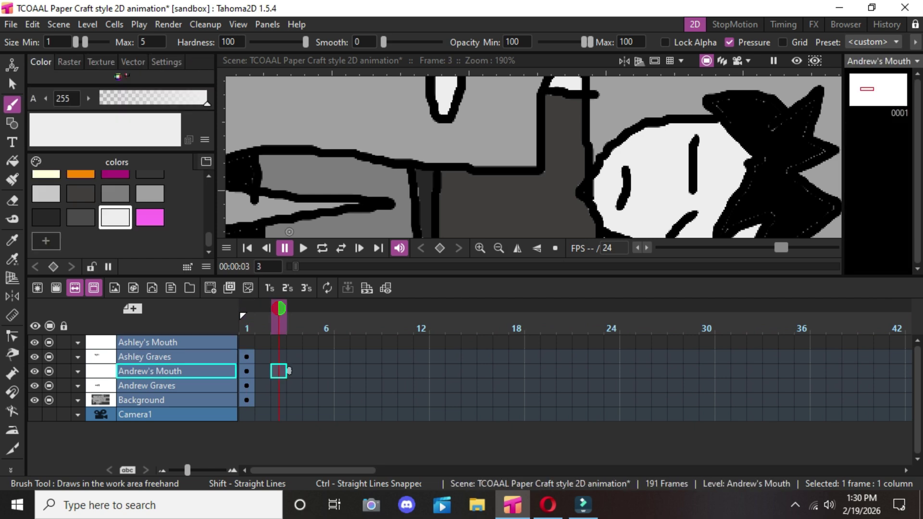
pyautogui.click(279, 385)
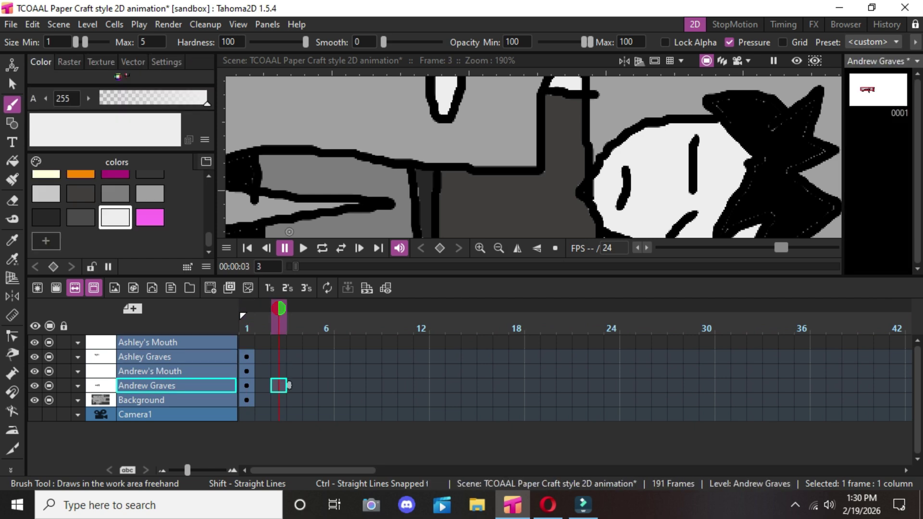
pyautogui.click(247, 370)
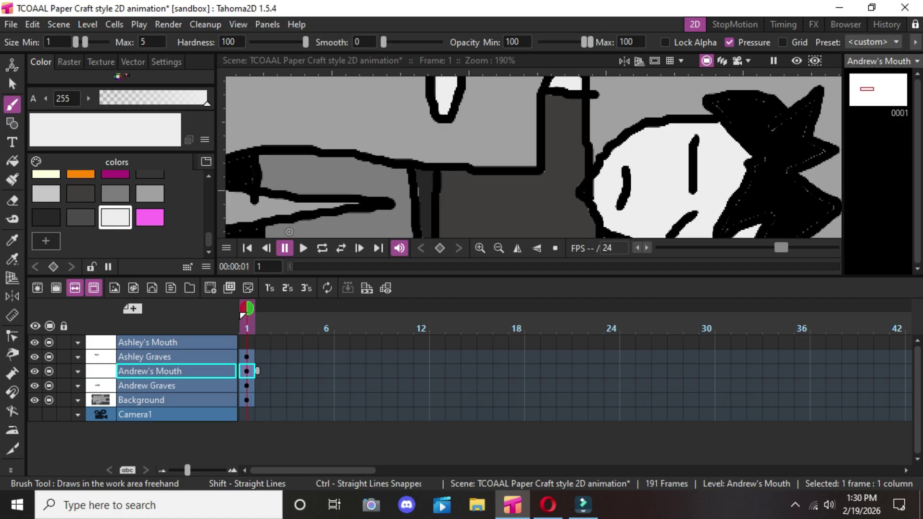
pyautogui.rightClick(248, 370)
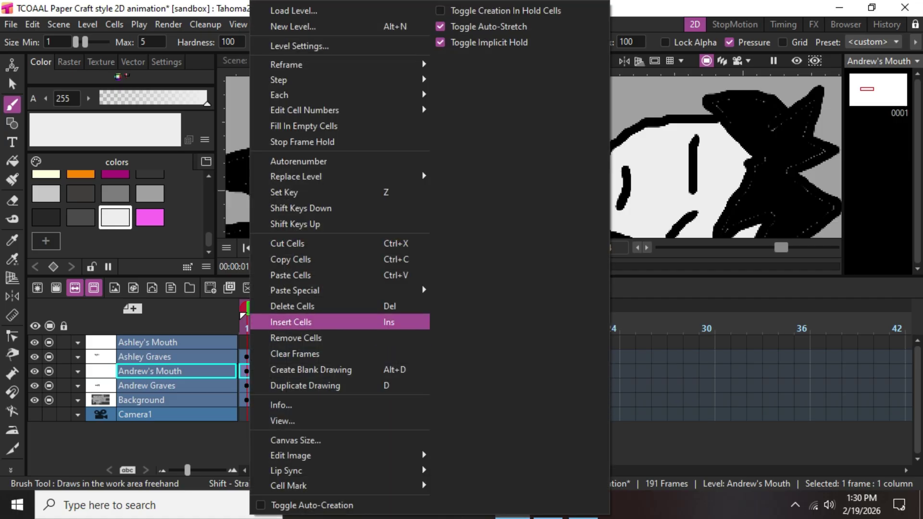
pyautogui.click(311, 307)
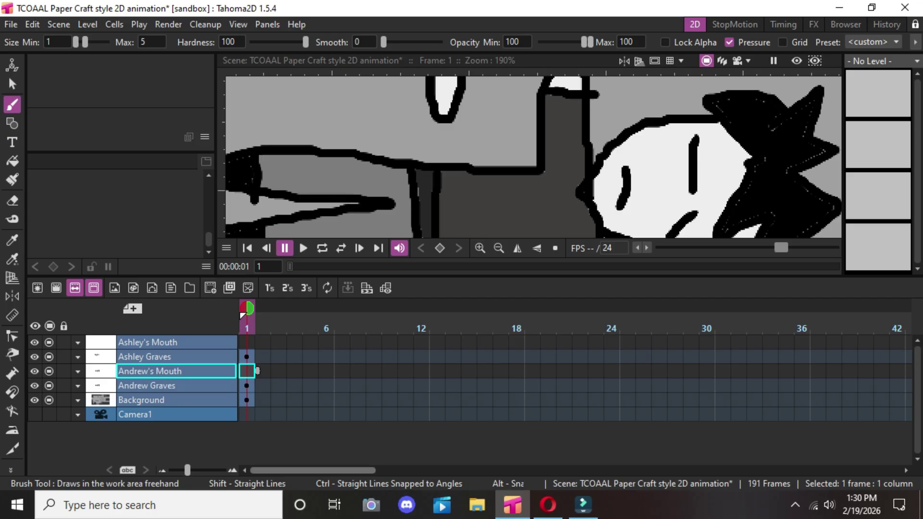
pyautogui.moveTo(313, 470); pyautogui.dragTo(527, 470)
pyautogui.hscroll(-5, 572, 375)
pyautogui.hscroll(10, 572, 375)
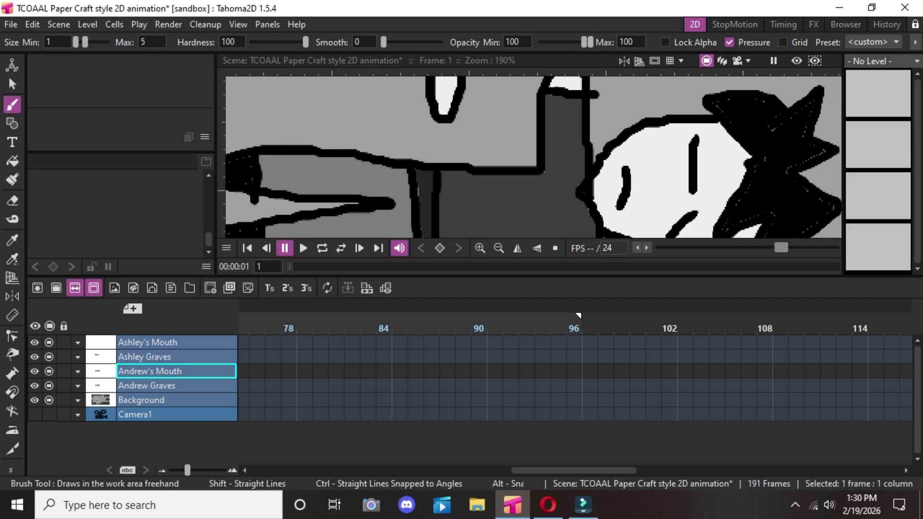
pyautogui.click(589, 371)
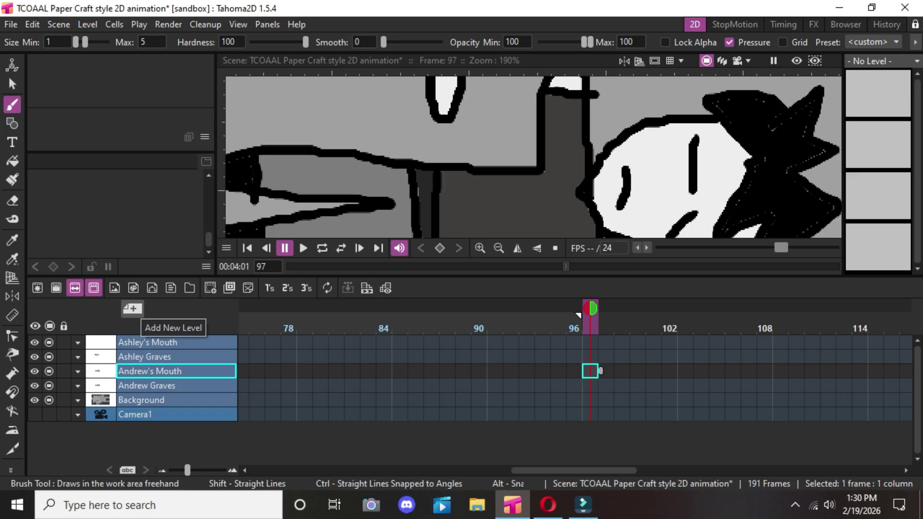
pyautogui.click(132, 309)
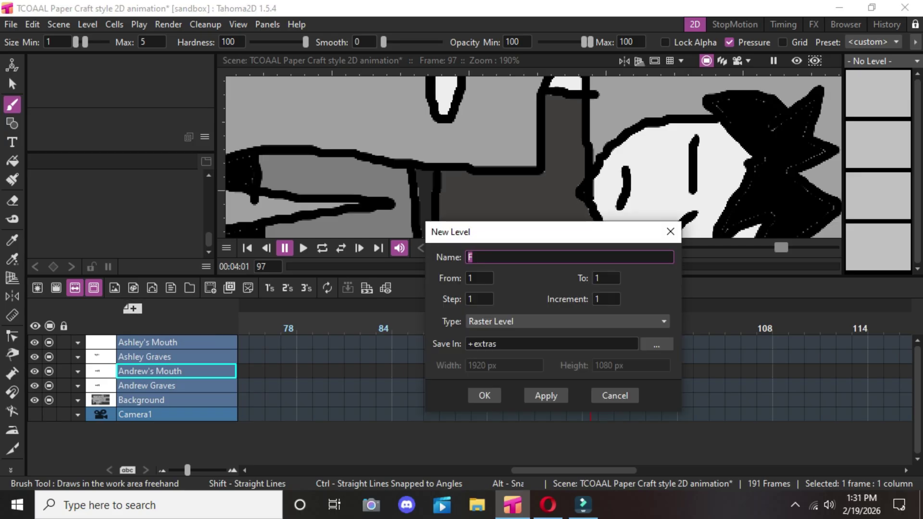
pyautogui.click(670, 232)
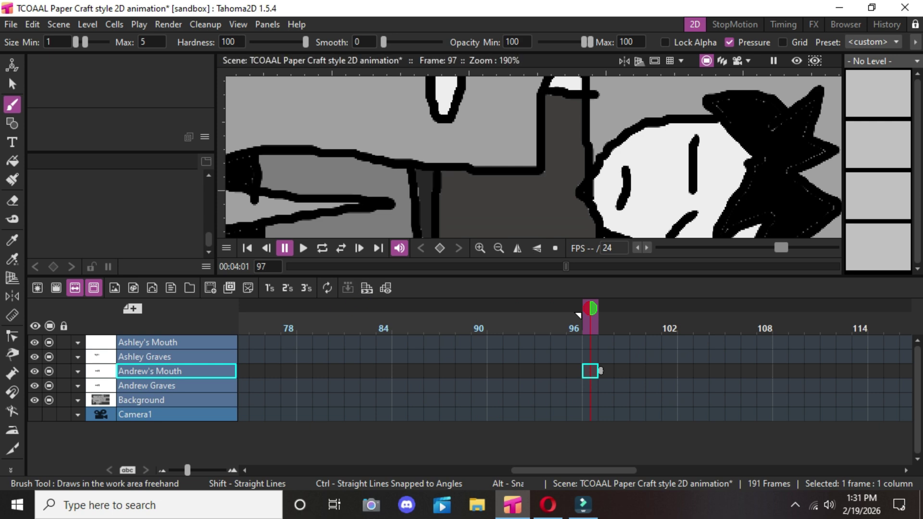
pyautogui.doubleClick(164, 371)
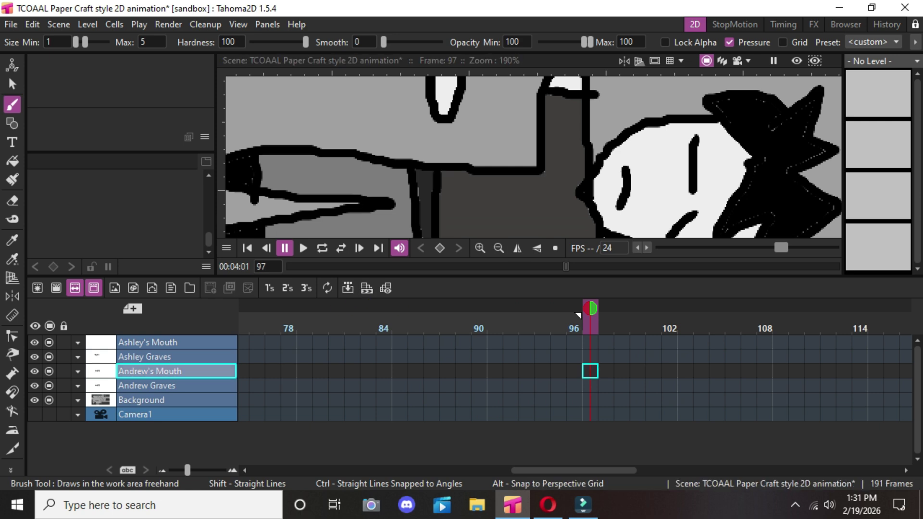
pyautogui.click(185, 371)
pyautogui.press('Return')
# Move the Andrew Graves cell from frame 1 to frame 96 of Andrew's Mouth and select frame 97 on that level.
pyautogui.moveTo(574, 471); pyautogui.dragTo(312, 470)
pyautogui.click(247, 385)
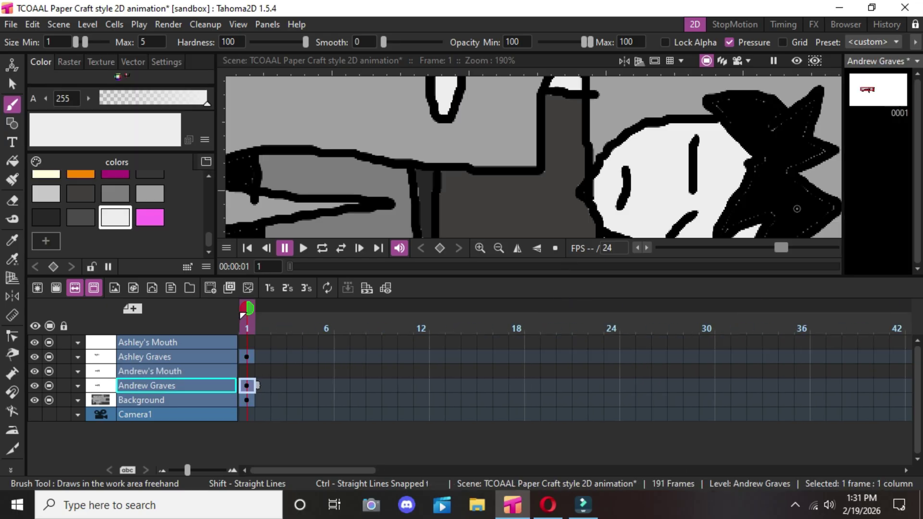
pyautogui.moveTo(257, 385)
pyautogui.mouseDown()
pyautogui.moveTo(469, 357)
pyautogui.moveTo(897, 385)
pyautogui.moveTo(905, 371)
pyautogui.moveTo(822, 385)
pyautogui.moveTo(863, 371)
pyautogui.mouseUp()
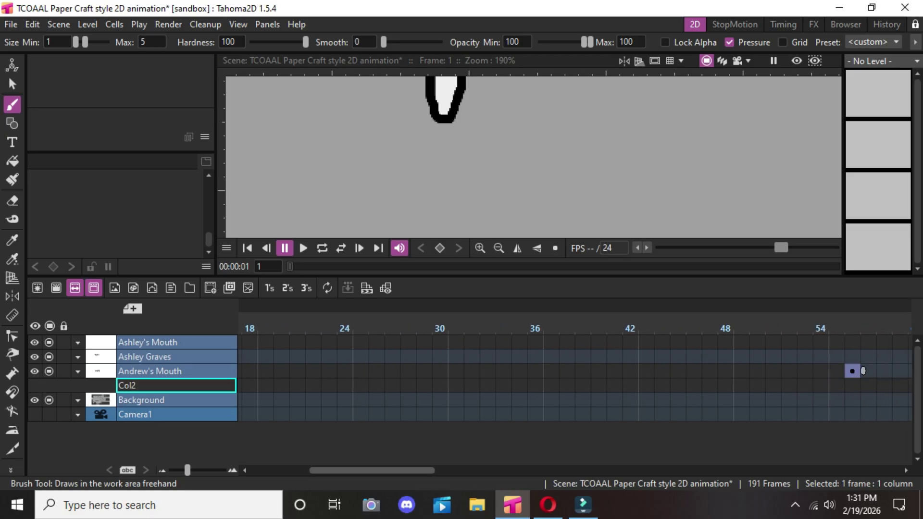
pyautogui.moveTo(372, 471); pyautogui.dragTo(496, 471)
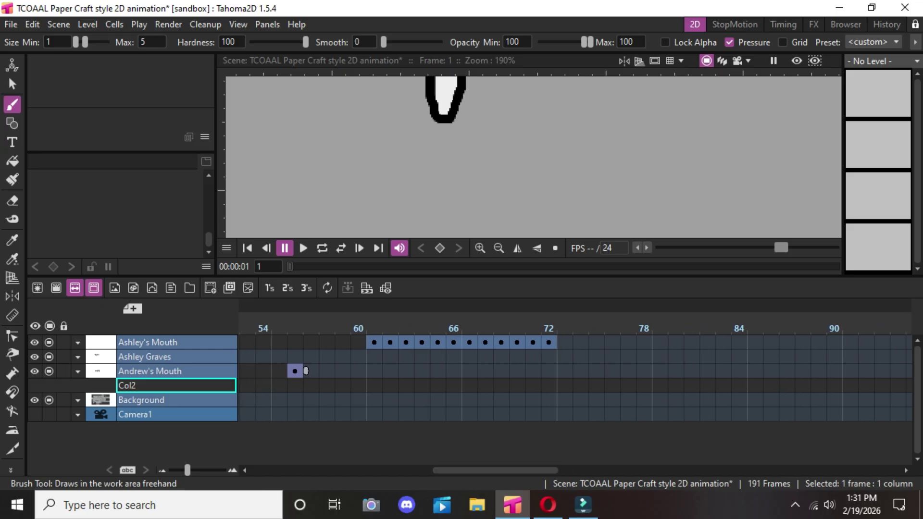
pyautogui.moveTo(306, 371); pyautogui.dragTo(829, 370)
pyautogui.moveTo(495, 471); pyautogui.dragTo(586, 471)
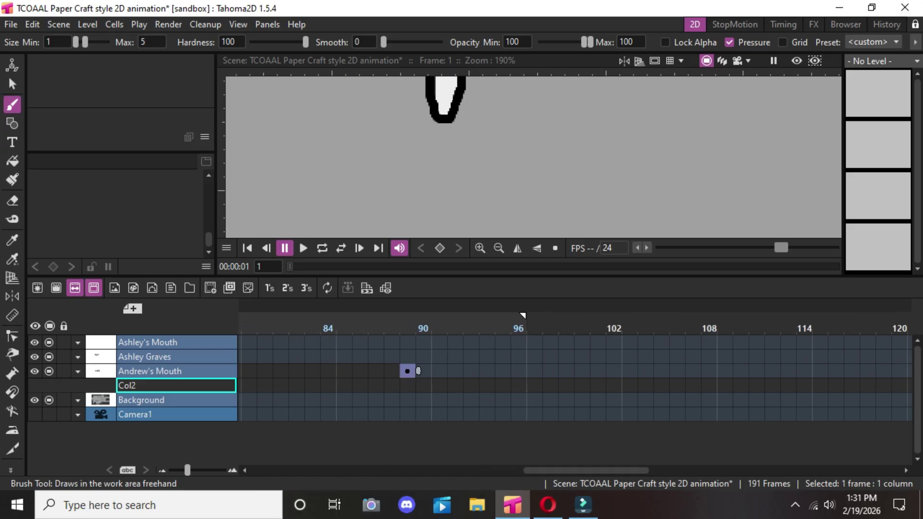
pyautogui.moveTo(419, 370); pyautogui.dragTo(529, 371)
pyautogui.click(535, 371)
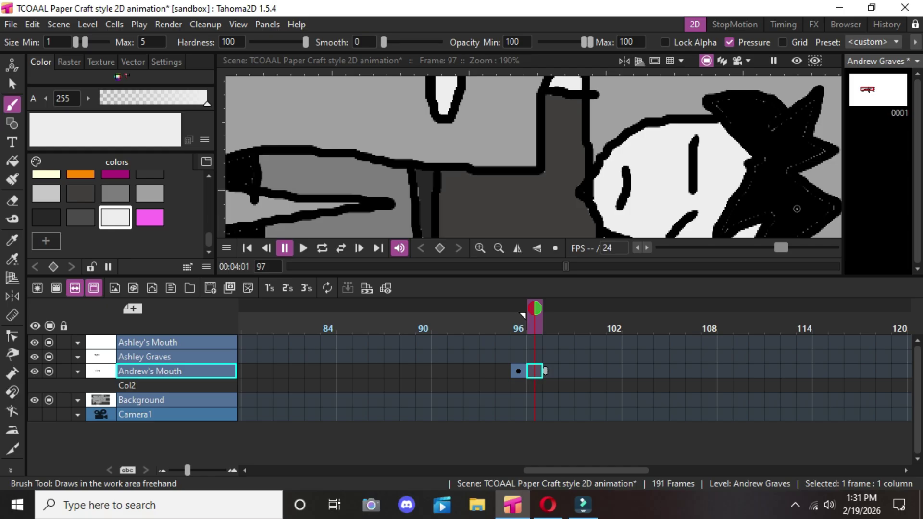
# Draw a narrow open mouth in black on Andrew's face at frame 97, undoing the first attempt and redrawing it.
pyautogui.scroll(5, 98, 214)
pyautogui.click(149, 184)
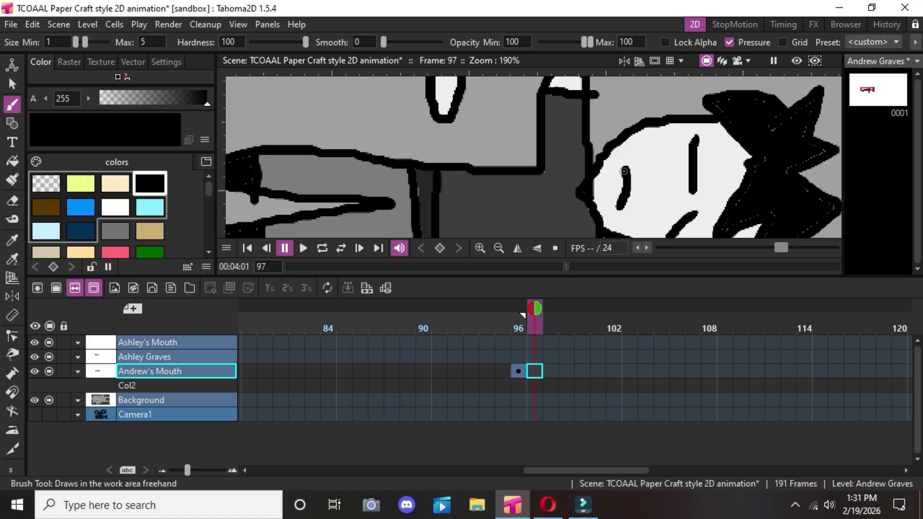
pyautogui.moveTo(614, 186); pyautogui.dragTo(624, 212)
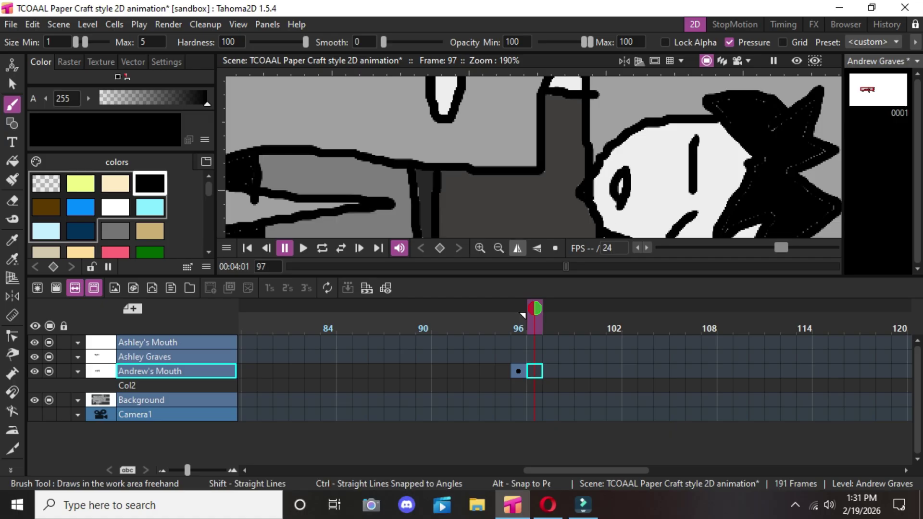
pyautogui.click(33, 24)
pyautogui.click(29, 39)
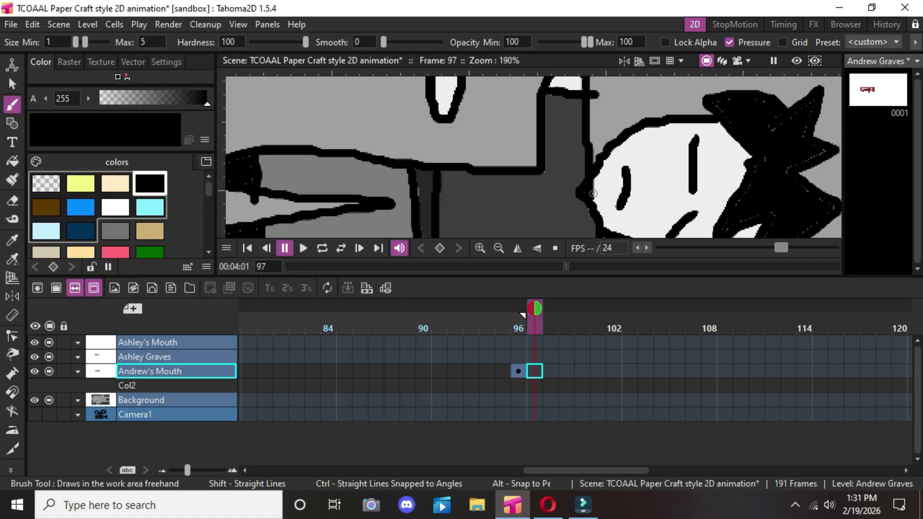
pyautogui.moveTo(622, 173)
pyautogui.mouseDown()
pyautogui.moveTo(610, 199)
pyautogui.moveTo(620, 207)
pyautogui.mouseUp()
# Copy the frame 96 cell of the Andrew's Mouth level to frame 98 and check frames 97 and 96.
pyautogui.click(550, 371)
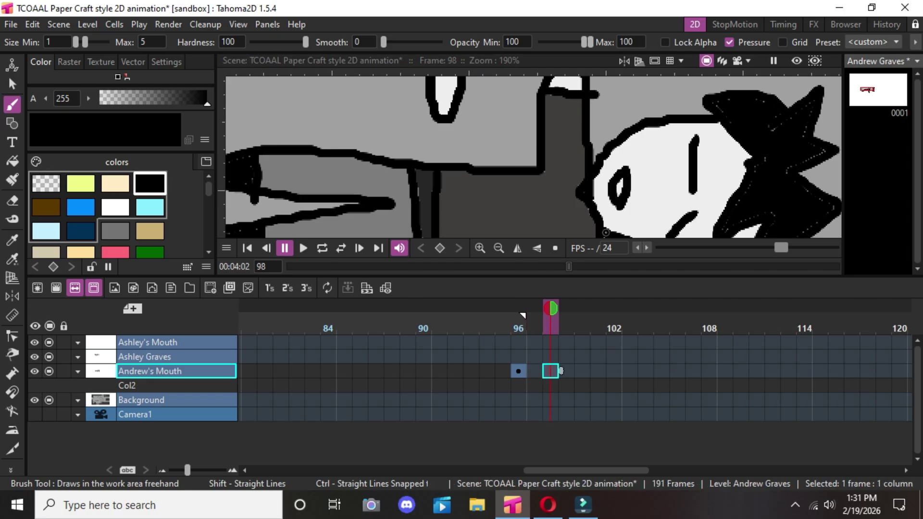
pyautogui.click(519, 372)
pyautogui.rightClick(520, 372)
pyautogui.click(558, 259)
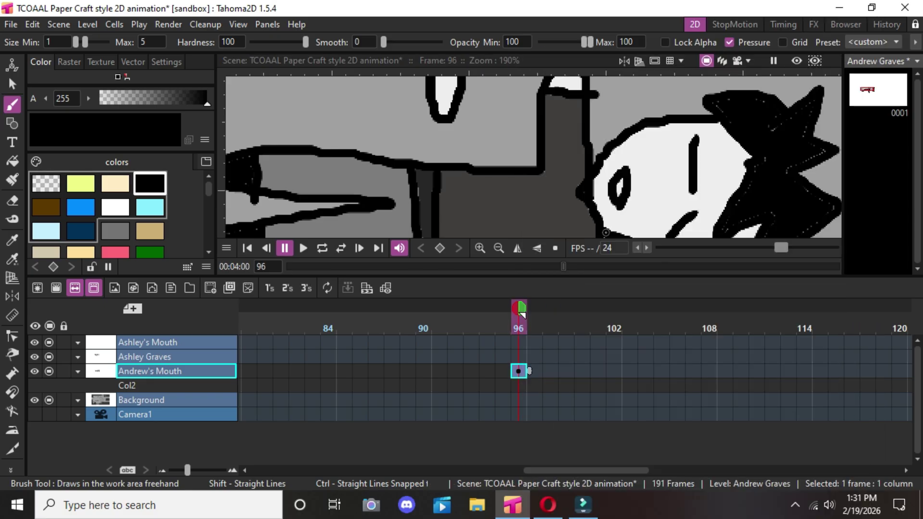
pyautogui.click(550, 371)
pyautogui.rightClick(550, 371)
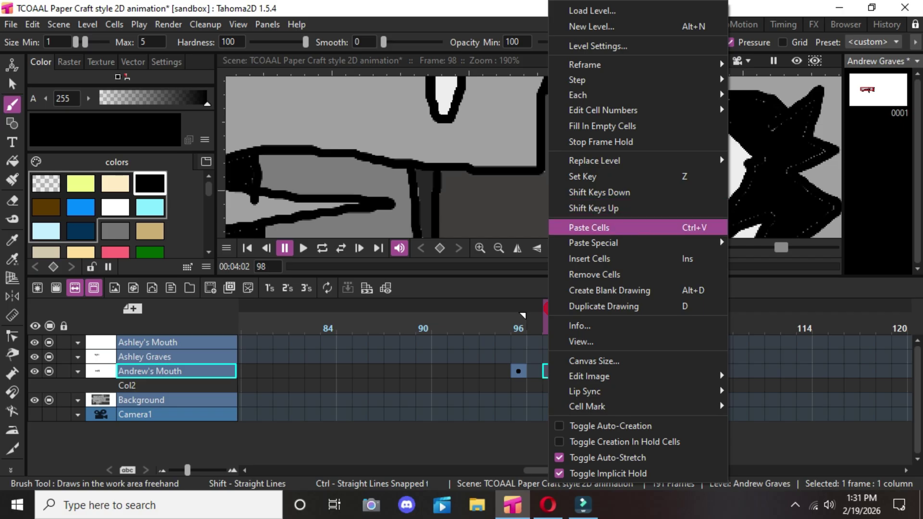
pyautogui.click(589, 227)
pyautogui.press('Left')
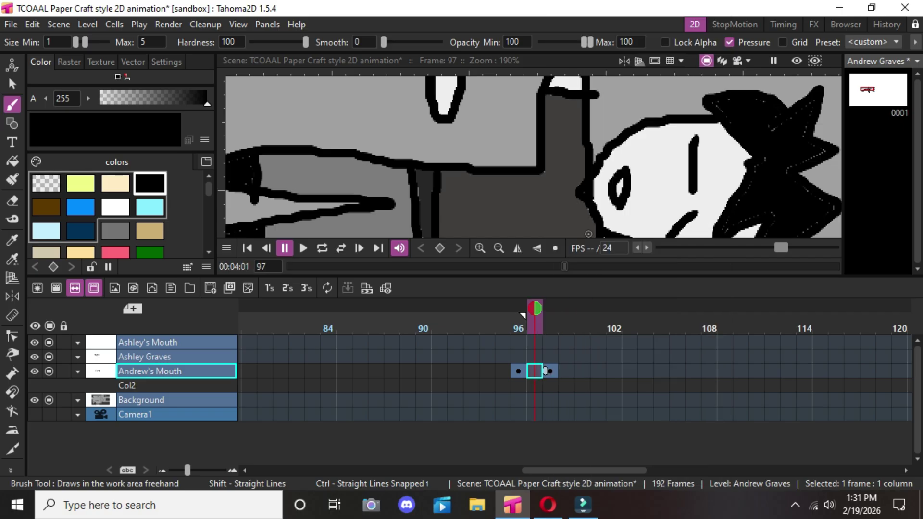
pyautogui.moveTo(546, 371); pyautogui.dragTo(522, 314)
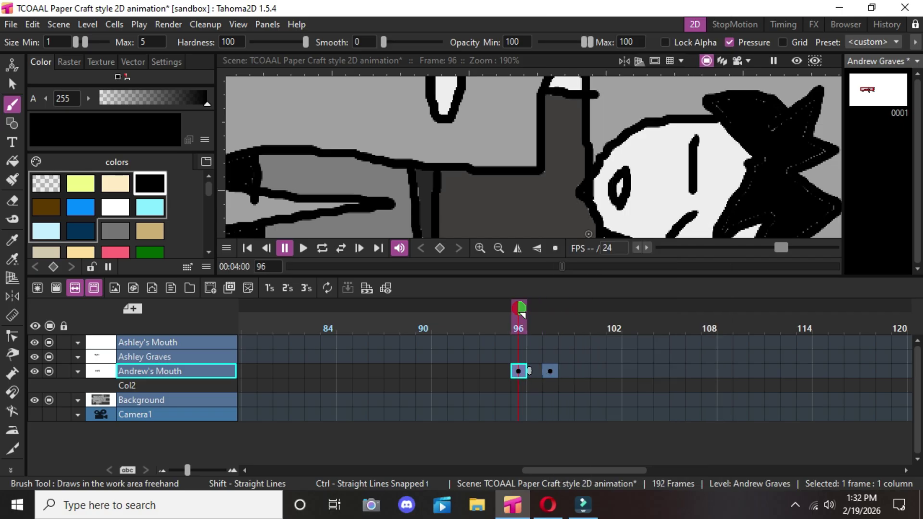
# Paint over the outer stroke of Andrew's open mouth at frame 97 with the off-white face colour.
pyautogui.press('Right')
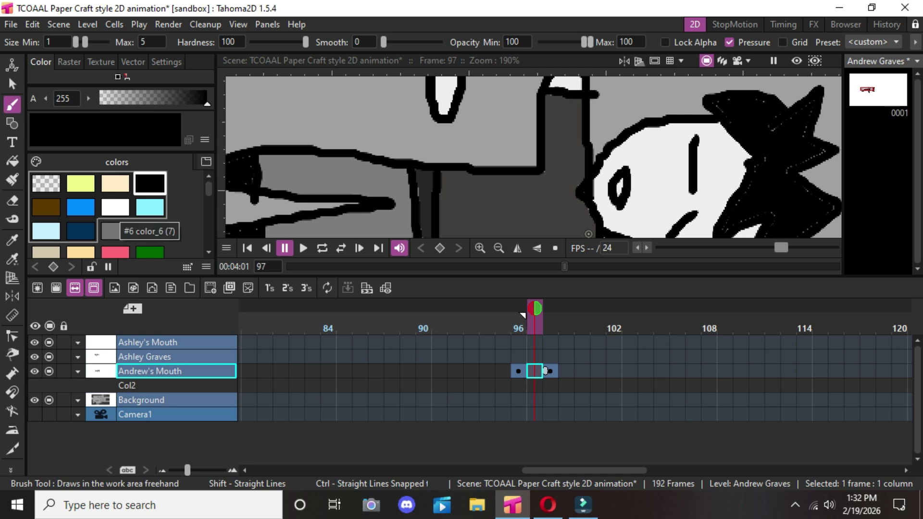
pyautogui.scroll(-1, 96, 214)
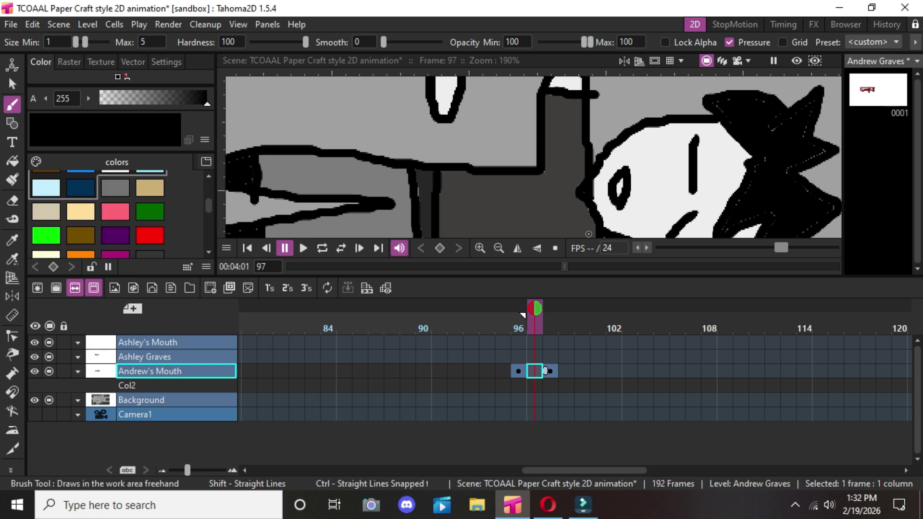
pyautogui.scroll(-3, 115, 214)
pyautogui.click(115, 221)
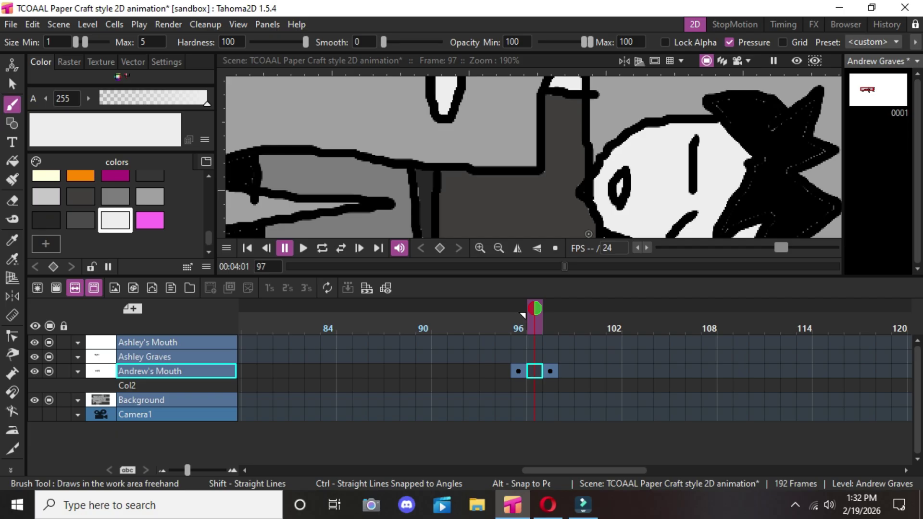
pyautogui.scroll(3, 615, 178)
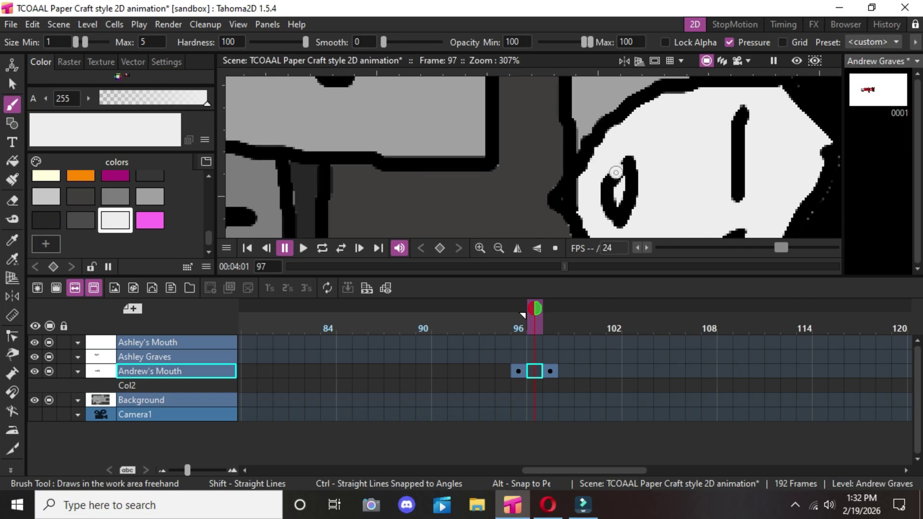
pyautogui.moveTo(615, 172)
pyautogui.mouseDown()
pyautogui.moveTo(597, 197)
pyautogui.moveTo(607, 192)
pyautogui.moveTo(605, 221)
pyautogui.mouseUp()
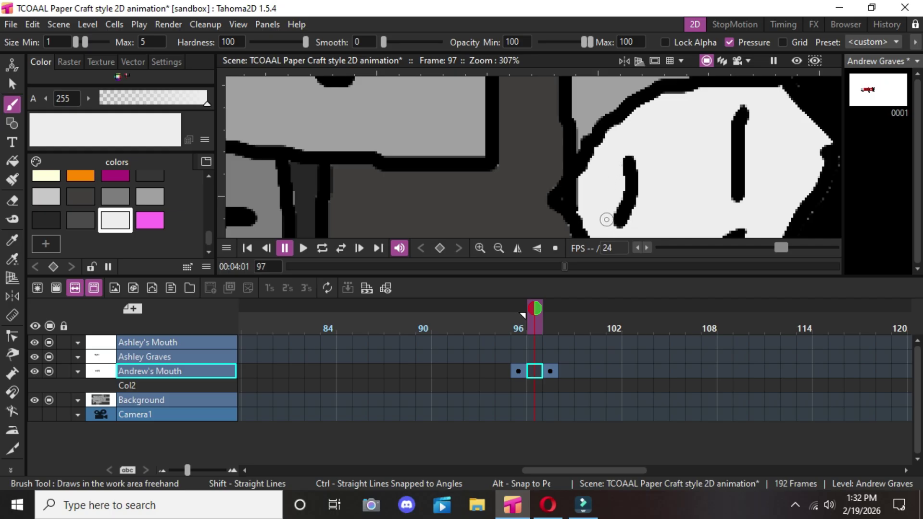
pyautogui.scroll(-3, 659, 155)
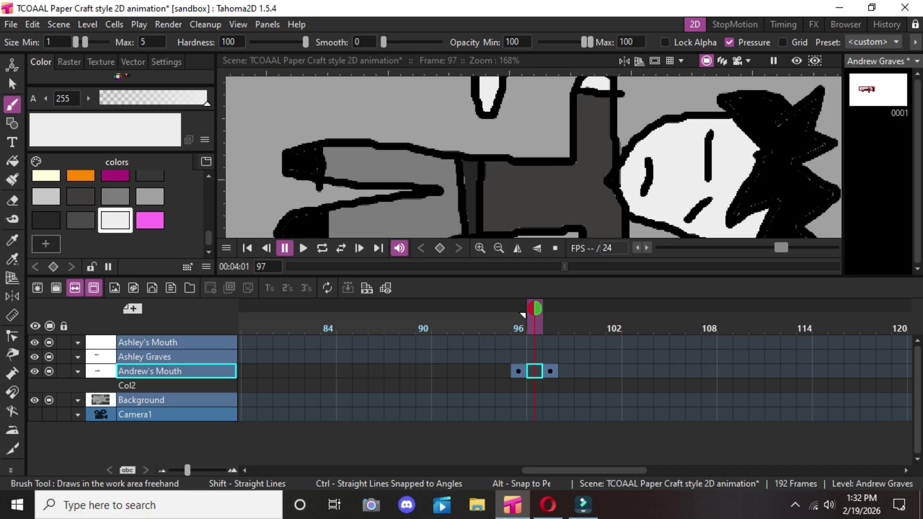
# Copy the frame 98 cell of the Andrew's Mouth level to frame 100.
pyautogui.click(566, 371)
pyautogui.click(582, 371)
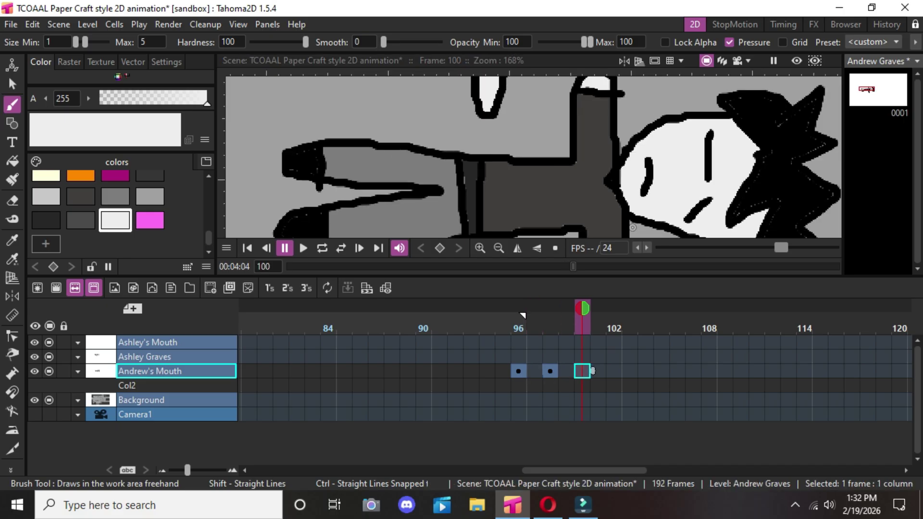
pyautogui.click(550, 371)
pyautogui.click(593, 259)
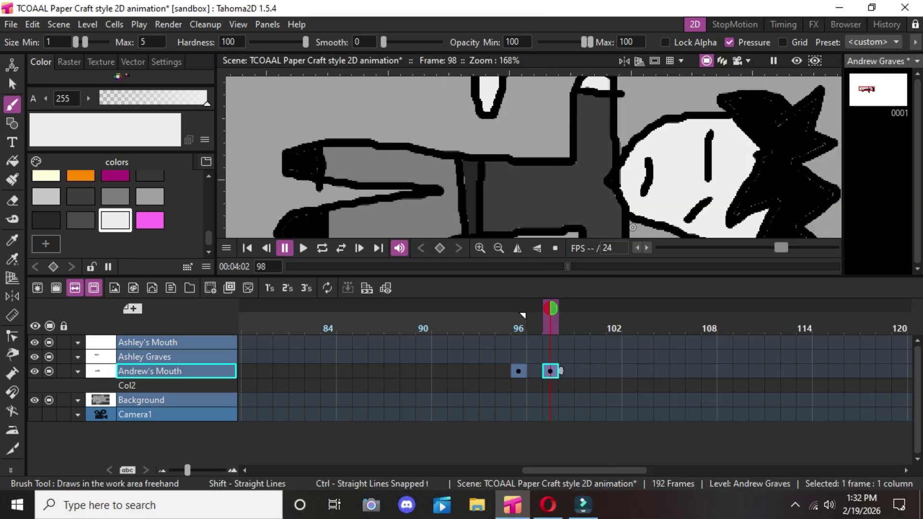
pyautogui.click(582, 371)
pyautogui.rightClick(582, 371)
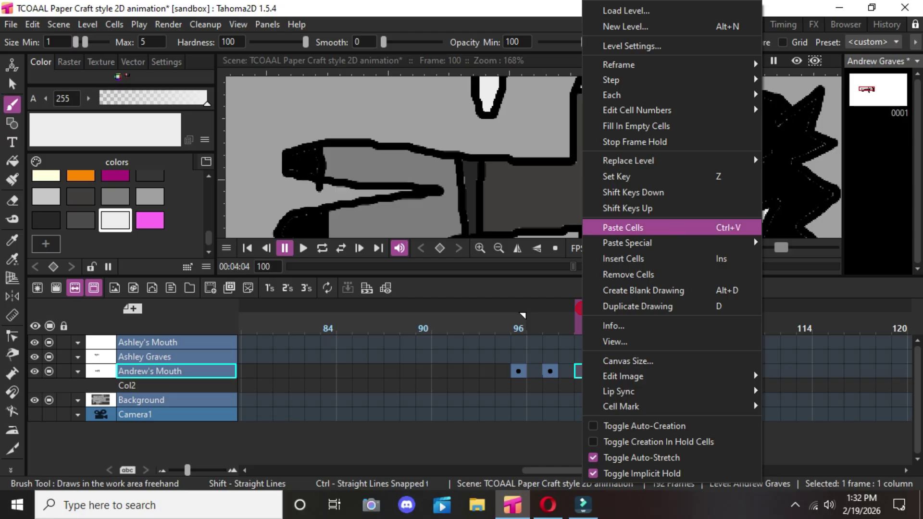
pyautogui.click(623, 228)
# Check Andrew's mouth frame by frame from frame 100 back to 96 and forward to 100 again.
pyautogui.press('Left')
pyautogui.press('Left')
pyautogui.press('Left')
pyautogui.press('Left')
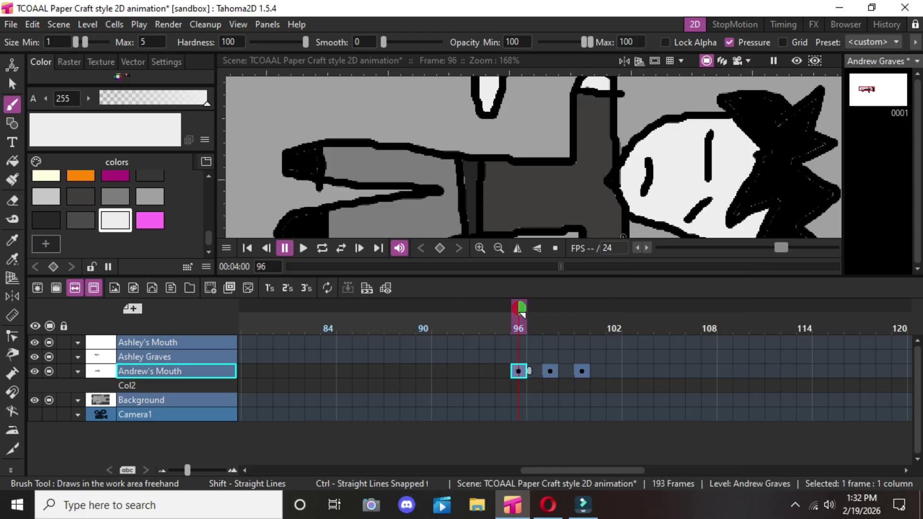
pyautogui.press('Right')
pyautogui.press('Right')
pyautogui.press('Right')
pyautogui.press('Right')
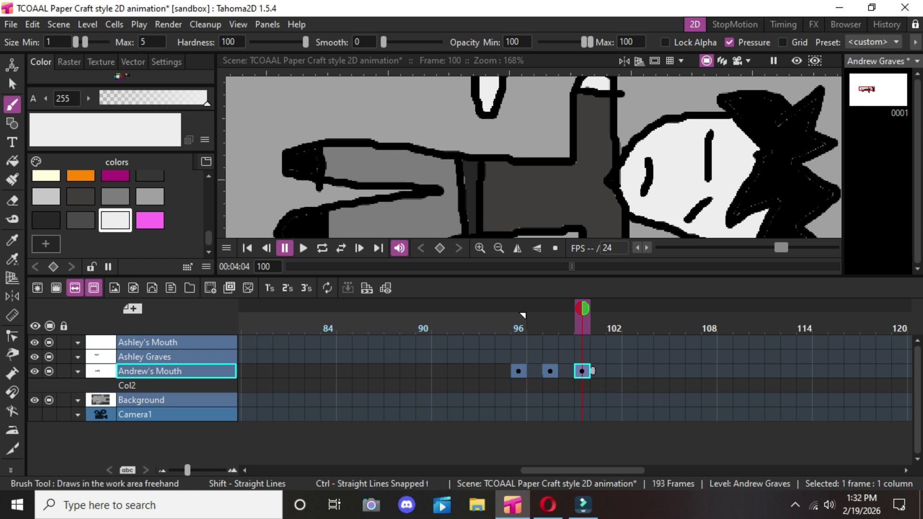
# Undo the cells pasted at frames 100 and 98, the off-white cover stroke and the open mouth drawn on Andrew's face.
pyautogui.click(32, 24)
pyautogui.click(52, 42)
pyautogui.click(32, 24)
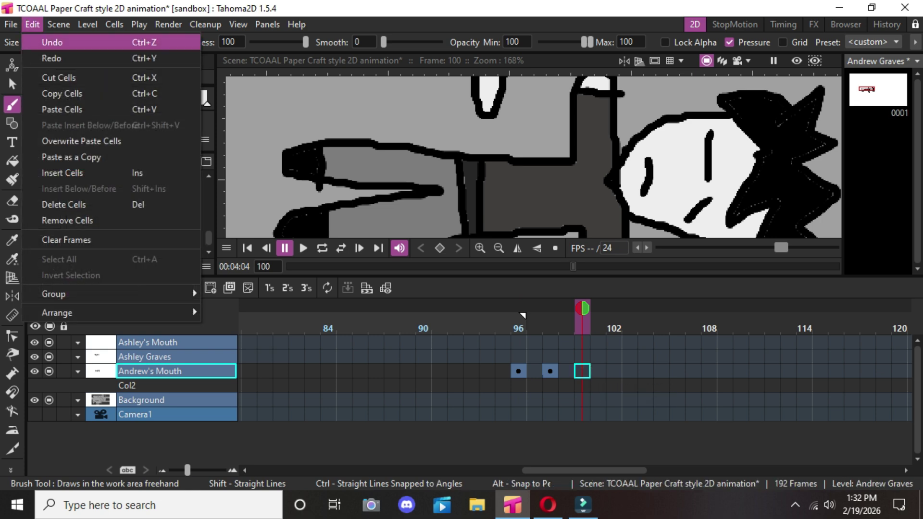
pyautogui.click(52, 41)
pyautogui.click(32, 25)
pyautogui.click(52, 40)
pyautogui.click(33, 25)
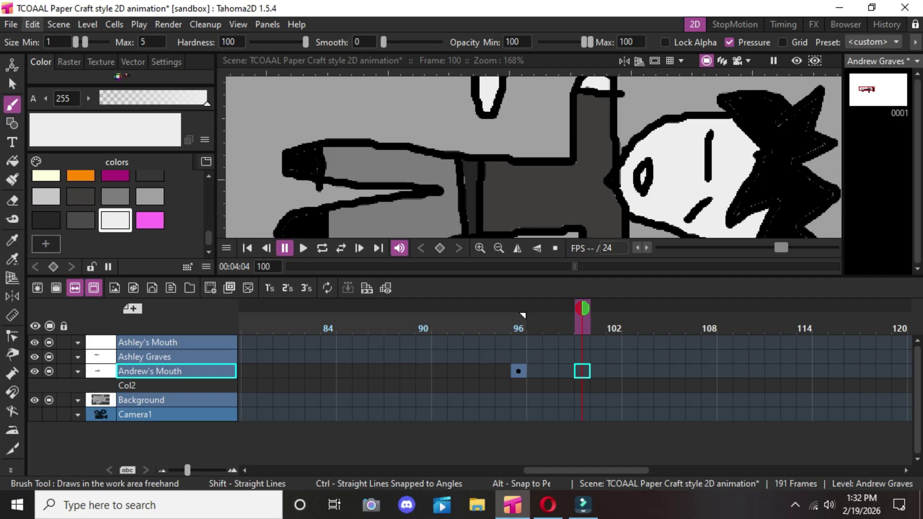
pyautogui.click(52, 40)
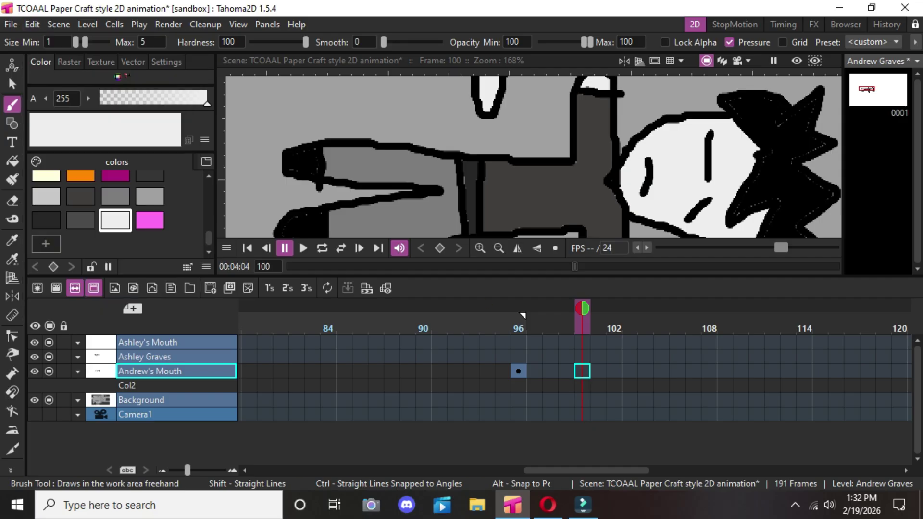
# Insert an empty cell at frame 96 of Andrew's Mouth, shifting its drawing to frame 97, and select the shifted cell.
pyautogui.click(523, 315)
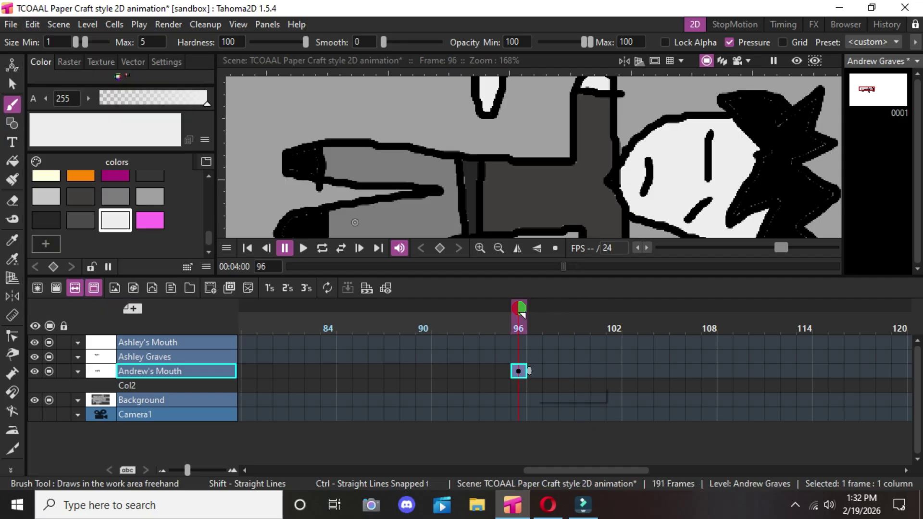
pyautogui.click(503, 371)
pyautogui.click(519, 371)
pyautogui.click(523, 316)
pyautogui.press('Insert')
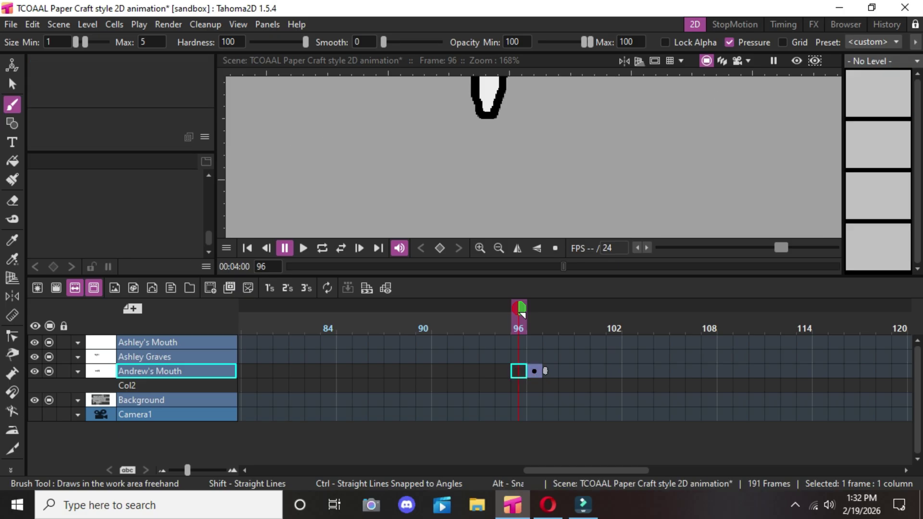
pyautogui.moveTo(519, 372); pyautogui.dragTo(534, 371)
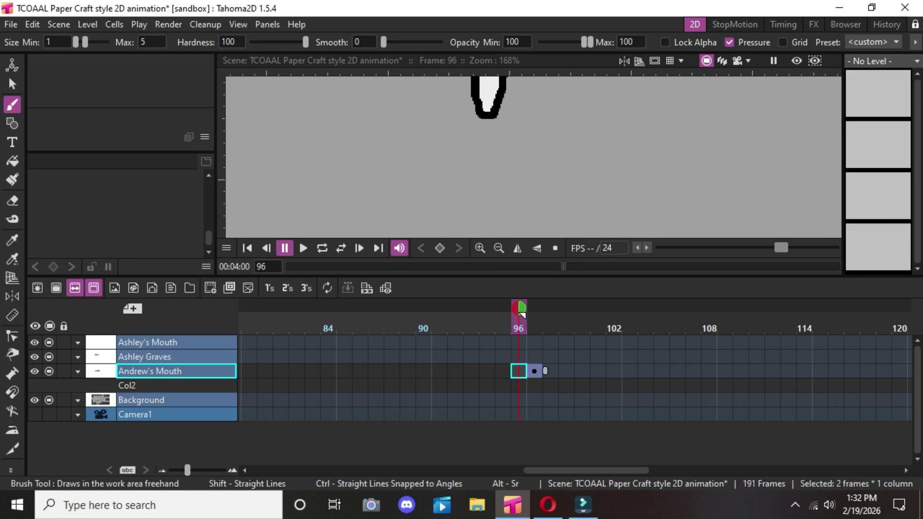
pyautogui.click(535, 371)
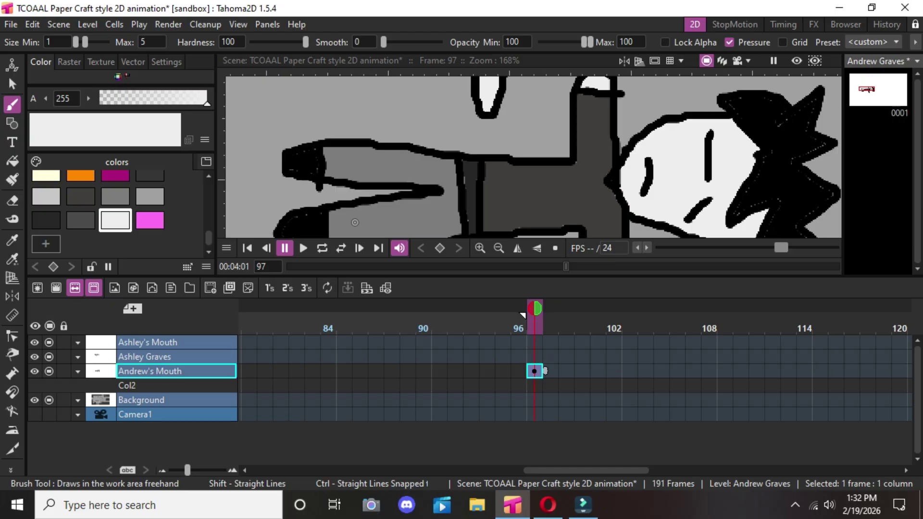
pyautogui.scroll(1, 730, 149)
pyautogui.scroll(1, 730, 149)
pyautogui.scroll(1, 725, 155)
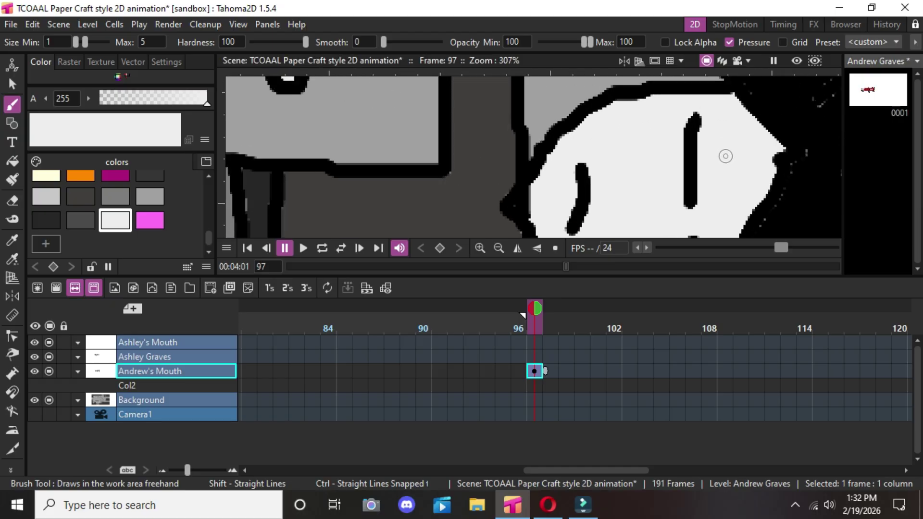
pyautogui.scroll(-1, 723, 154)
# Delete the empty Col2 column and undo the deletion.
pyautogui.click(160, 385)
pyautogui.rightClick(160, 385)
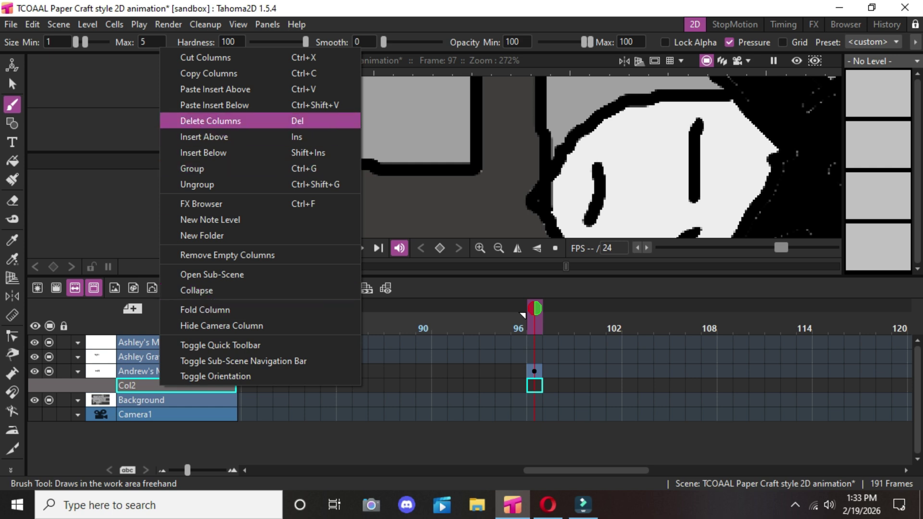
pyautogui.click(212, 121)
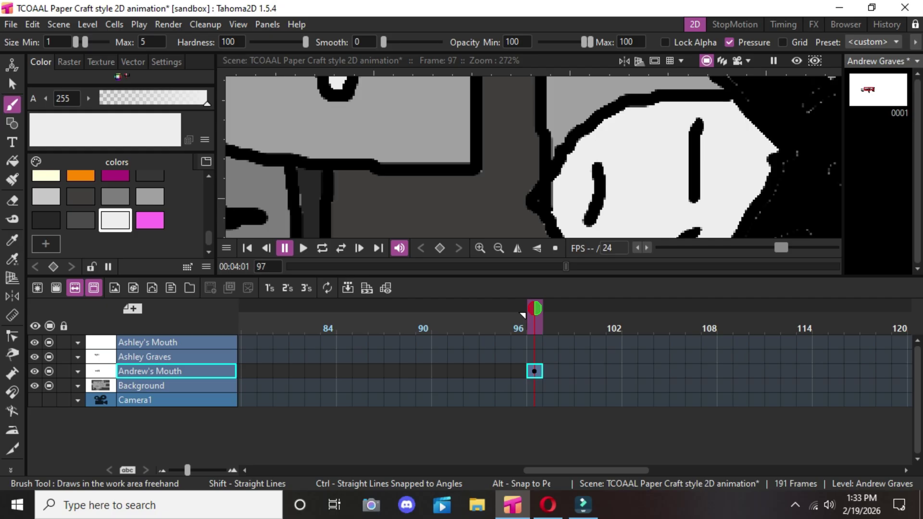
pyautogui.click(33, 24)
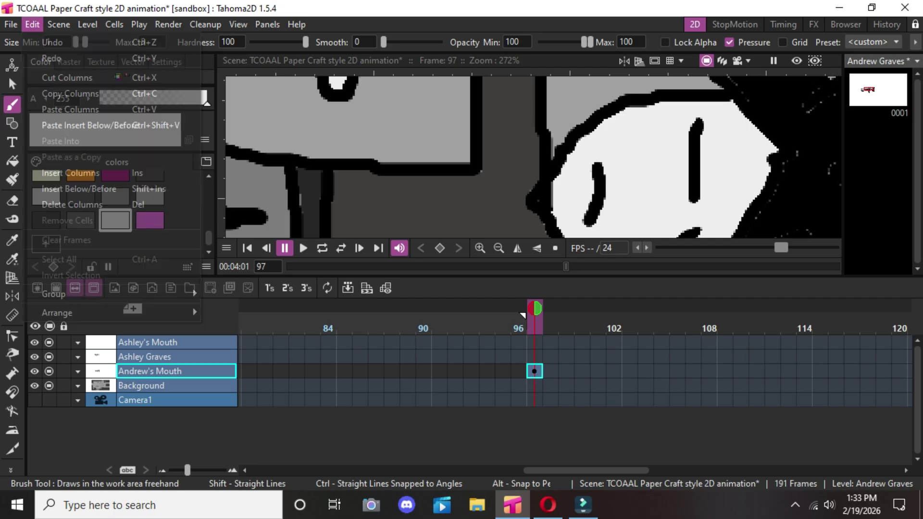
pyautogui.click(32, 24)
pyautogui.click(32, 24)
pyautogui.click(46, 39)
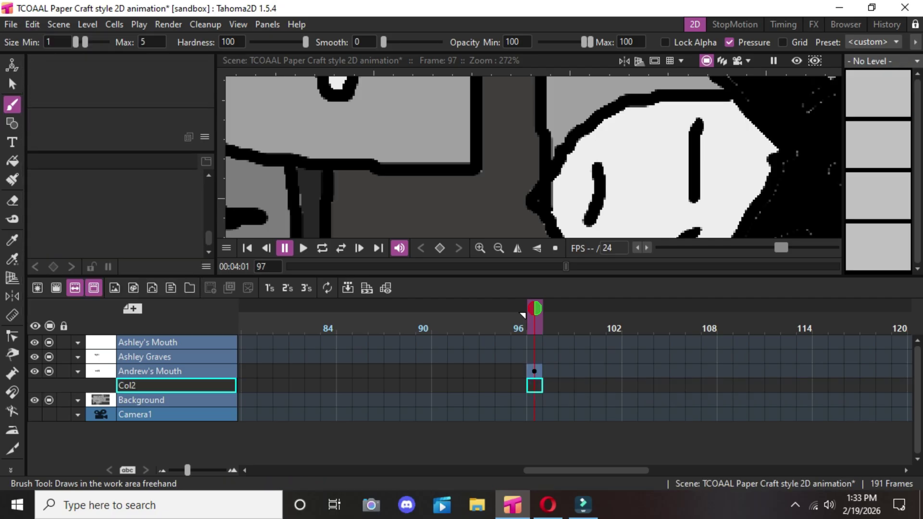
# Examine the whole scene and the cell layout along the timeline from frame 1 to past frame 97, and select the Background level.
pyautogui.click(176, 385)
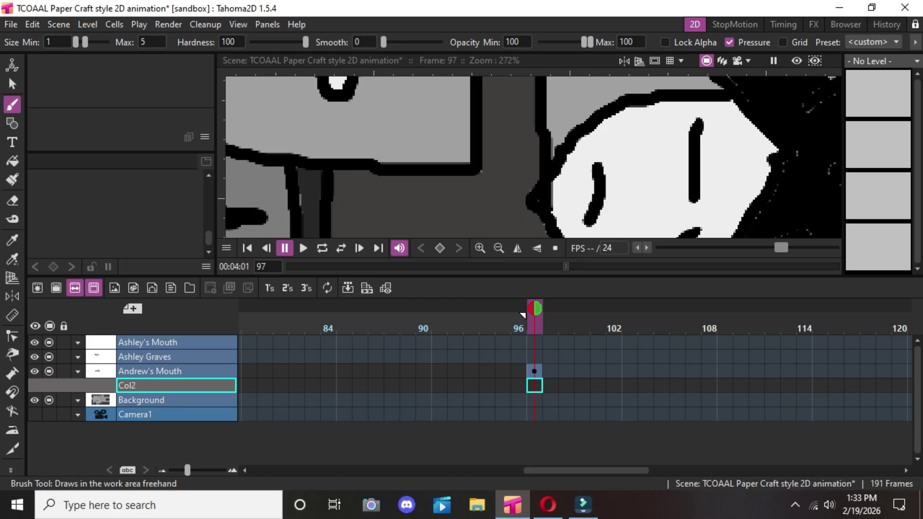
pyautogui.scroll(-8, 529, 154)
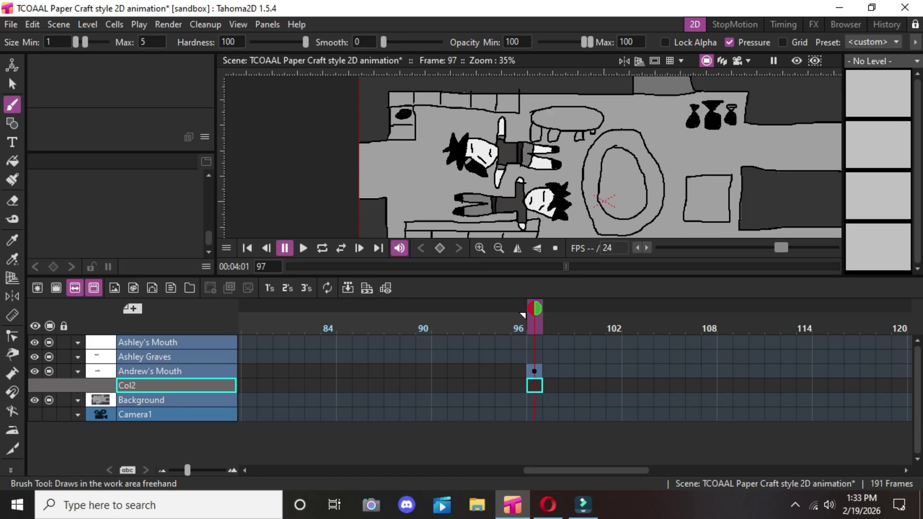
pyautogui.scroll(-1, 522, 201)
pyautogui.moveTo(586, 470); pyautogui.dragTo(466, 470)
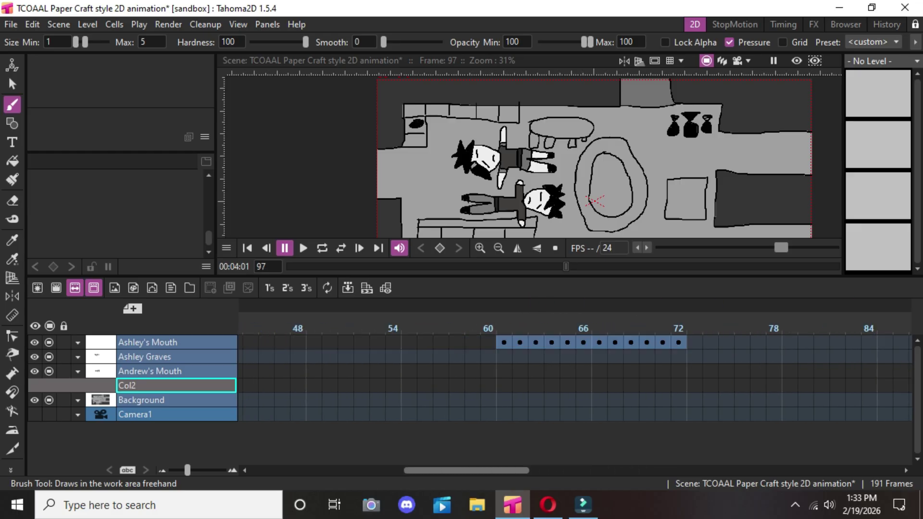
pyautogui.hscroll(-6, 575, 380)
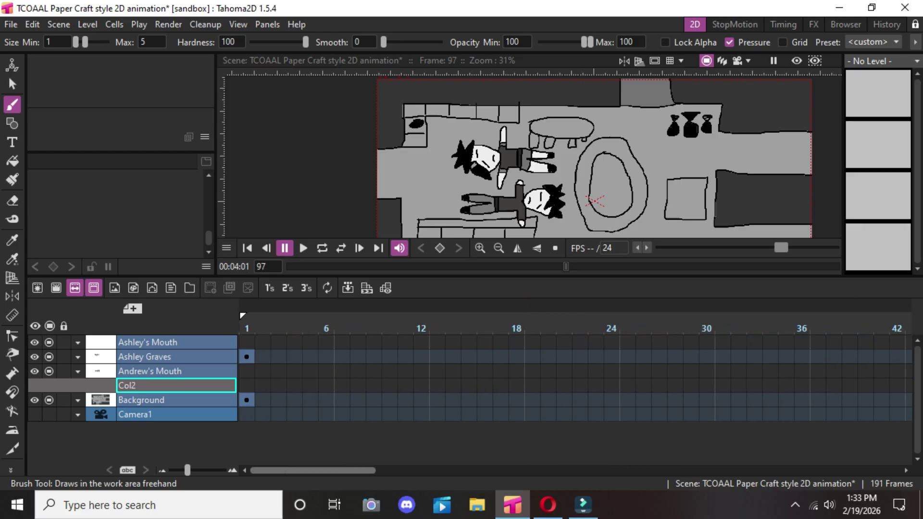
pyautogui.hscroll(8, 575, 380)
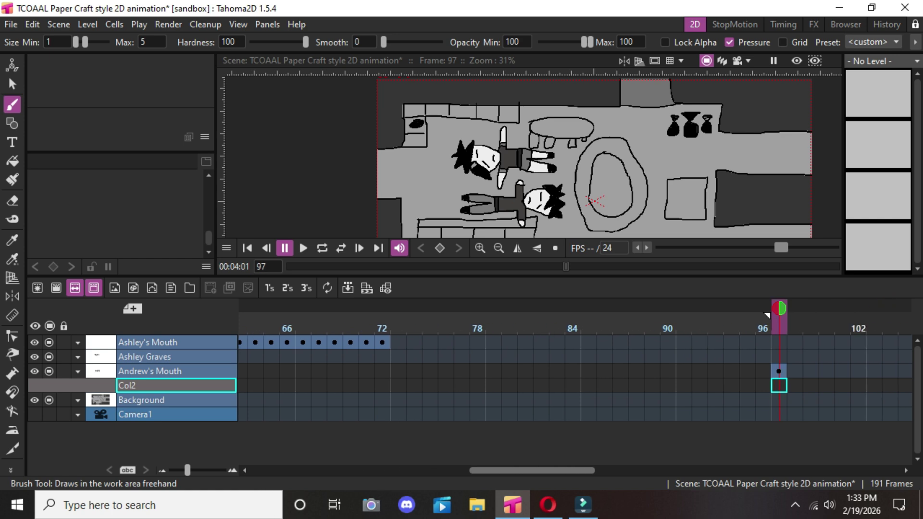
pyautogui.hscroll(1, 575, 380)
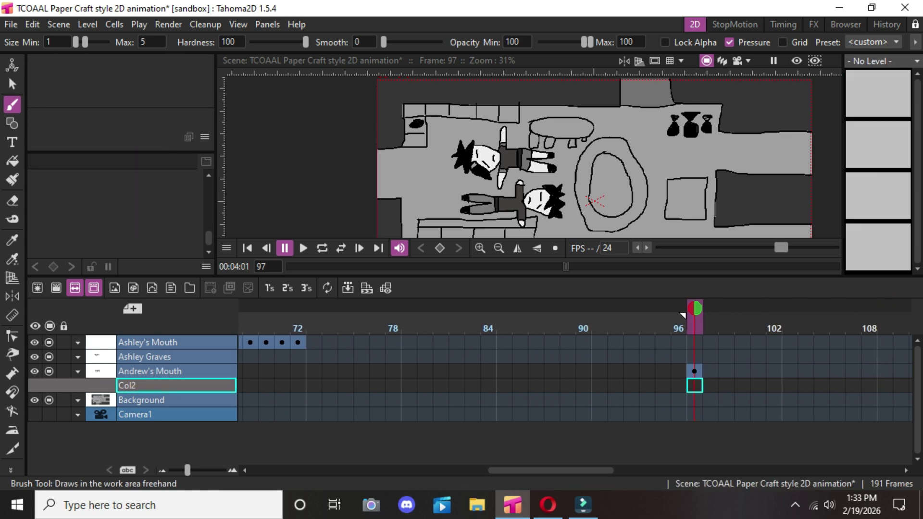
pyautogui.click(175, 400)
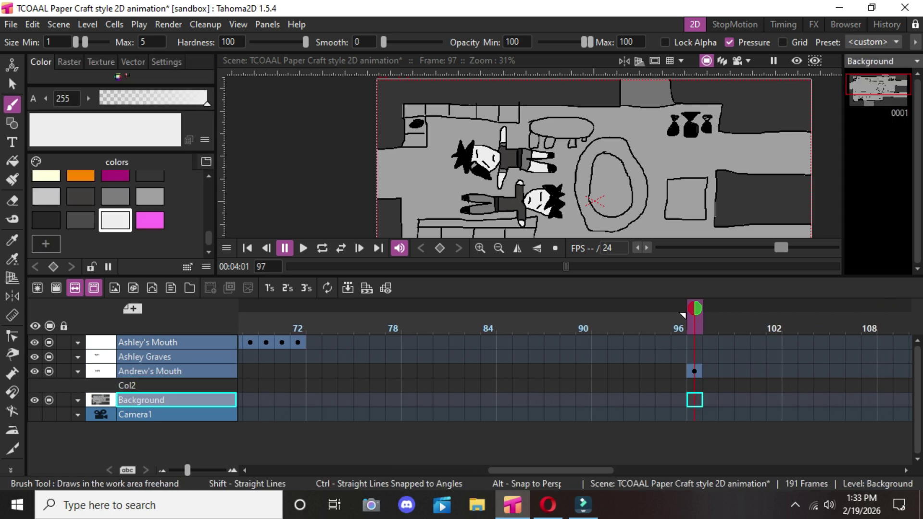
# Select the Andrew's Mouth cell at frame 97, choose black for the brush and paint an open mouth on Andrew's face.
pyautogui.click(694, 371)
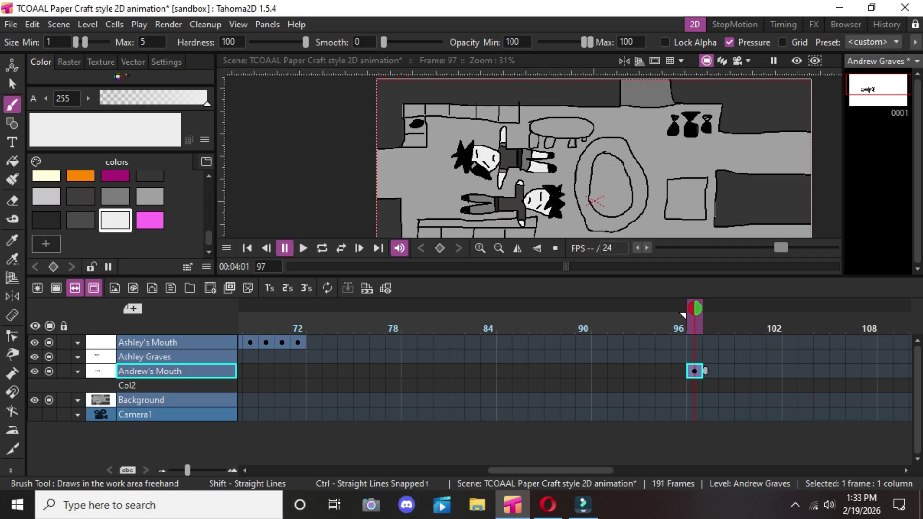
pyautogui.click(711, 371)
pyautogui.click(695, 371)
pyautogui.scroll(7, 534, 210)
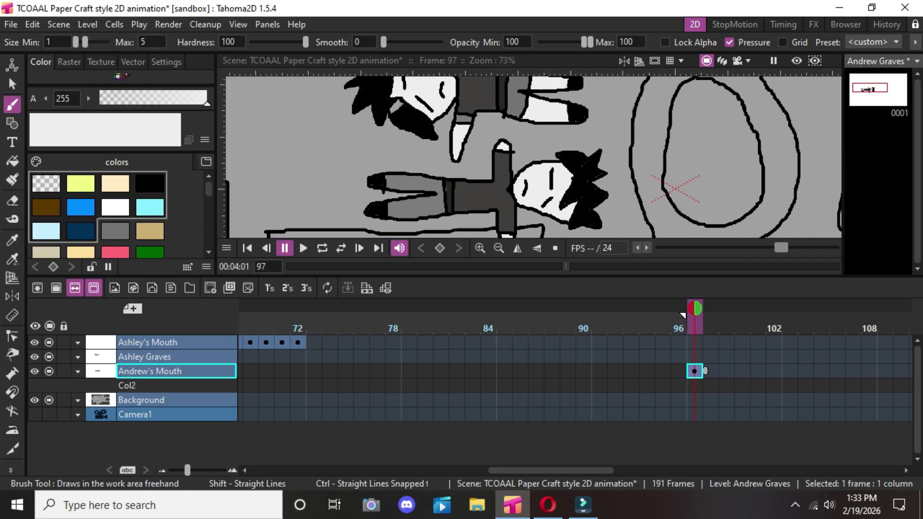
pyautogui.click(150, 183)
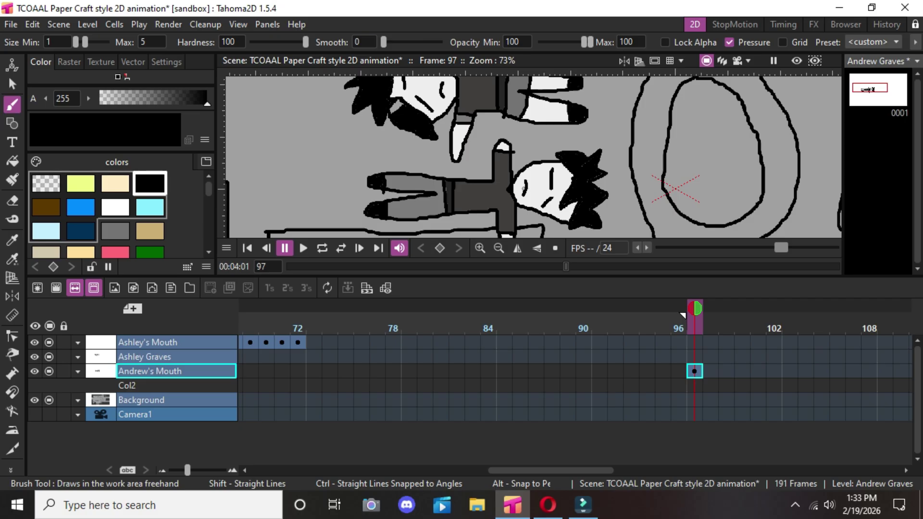
pyautogui.scroll(3, 525, 181)
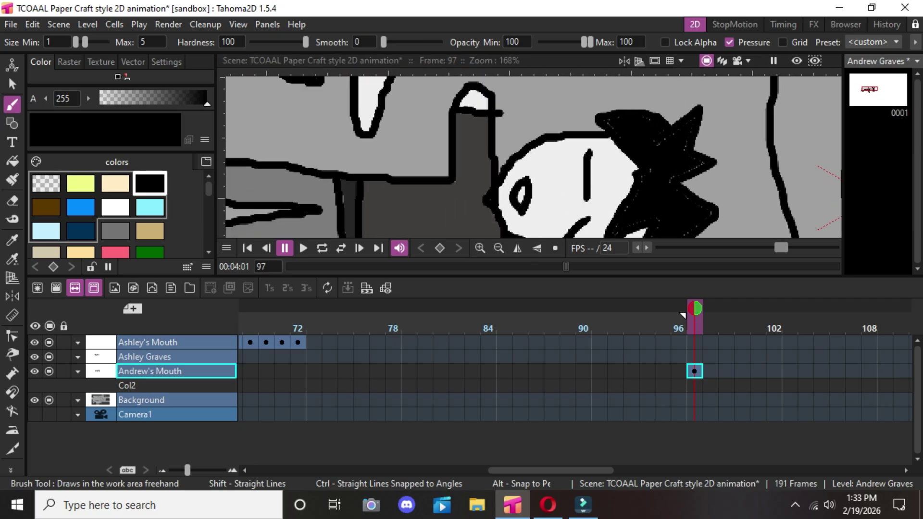
pyautogui.click(680, 371)
pyautogui.press('Right')
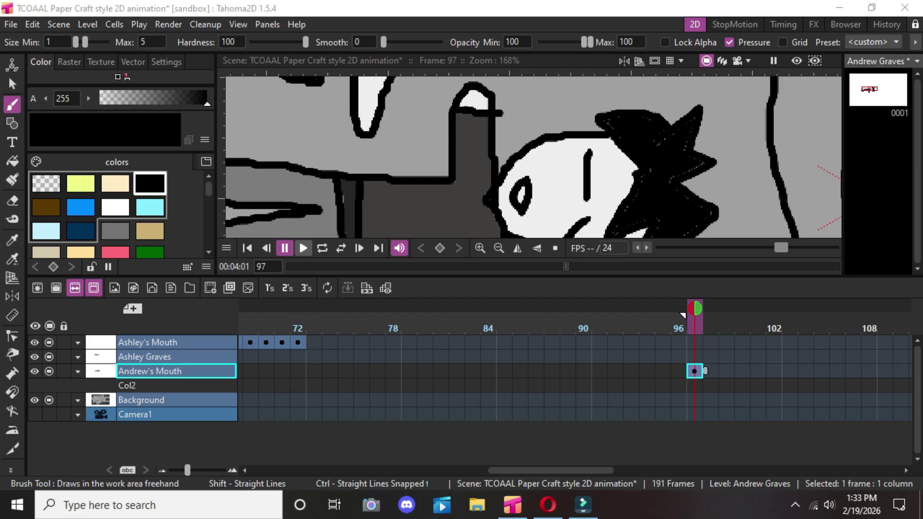
# Play the animation with the whole room in view.
pyautogui.scroll(-14, 340, 144)
pyautogui.scroll(-3, 572, 128)
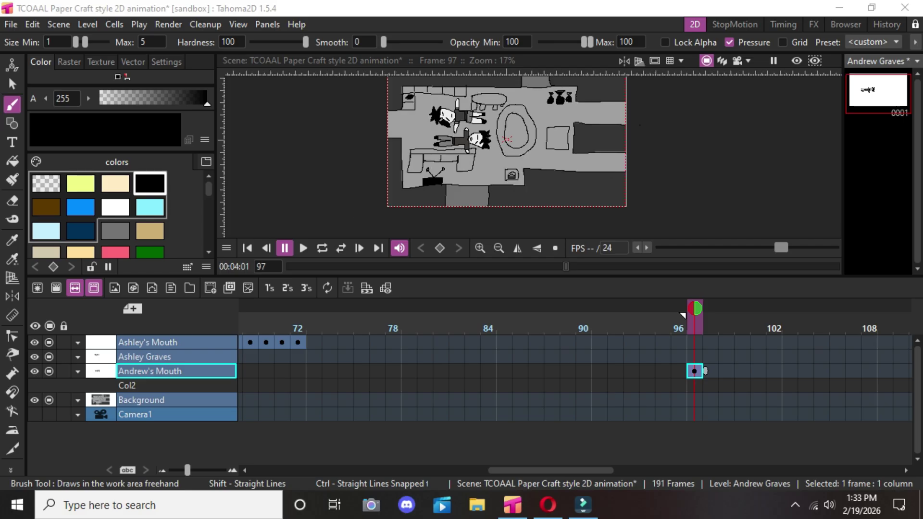
pyautogui.scroll(1, 487, 134)
pyautogui.scroll(-5, 484, 130)
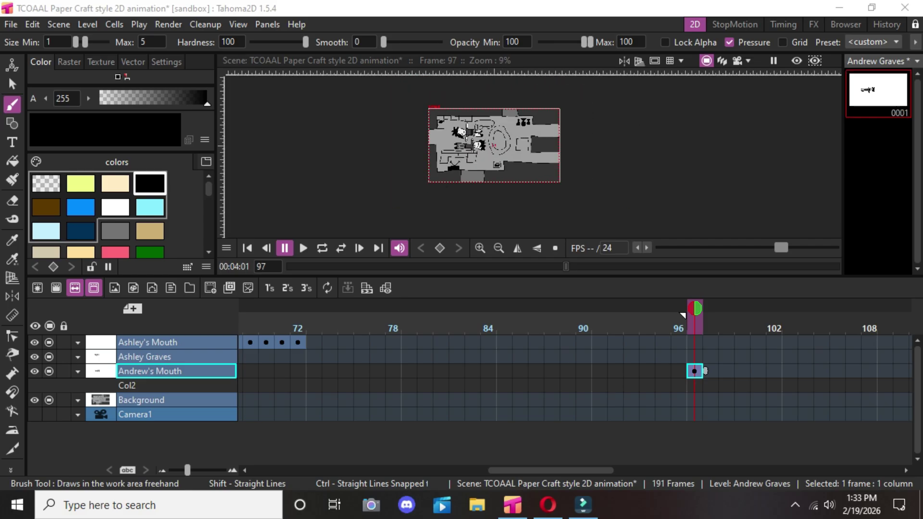
pyautogui.scroll(5, 485, 129)
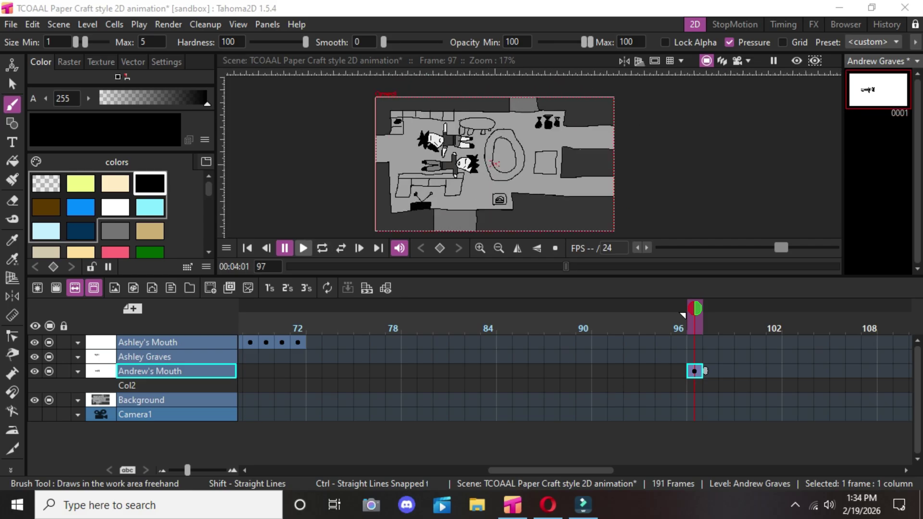
pyautogui.click(302, 248)
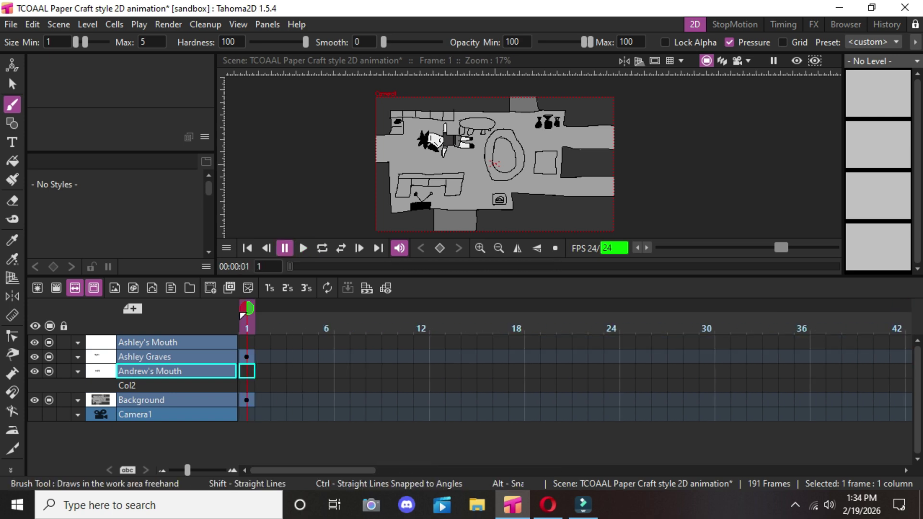
pyautogui.click(32, 24)
pyautogui.click(33, 24)
pyautogui.click(32, 24)
pyautogui.click(52, 42)
pyautogui.click(32, 24)
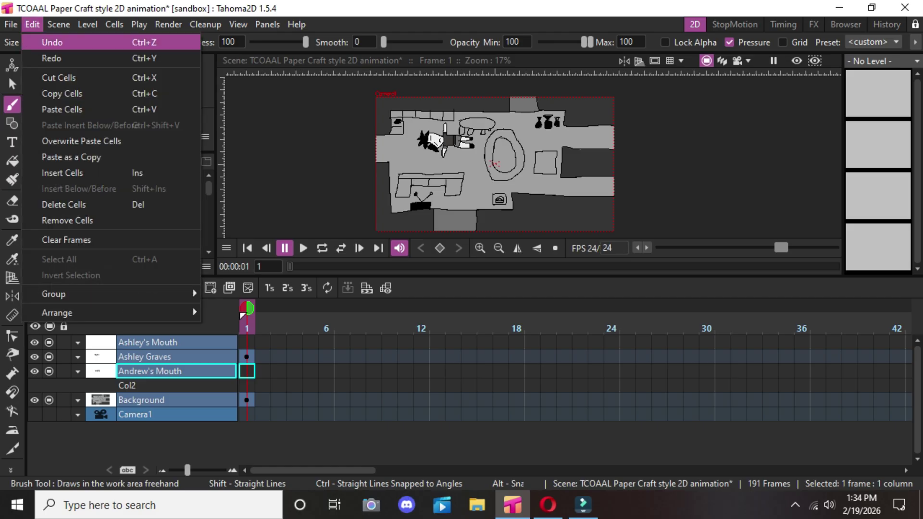
pyautogui.click(52, 43)
pyautogui.click(32, 24)
pyautogui.click(52, 42)
pyautogui.click(32, 24)
pyautogui.click(52, 43)
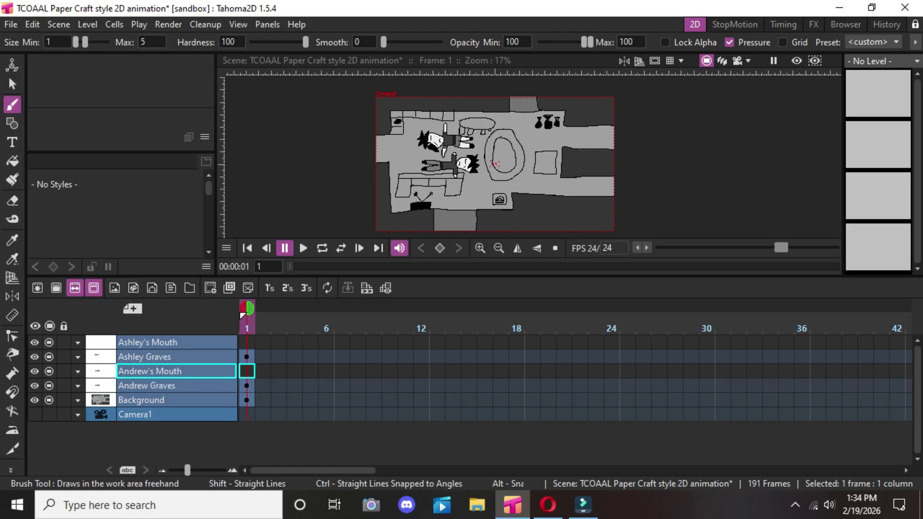
# Select frame 192 of Andrew's Mouth, just after its frame 191 drawing, and paint a black open mouth on Andrew's face.
pyautogui.click(249, 385)
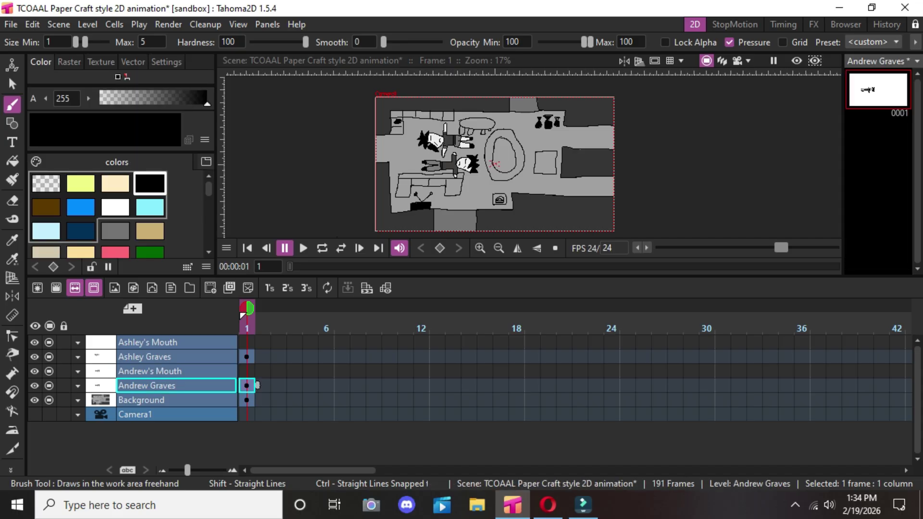
pyautogui.scroll(-10, 257, 385)
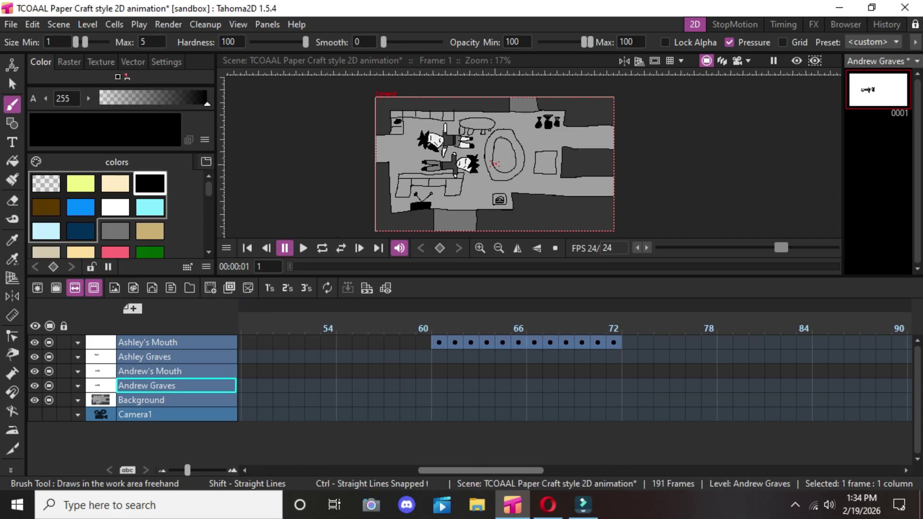
pyautogui.scroll(-1, 575, 378)
pyautogui.scroll(-18, 575, 378)
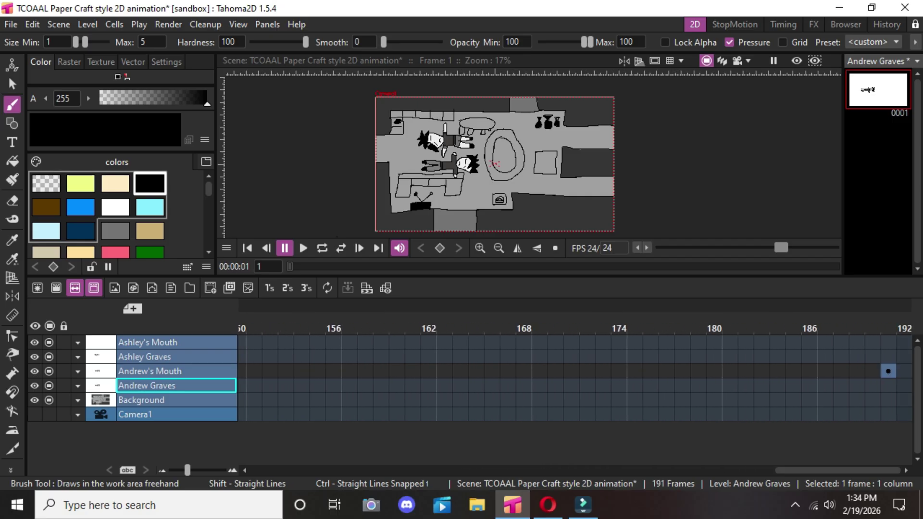
pyautogui.click(888, 371)
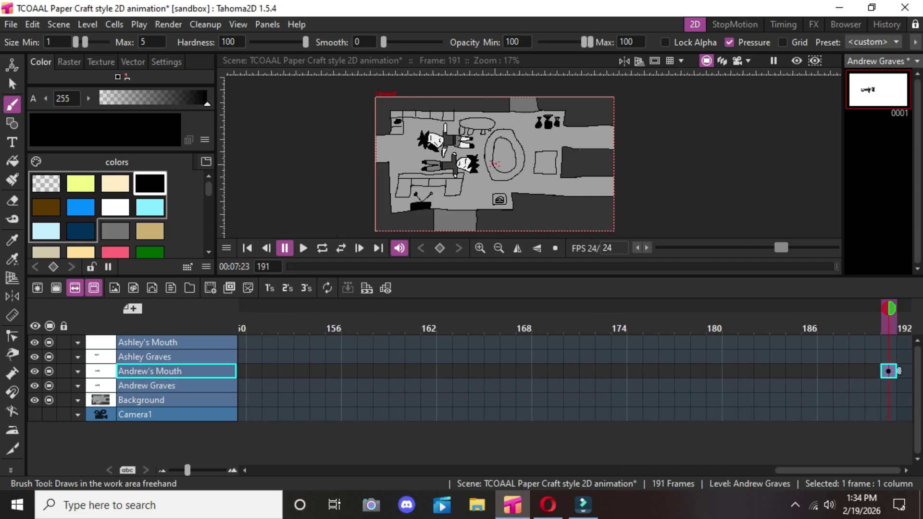
pyautogui.click(874, 372)
pyautogui.click(890, 371)
pyautogui.click(902, 371)
pyautogui.scroll(10, 457, 167)
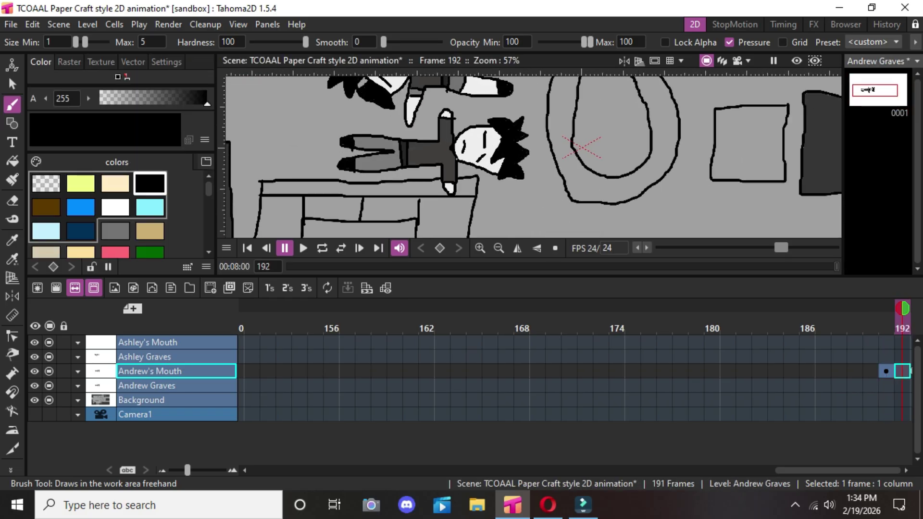
pyautogui.scroll(3, 453, 140)
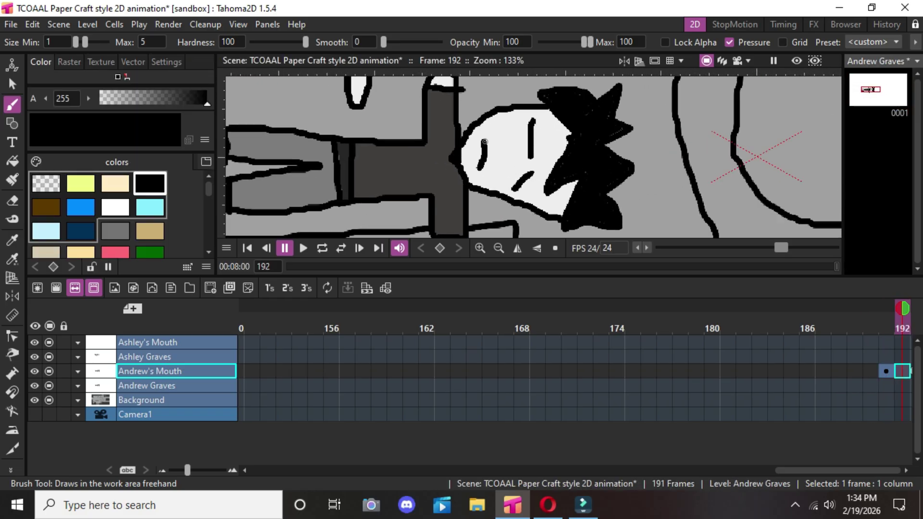
pyautogui.moveTo(474, 151); pyautogui.dragTo(481, 169)
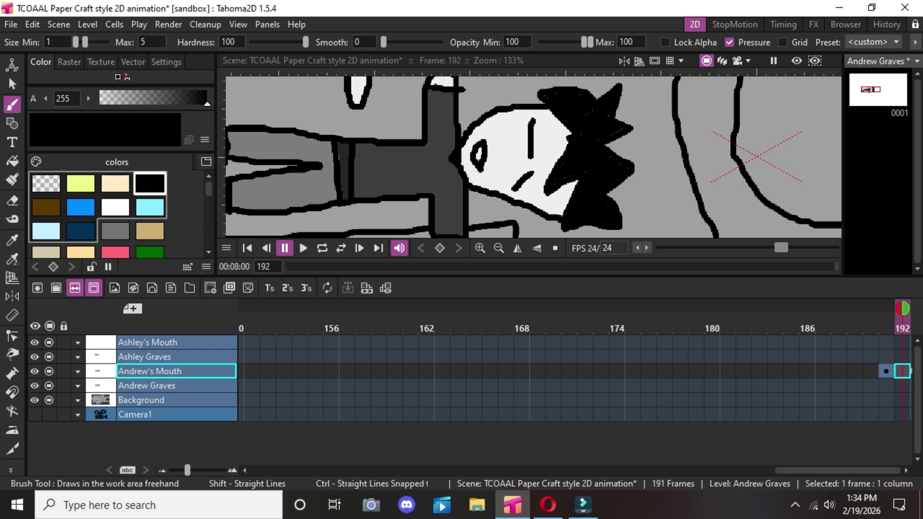
# Step back and forth between frames 190 and 192 to compare Andrew's mouth on each frame.
pyautogui.click(888, 371)
pyautogui.press('Right')
pyautogui.press('Left')
pyautogui.press('Left')
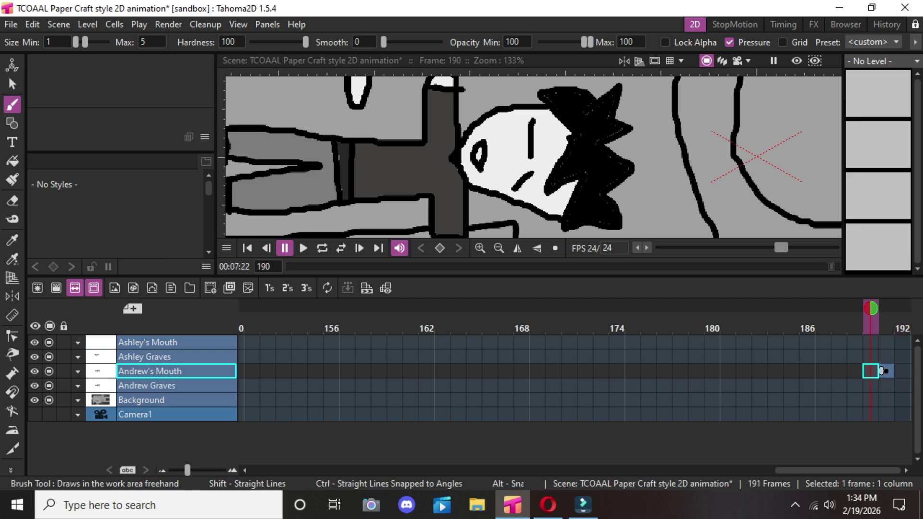
pyautogui.press('Right')
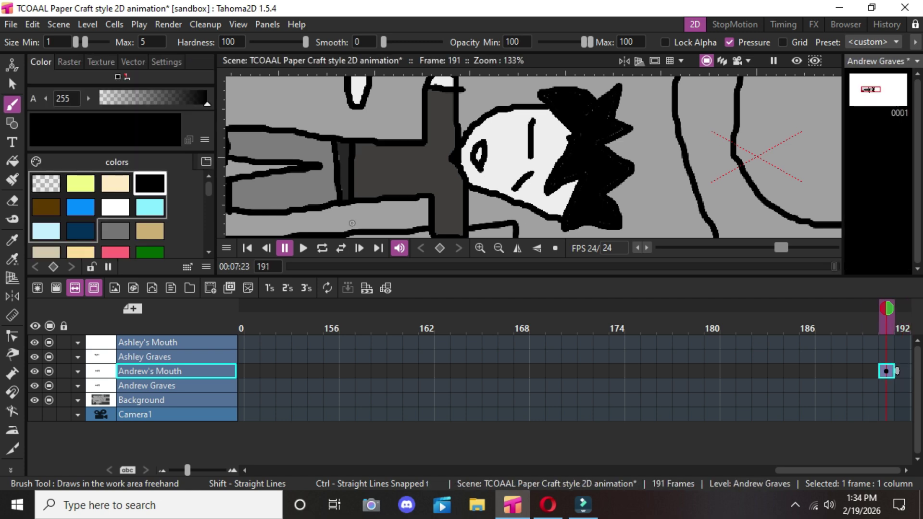
pyautogui.press('Right')
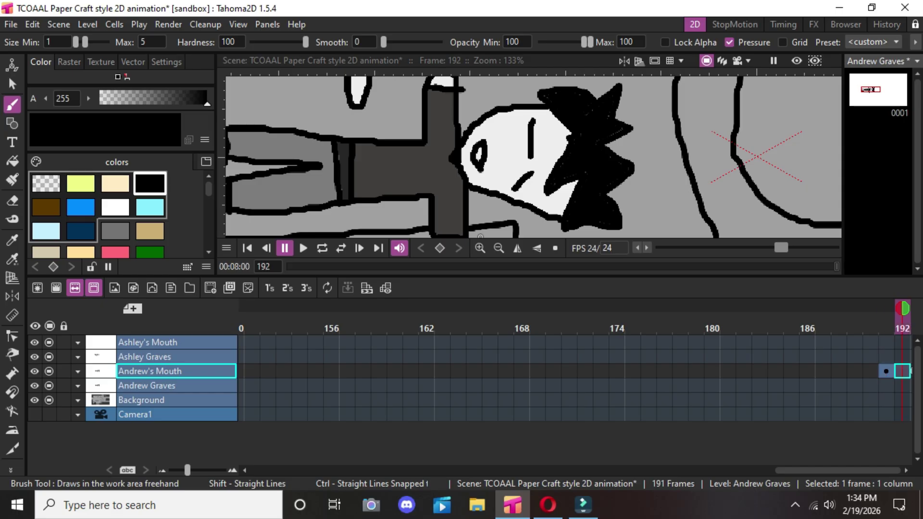
pyautogui.press('Left')
pyautogui.press('Left')
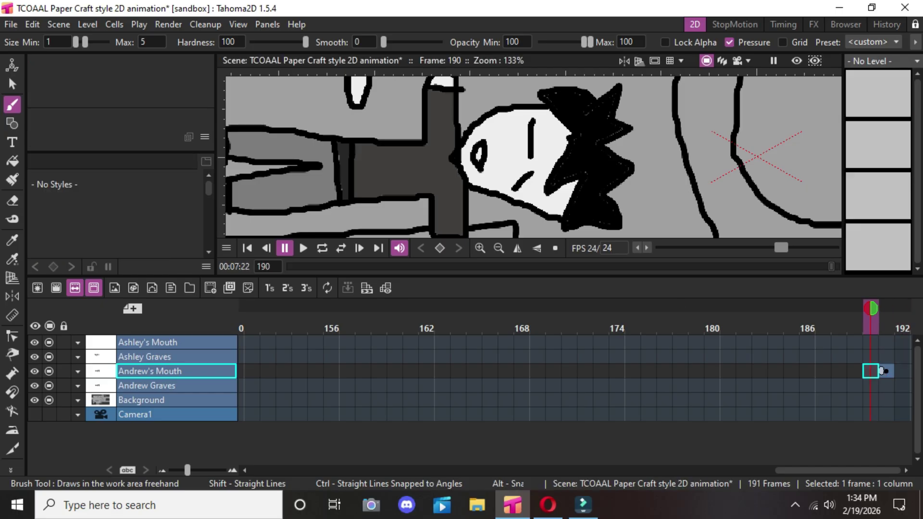
# Undo the open mouth stroke on Andrew's face.
pyautogui.hotkey('alt', 'e')
pyautogui.press('Down')
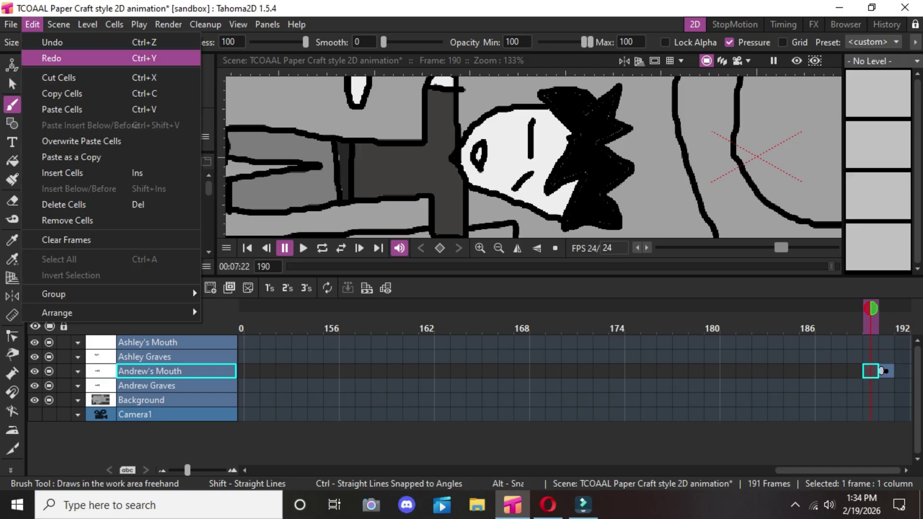
pyautogui.press('Up')
pyautogui.press('Return')
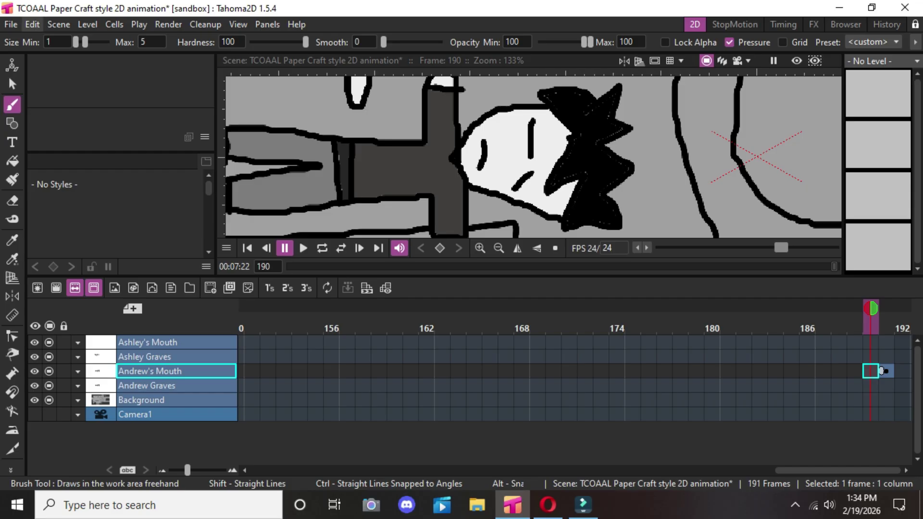
pyautogui.click(10, 24)
pyautogui.press('Escape')
pyautogui.click(722, 385)
pyautogui.click(897, 370)
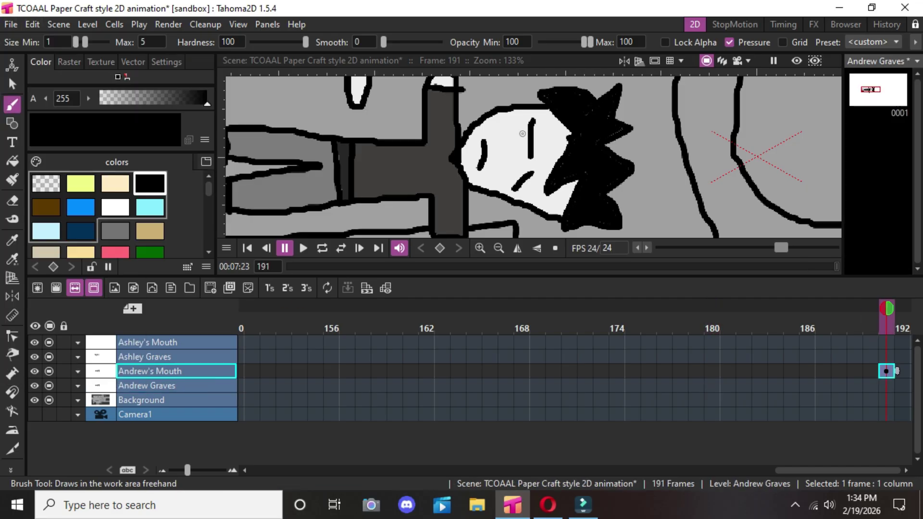
pyautogui.doubleClick(887, 371)
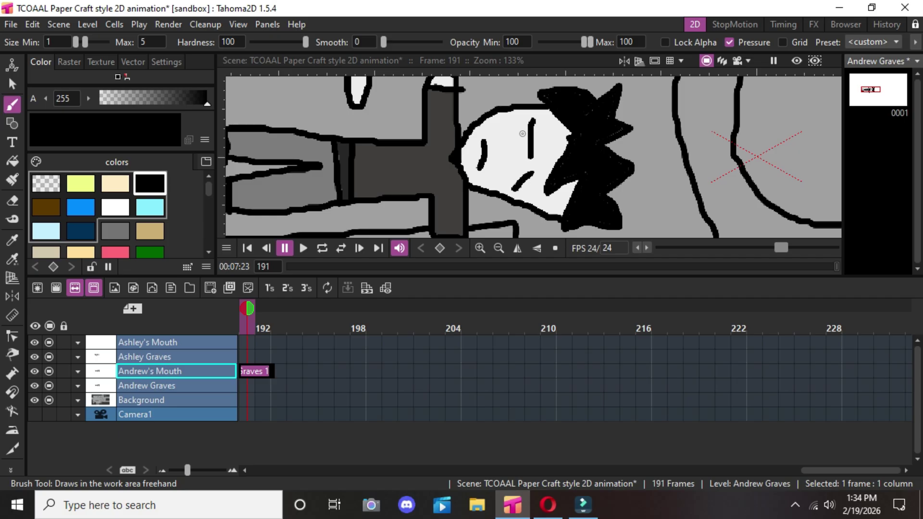
pyautogui.click(405, 385)
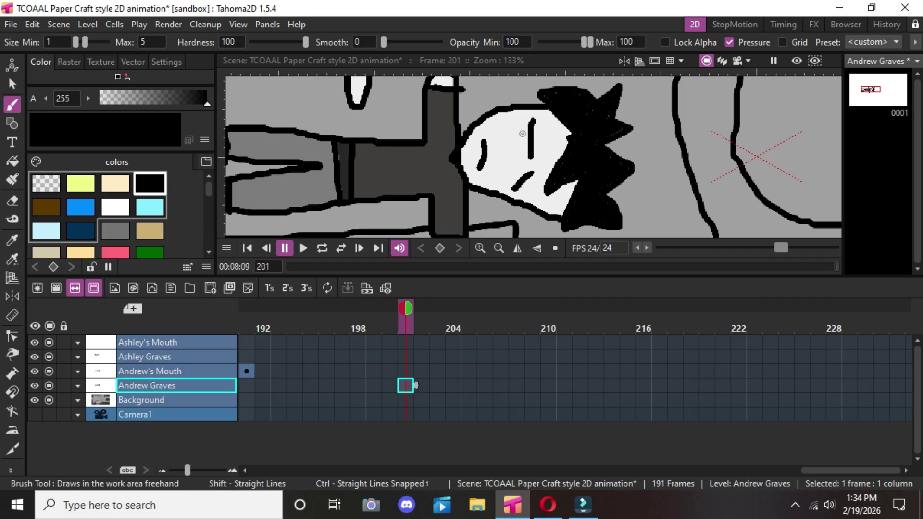
pyautogui.moveTo(851, 471); pyautogui.dragTo(826, 471)
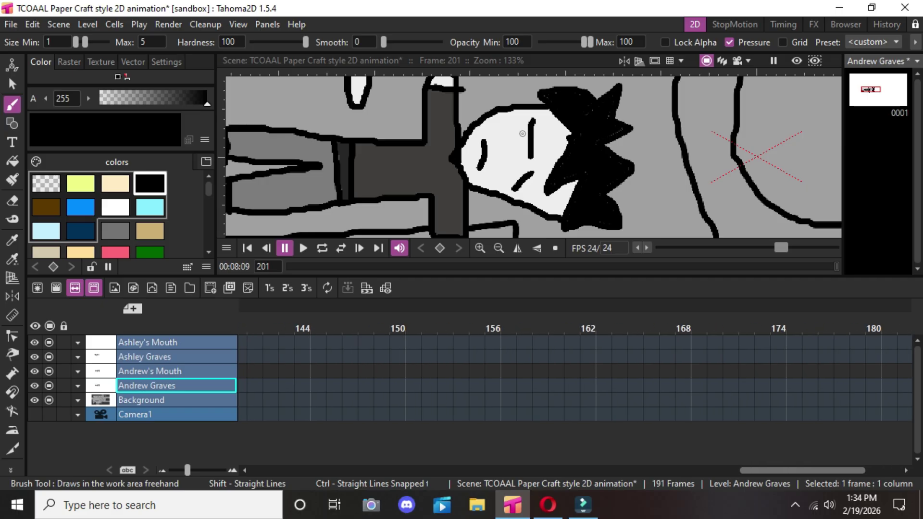
pyautogui.doubleClick(889, 371)
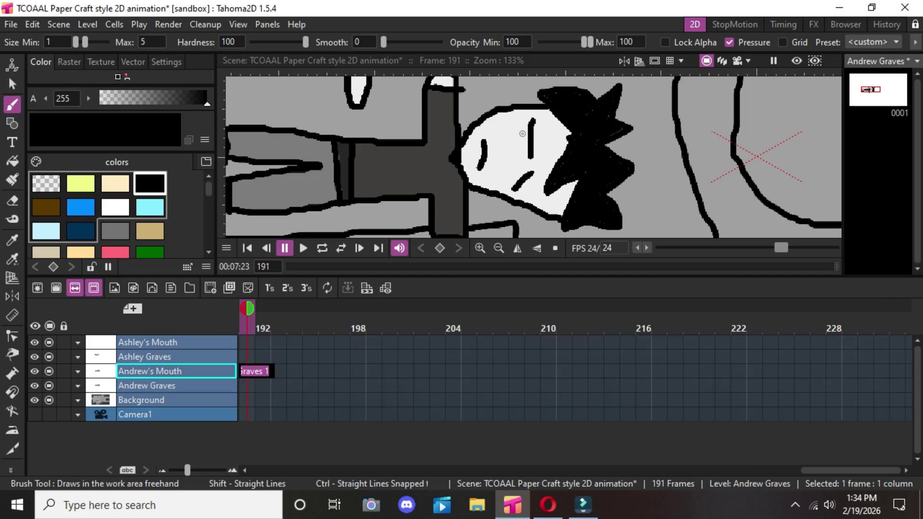
pyautogui.click(501, 415)
pyautogui.click(278, 372)
# Try to extend the Andrew's Mouth drawing at frame 191 across three frames.
pyautogui.click(246, 371)
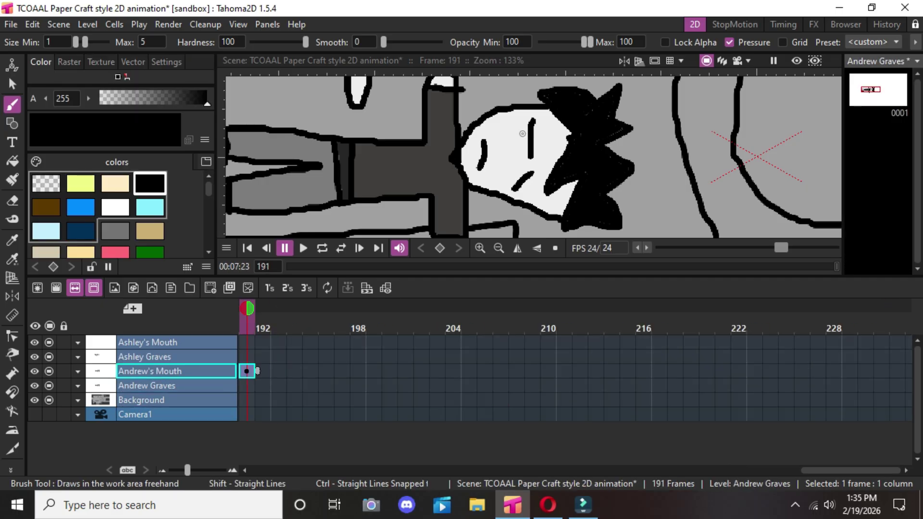
pyautogui.moveTo(257, 371); pyautogui.dragTo(289, 371)
pyautogui.click(263, 371)
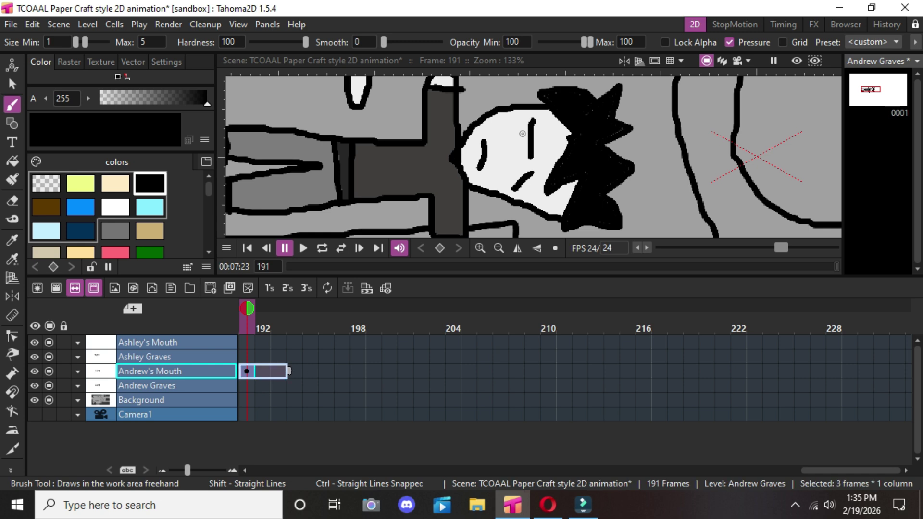
pyautogui.rightClick(264, 371)
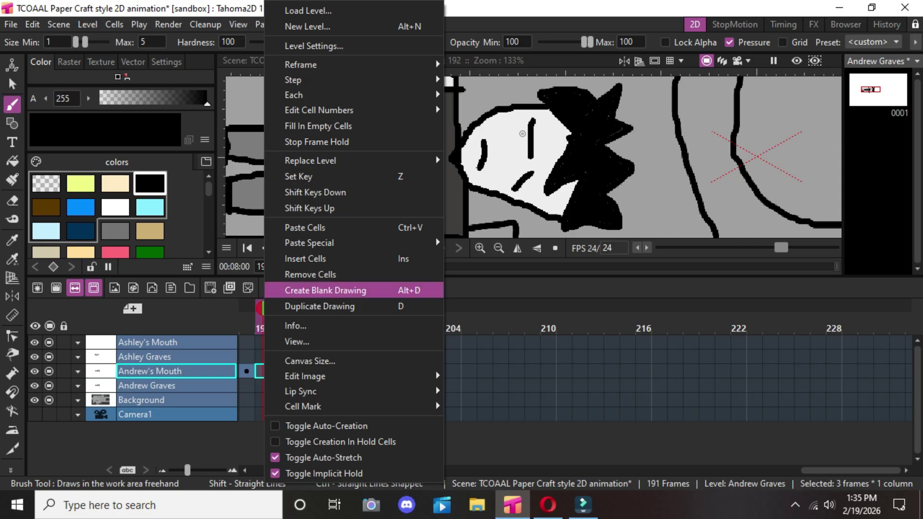
pyautogui.click(533, 372)
# Paint a black open mouth on Andrew's face with frame 192 of Andrew's Mouth selected.
pyautogui.click(263, 371)
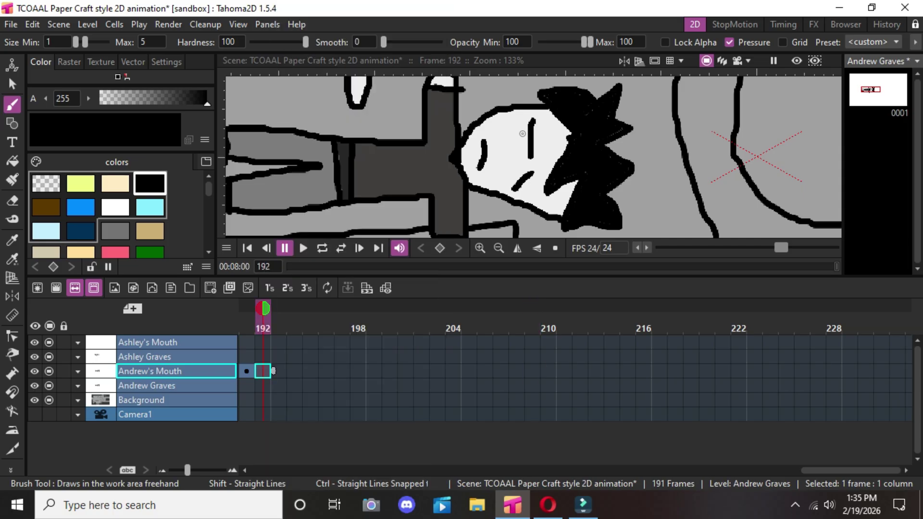
pyautogui.moveTo(273, 371)
pyautogui.mouseDown()
pyautogui.moveTo(289, 371)
pyautogui.moveTo(273, 371)
pyautogui.mouseUp()
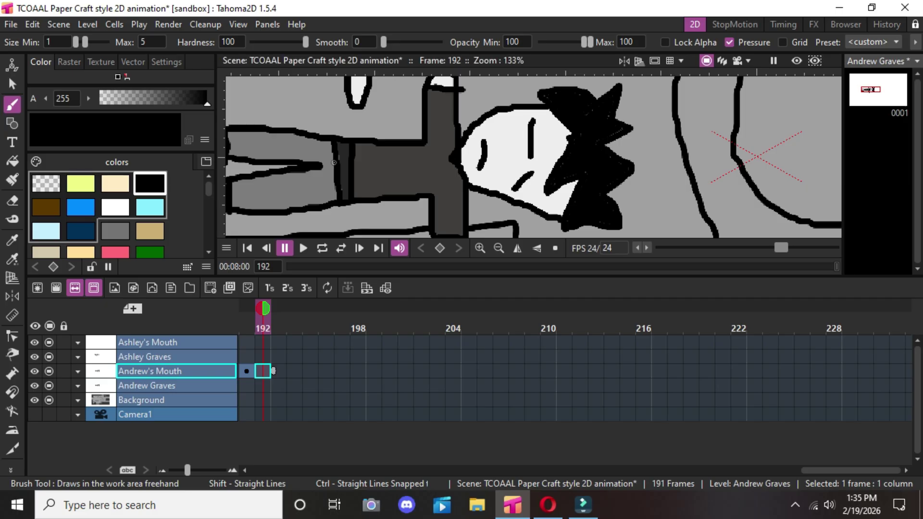
pyautogui.moveTo(484, 141)
pyautogui.mouseDown()
pyautogui.moveTo(473, 147)
pyautogui.moveTo(479, 167)
pyautogui.moveTo(471, 174)
pyautogui.mouseUp()
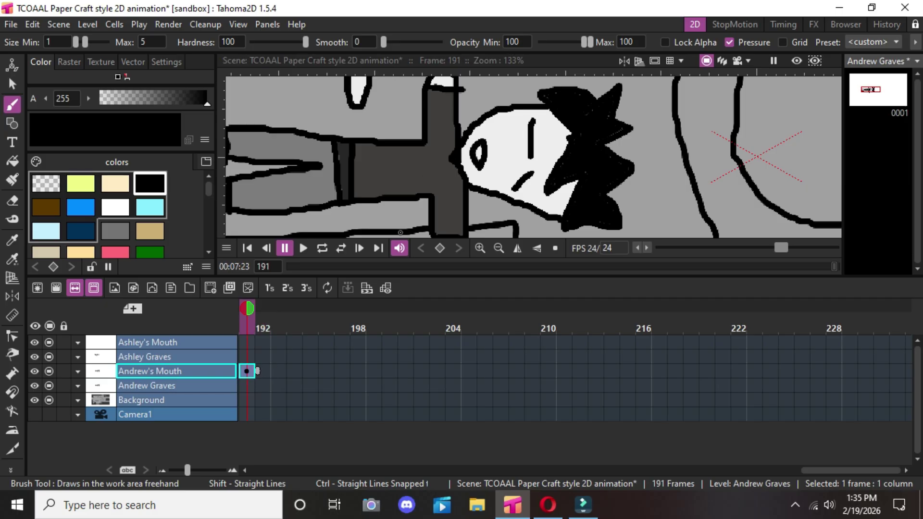
# Undo the black open mouth stroke painted on Andrew's face.
pyautogui.press('Left')
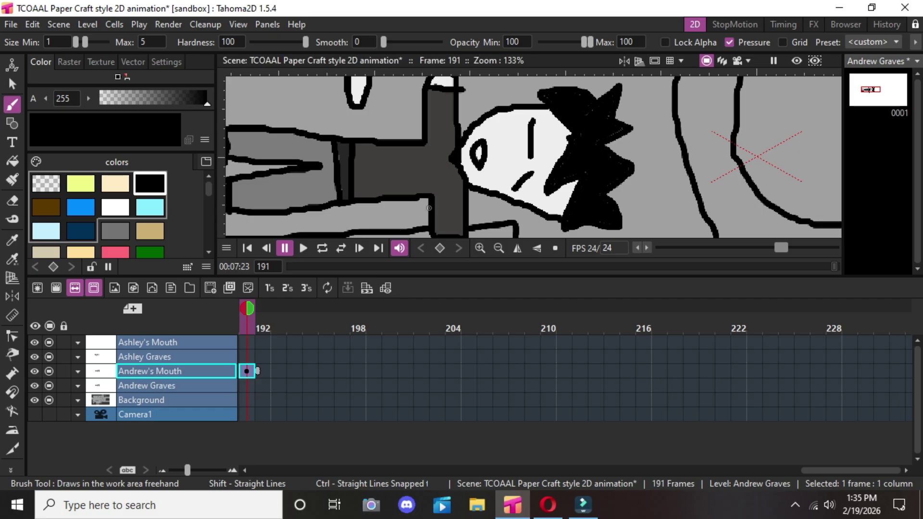
pyautogui.click(32, 24)
pyautogui.click(48, 39)
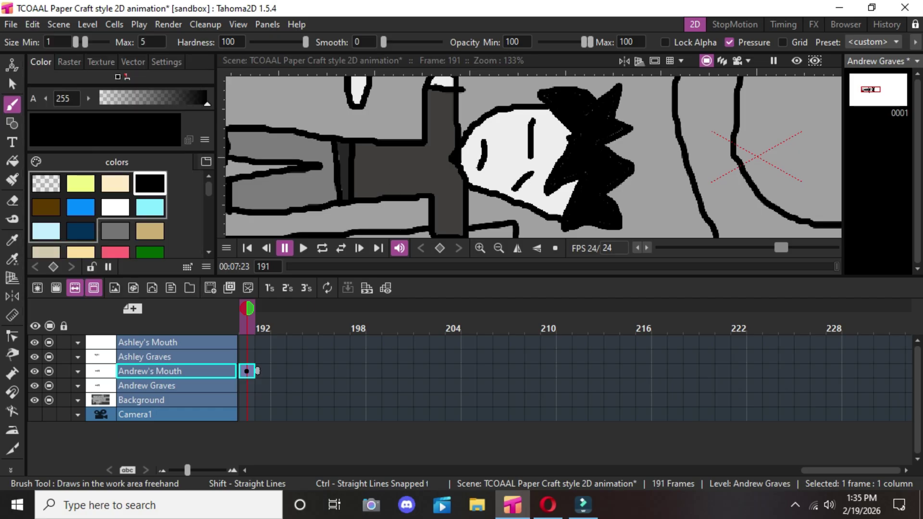
# Zoom out from Andrew's face to examine the whole room scene within the camera frame.
pyautogui.scroll(-10, 529, 154)
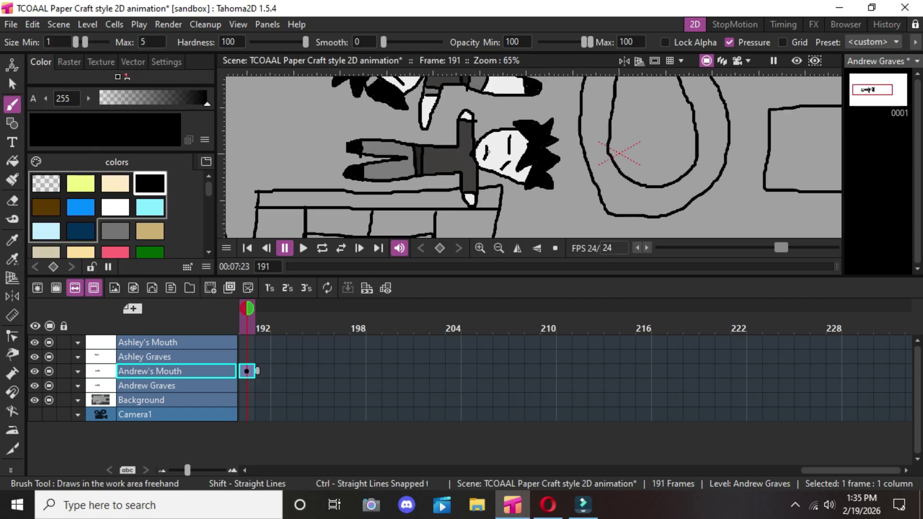
pyautogui.scroll(1, 527, 178)
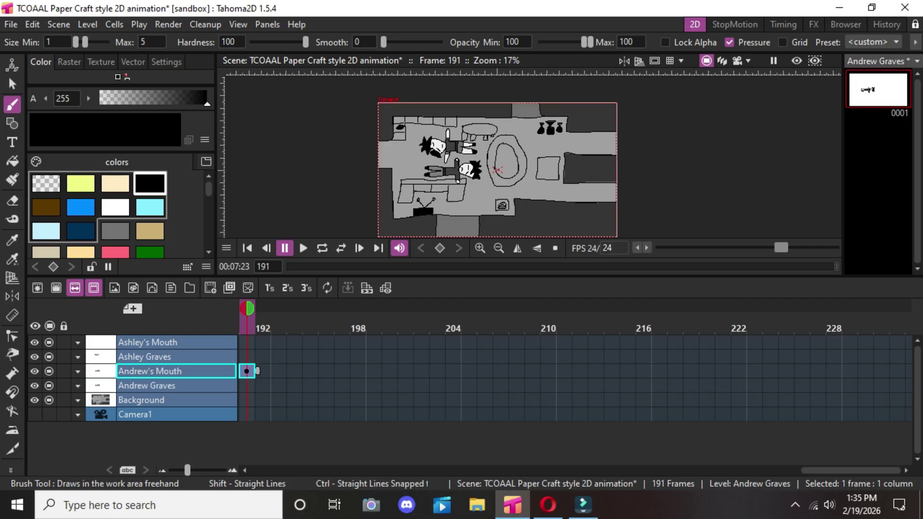
pyautogui.scroll(-3, 491, 188)
pyautogui.scroll(3, 495, 175)
pyautogui.scroll(-2, 484, 185)
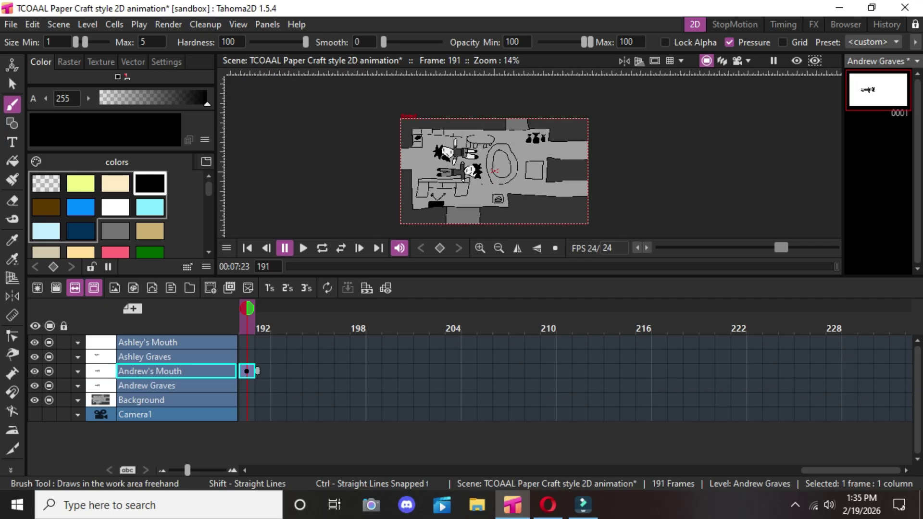
pyautogui.scroll(2, 490, 192)
pyautogui.scroll(1, 491, 193)
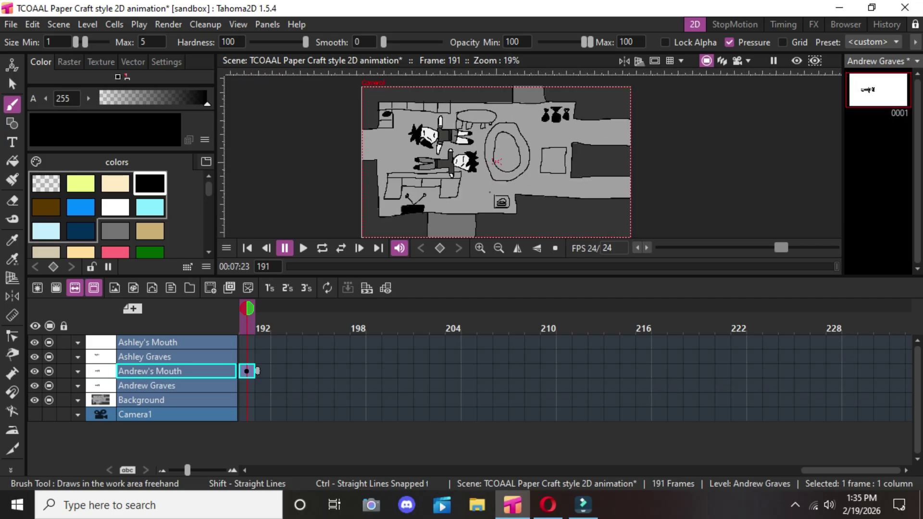
pyautogui.scroll(-2, 496, 161)
pyautogui.scroll(1, 497, 161)
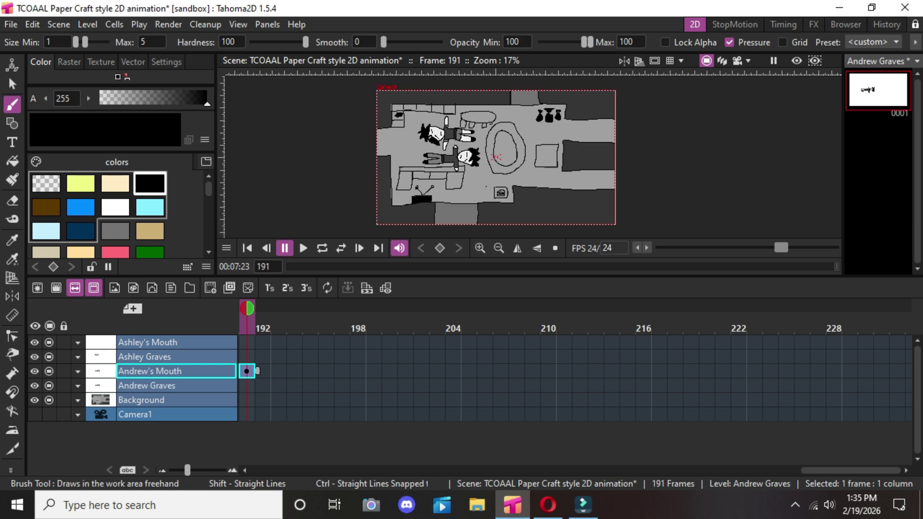
pyautogui.scroll(1, 496, 158)
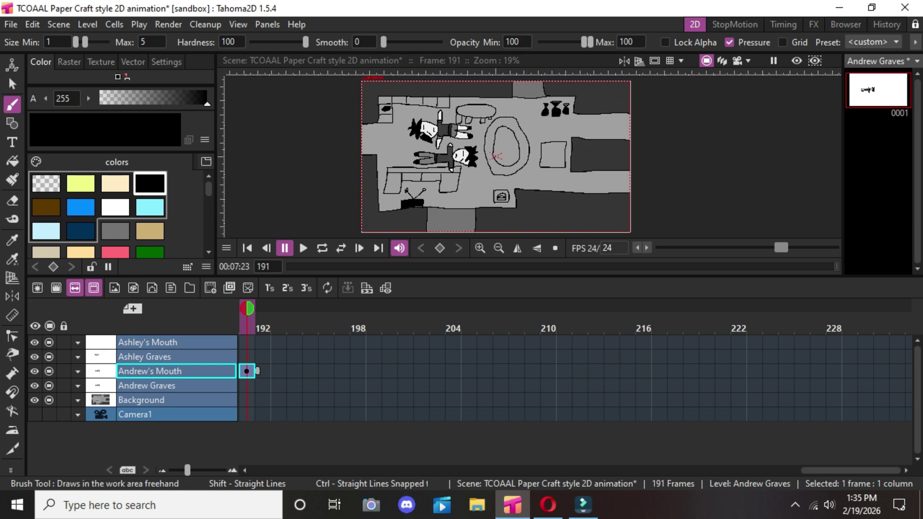
# Set the playback rate to 6 FPS and play the animation to check the mouth movement, stopping on frame 1.
pyautogui.click(611, 248)
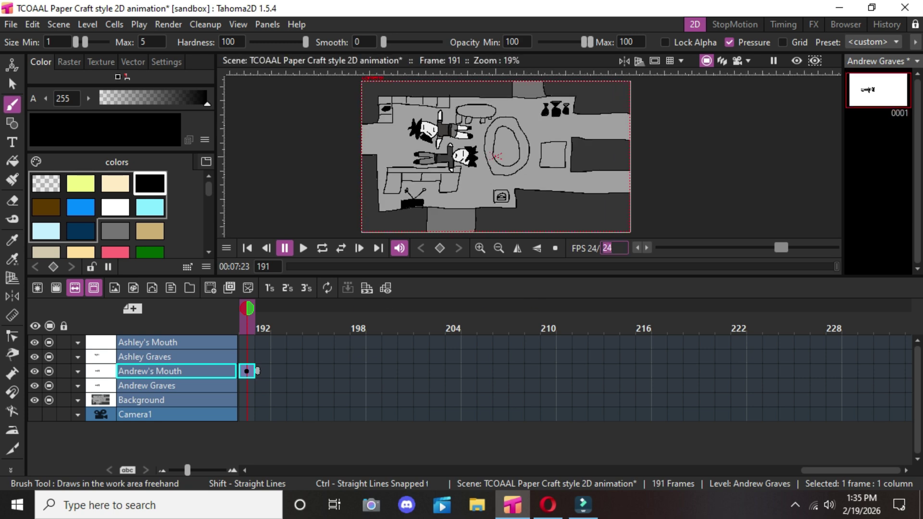
pyautogui.write('6')
pyautogui.press('Return')
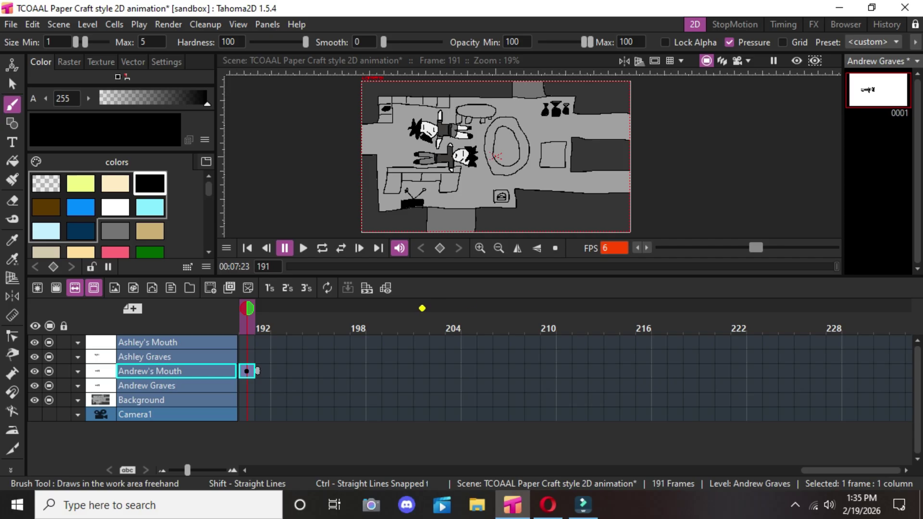
pyautogui.click(304, 248)
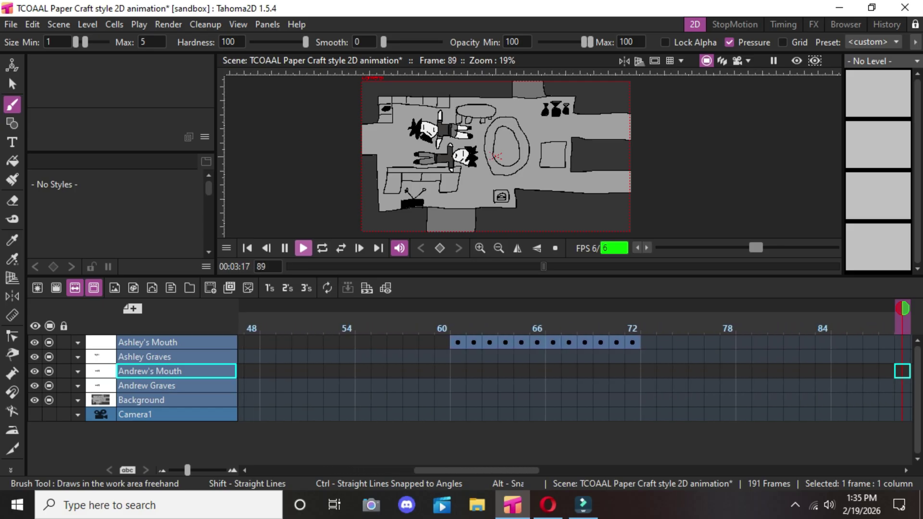
pyautogui.press('p')
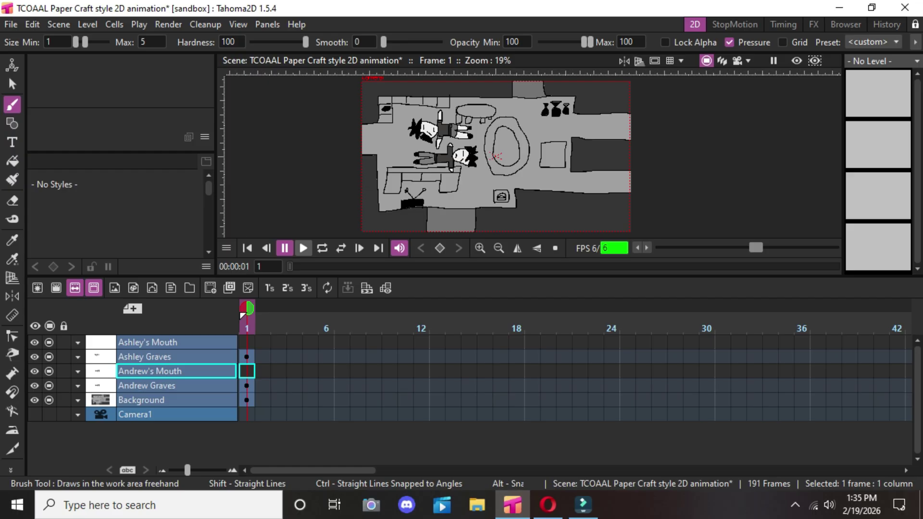
pyautogui.moveTo(313, 470)
pyautogui.mouseDown()
pyautogui.moveTo(837, 470)
pyautogui.moveTo(312, 471)
pyautogui.mouseUp()
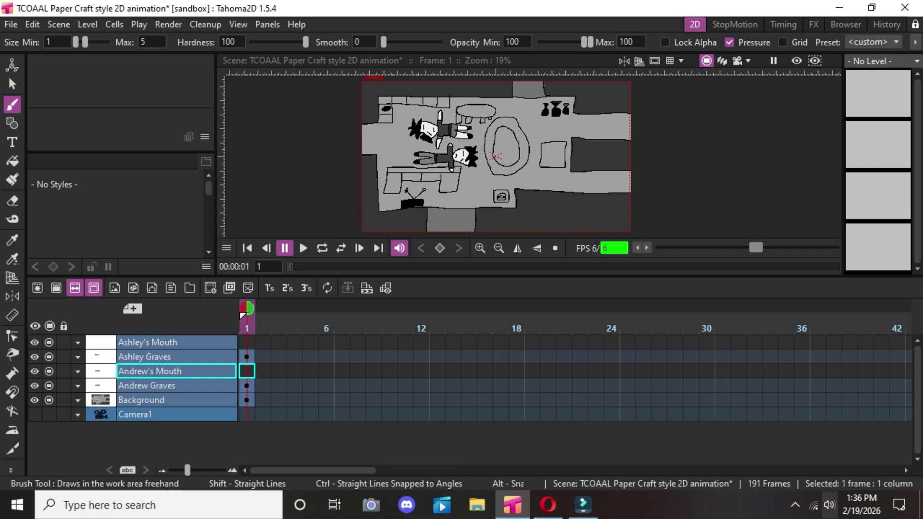
# Switch to the Opera browser, toggle playback of the open YouTube video, and return to Tahoma2D.
pyautogui.click(548, 505)
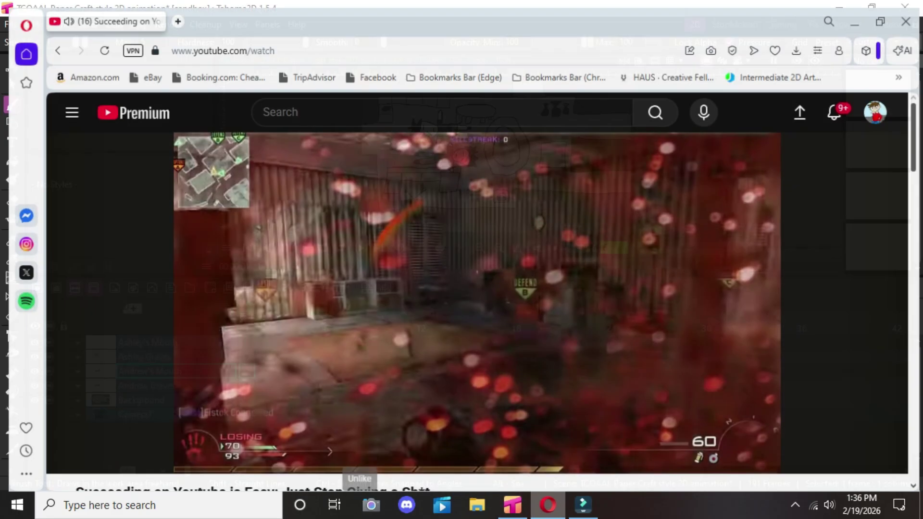
pyautogui.press('space')
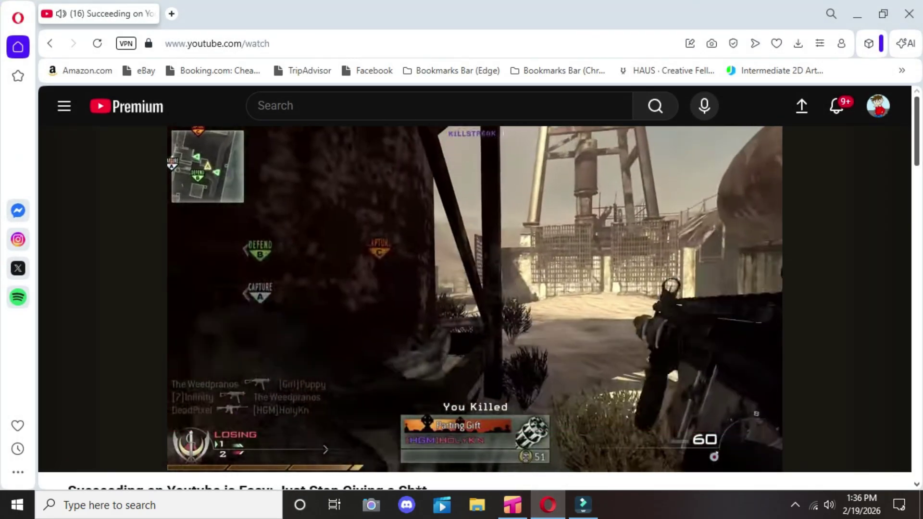
pyautogui.click(858, 13)
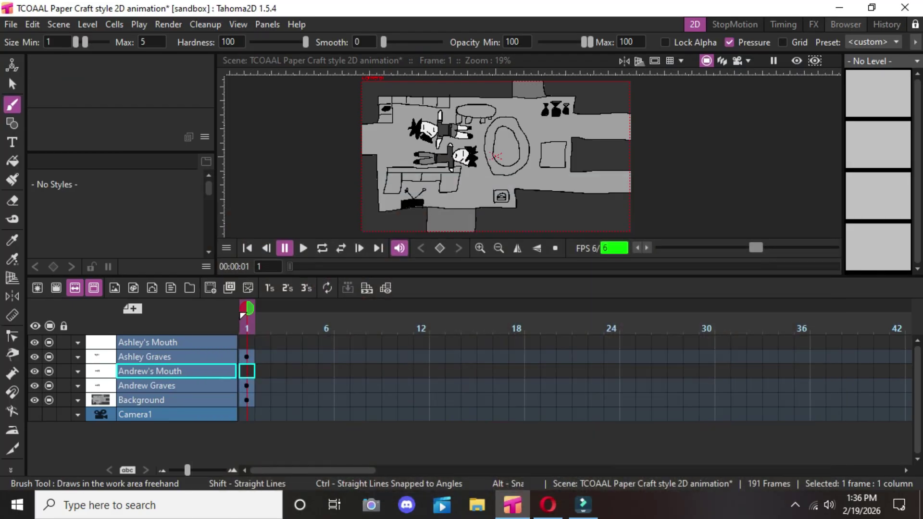